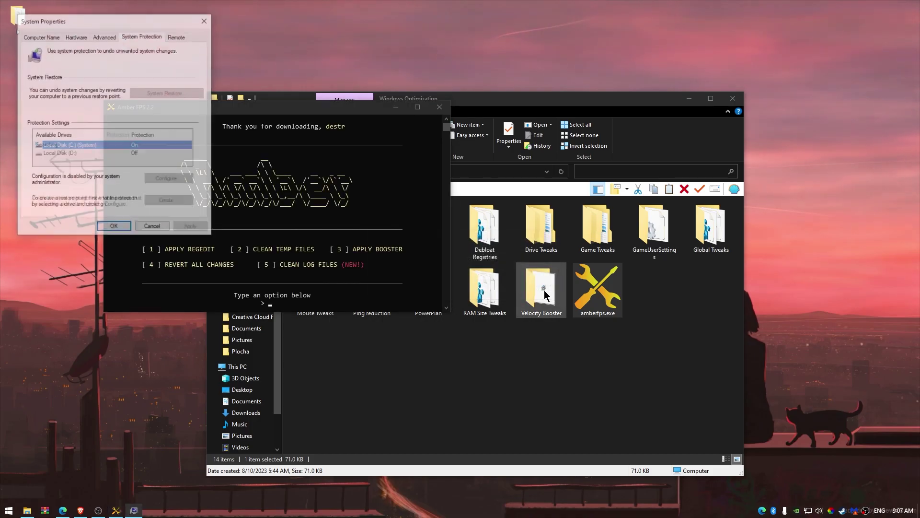
Step: Create a system restore point described as RESTORE and close the System Properties dialog
left_click_drag(104, 28, 374, 187)
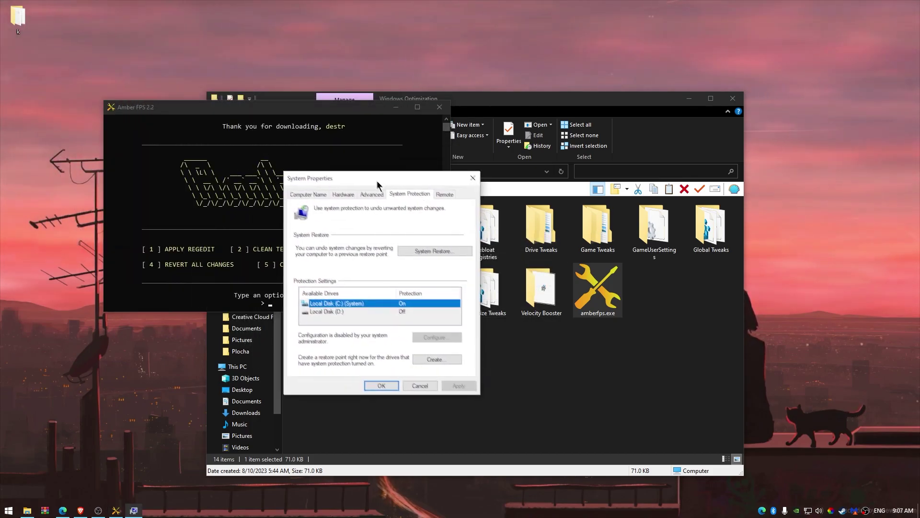
left_click(438, 364)
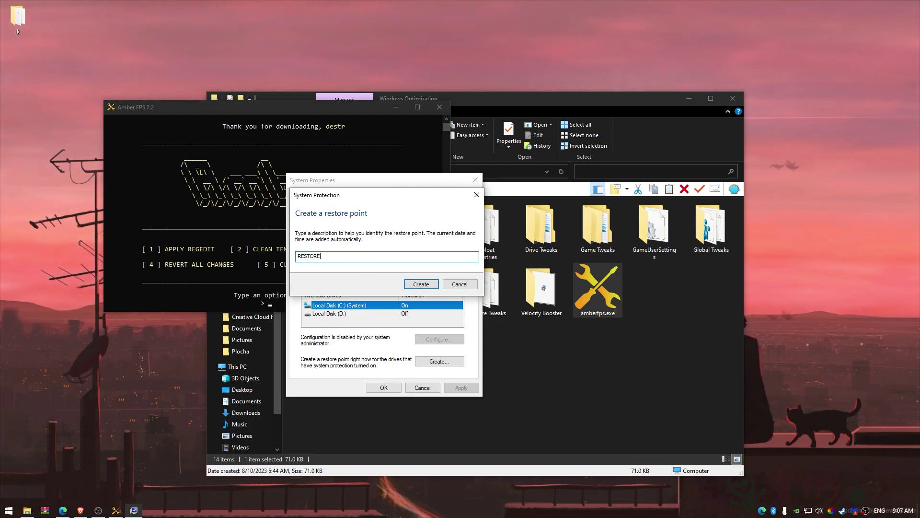
left_click(422, 285)
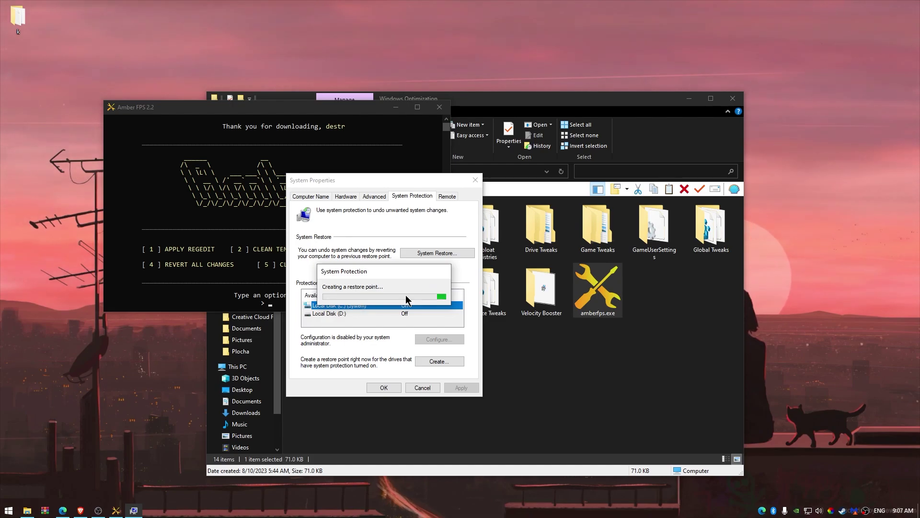
left_click(443, 292)
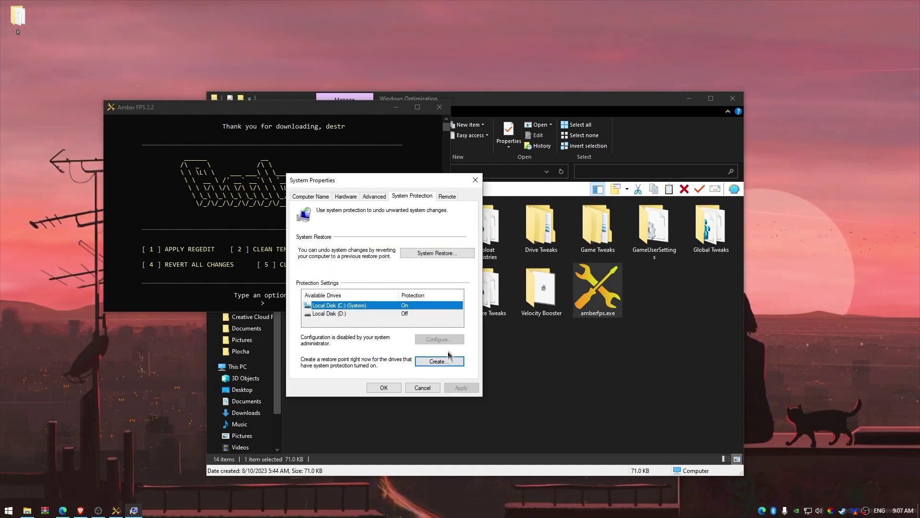
left_click(387, 387)
Step: Run option 1, APPLY REGEDIT, in Amber FPS, dismissing the browser chooser and the restart notice
left_click_drag(329, 108, 517, 157)
type("1")
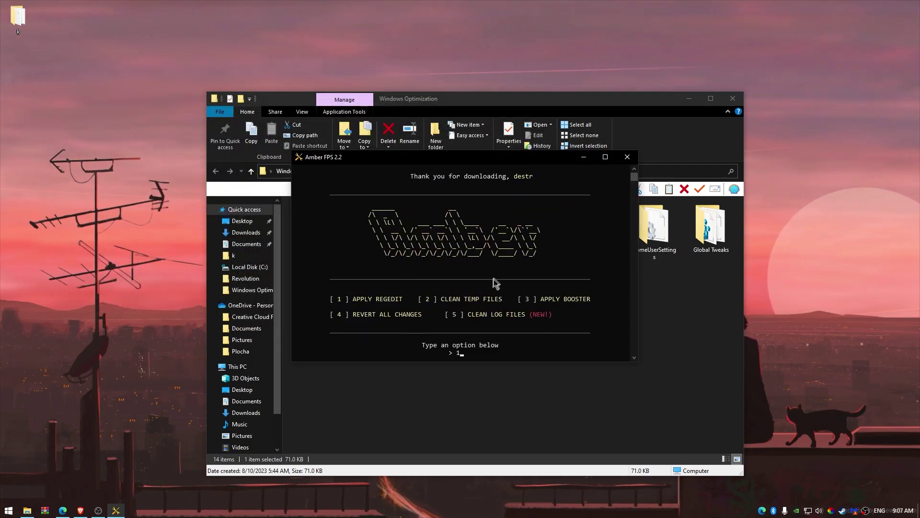
key("Return")
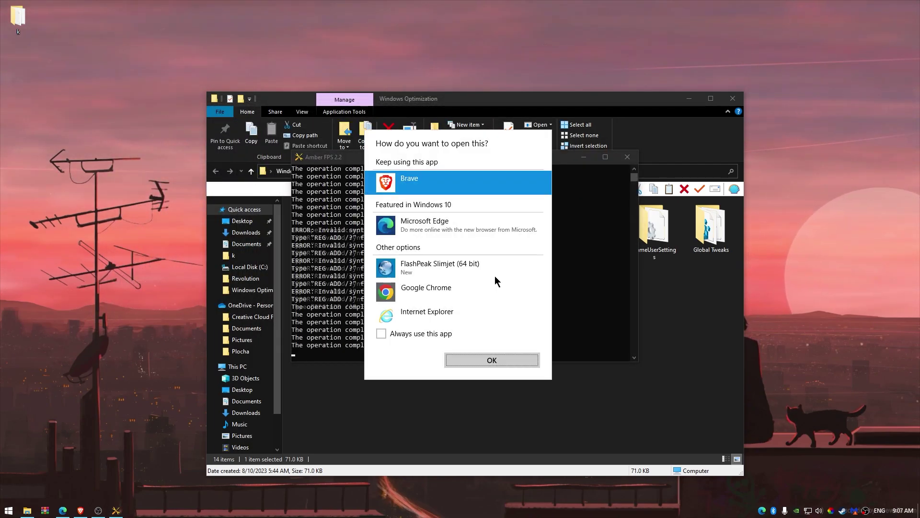
left_click(576, 166)
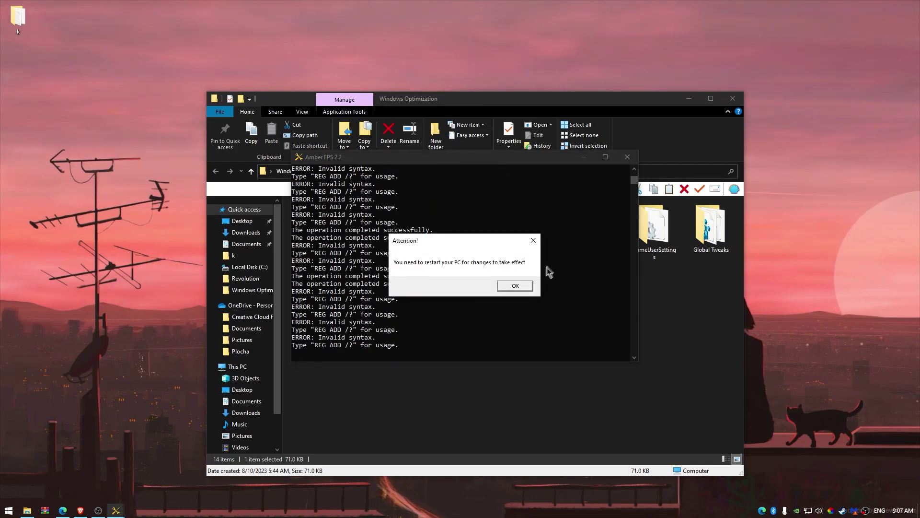
left_click(516, 286)
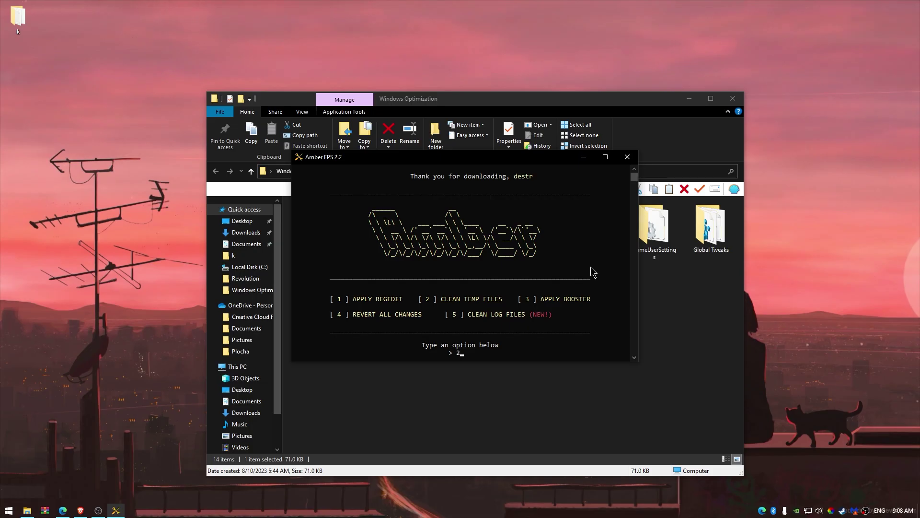
Step: Run options 2, CLEAN TEMP FILES, and 3, APPLY BOOSTER, in Amber FPS and dismiss the restart notice
type("2")
key("Return")
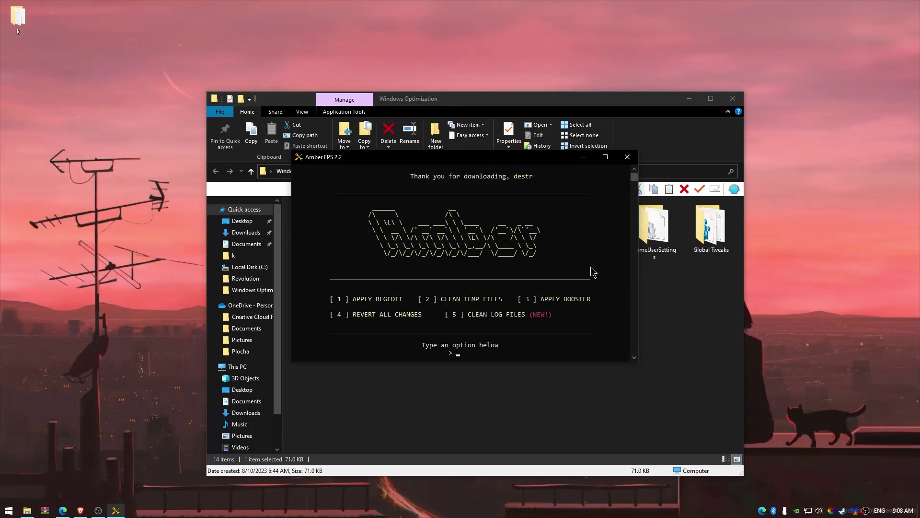
type("3")
key("Return")
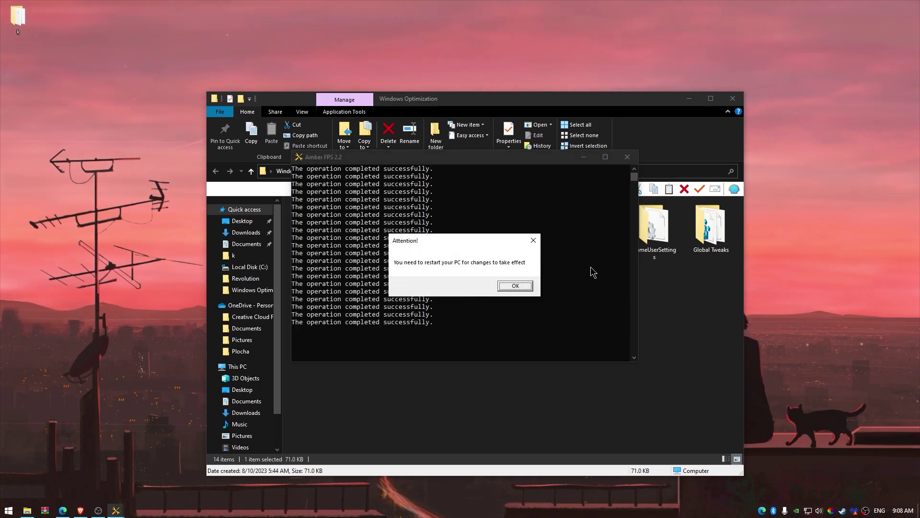
left_click(519, 287)
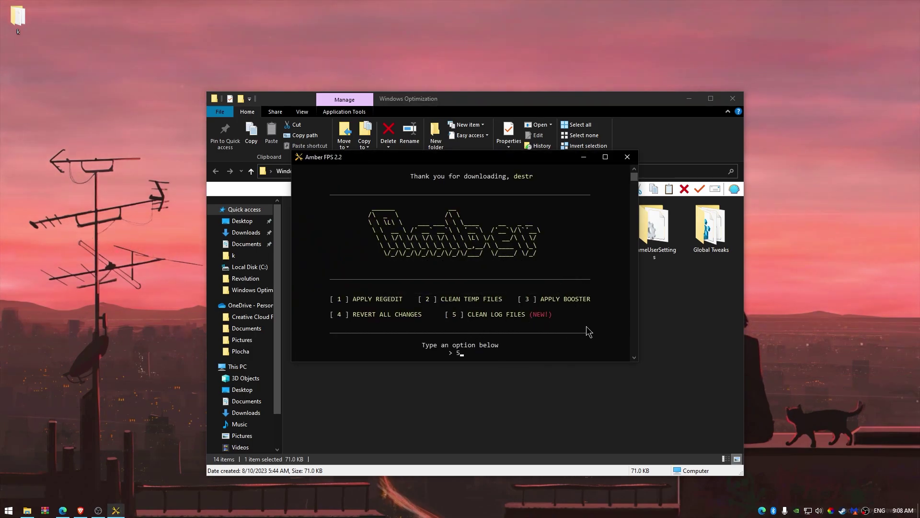
Step: Run option 5, CLEAN LOG FILES, in Amber FPS and close the program
type("5")
key("Return")
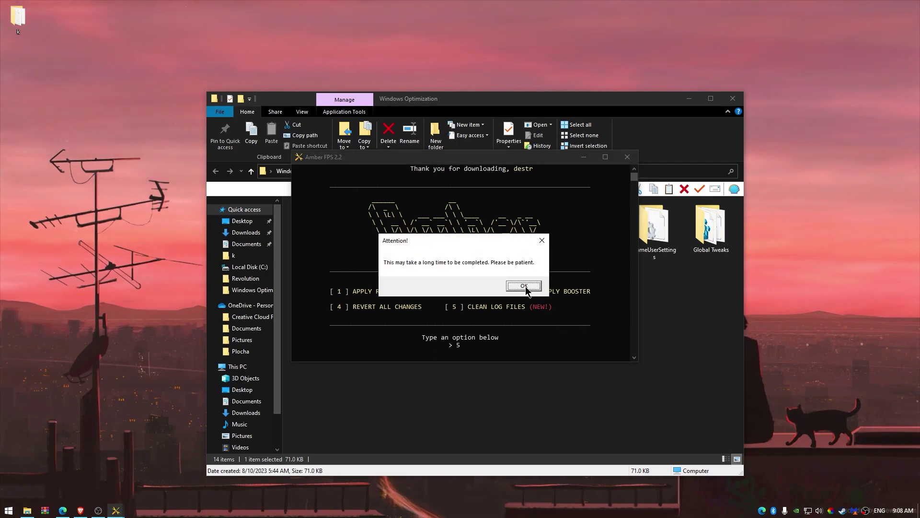
left_click(526, 287)
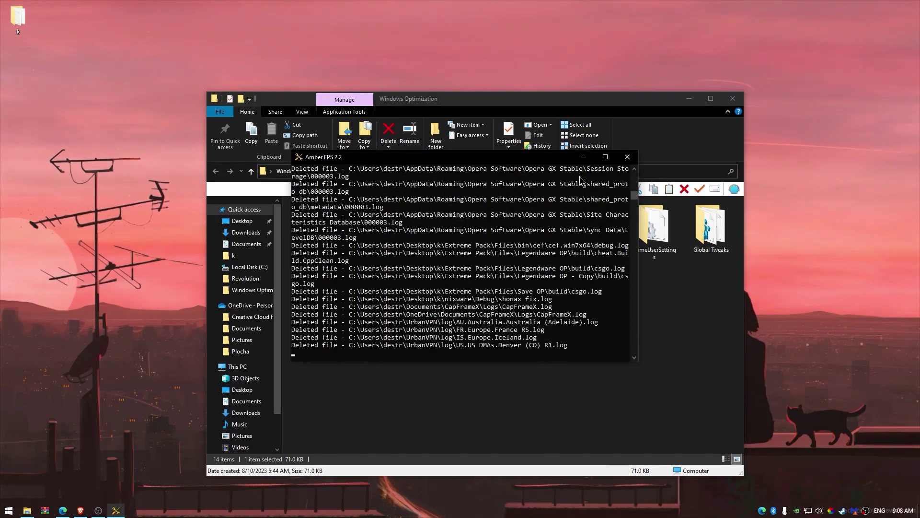
left_click(627, 158)
Step: Merge 2023 Game Tweaks.reg and 2023 Power Tweaks.reg from the 2023 Tweaks folder into the registry
left_click(316, 228)
double_click(315, 227)
double_click(312, 227)
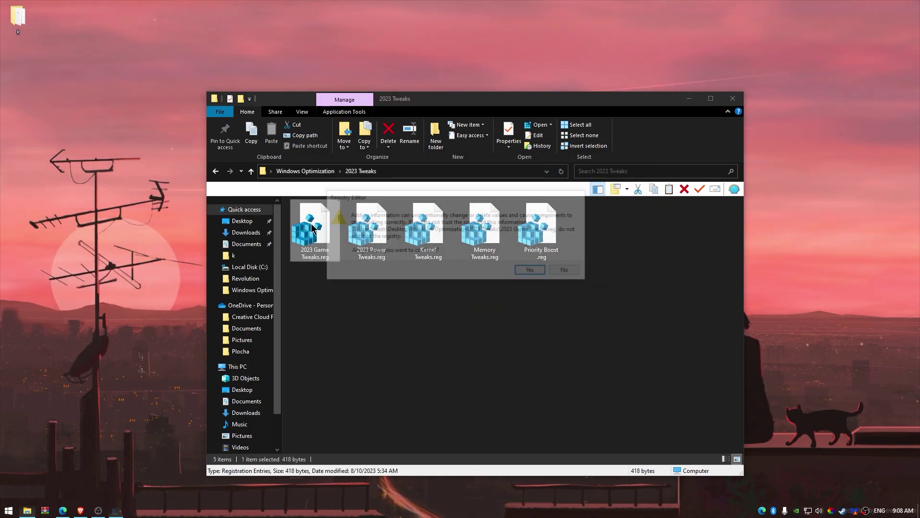
left_click(529, 269)
left_click(555, 257)
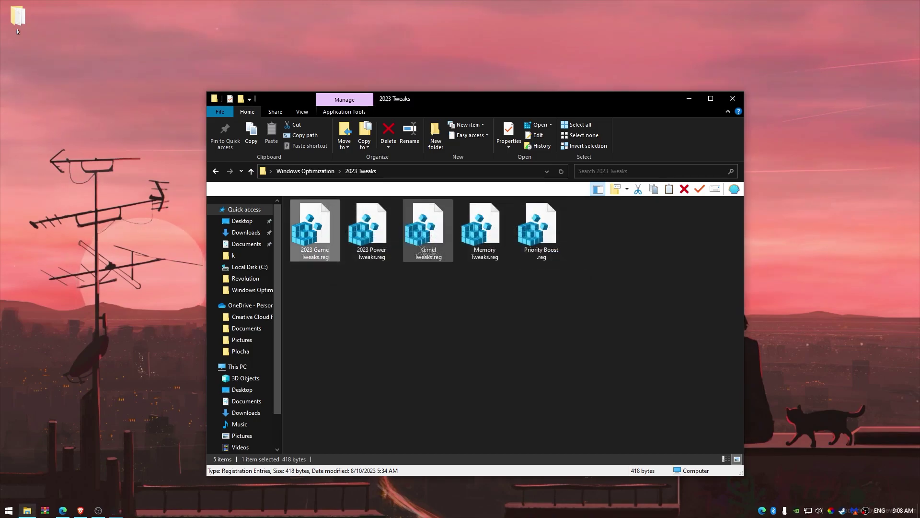
double_click(384, 238)
left_click(524, 267)
Step: Merge Kernel Tweaks.reg and Memory Tweaks.reg into the registry
left_click(423, 238)
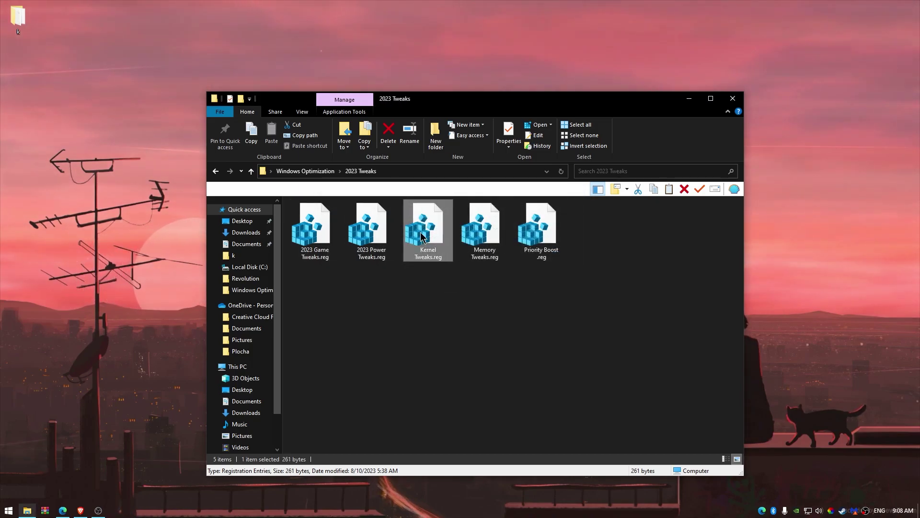
left_click(528, 269)
left_click(567, 254)
double_click(483, 230)
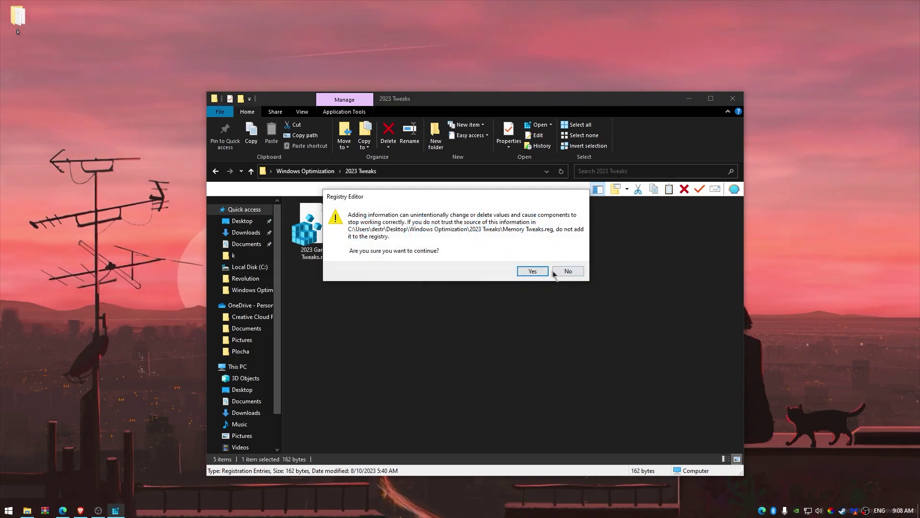
left_click(530, 271)
left_click(567, 256)
Step: Merge Priority Boost.reg into the registry
double_click(541, 233)
left_click(531, 270)
left_click(567, 256)
Step: Run Delete Unnecassary Files(Temp,Logs).bat from the CleanUp folder of Windows Optimization
left_click(217, 171)
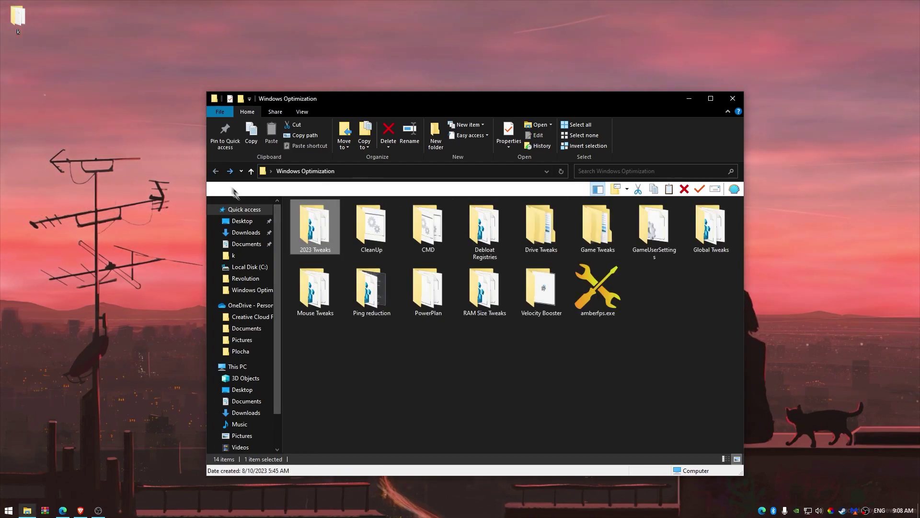
double_click(372, 231)
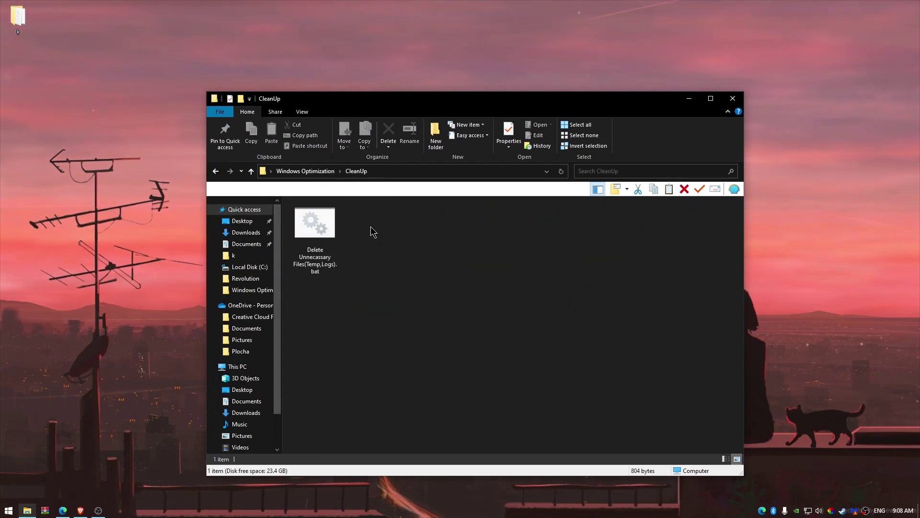
left_click(312, 228)
right_click(312, 229)
left_click(341, 268)
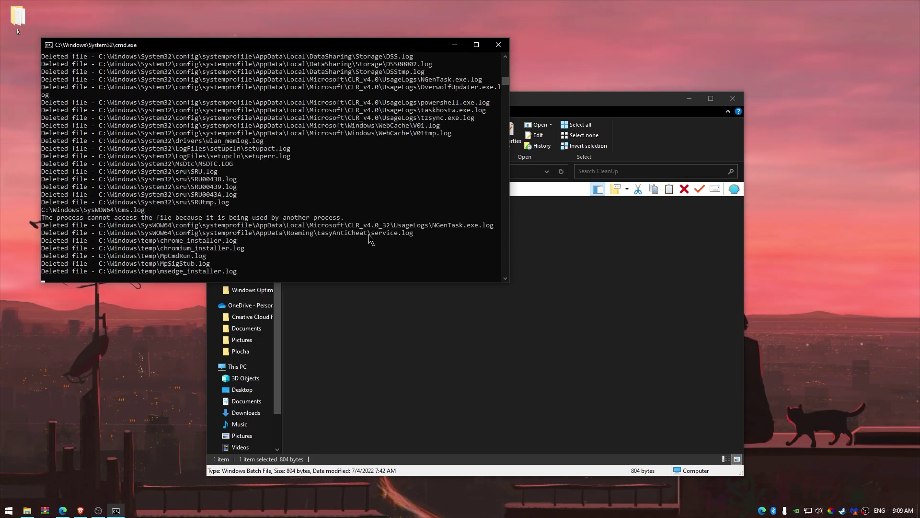
Step: Run BCDEdit Tweaks.cmd from the CMD folder of Windows Optimization and dismiss its console
left_click(357, 288)
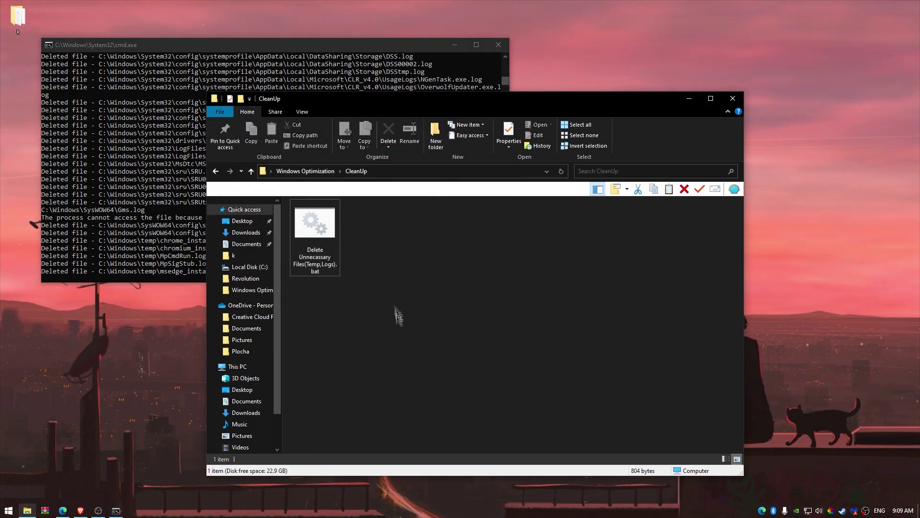
key("alt+Left")
double_click(418, 236)
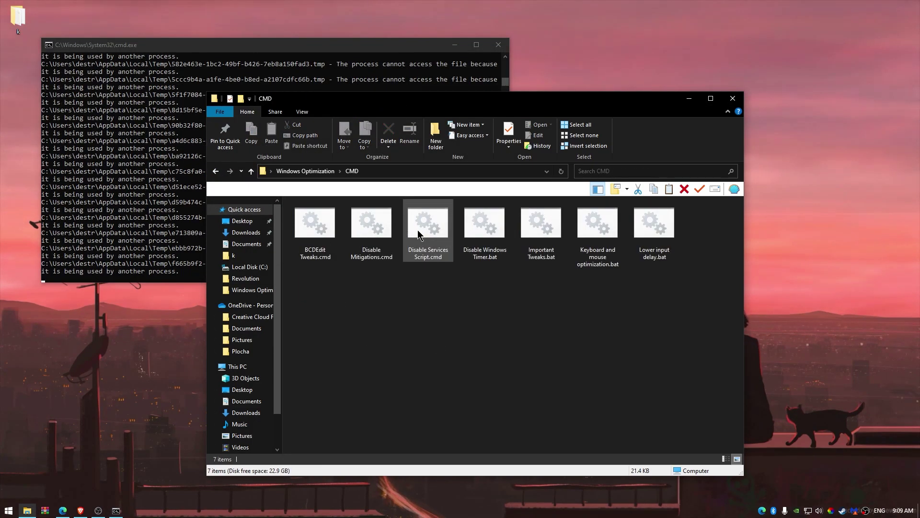
double_click(317, 240)
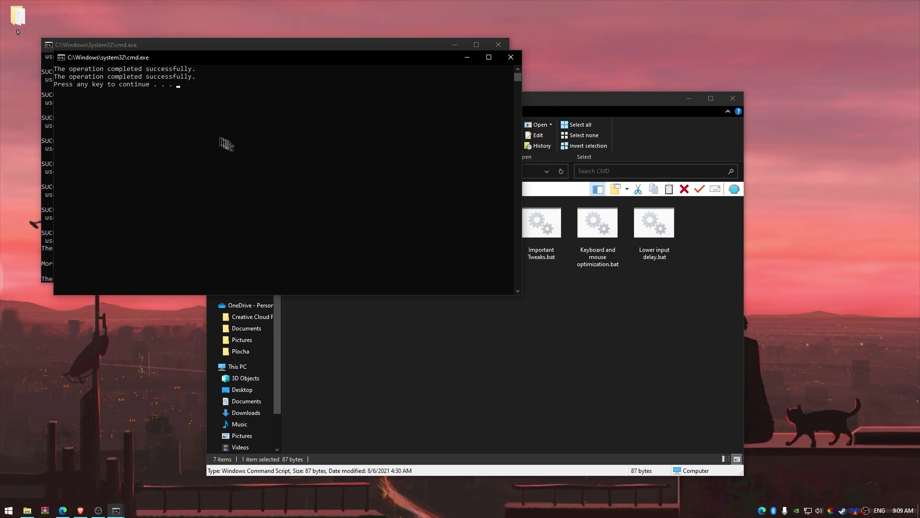
key("Return")
Step: Run Disable Mitigations.cmd, then dismiss its console and the finished cleanup console
double_click(370, 234)
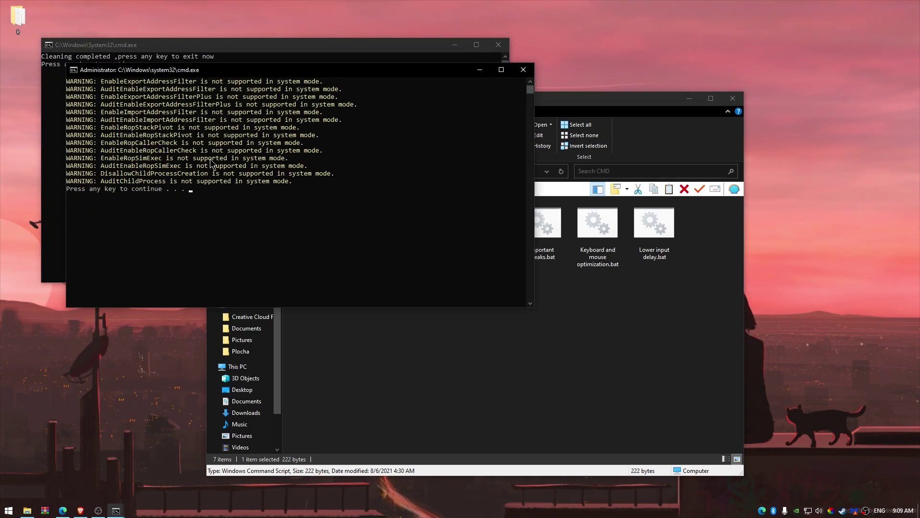
key("Return")
left_click(151, 60)
key("Return")
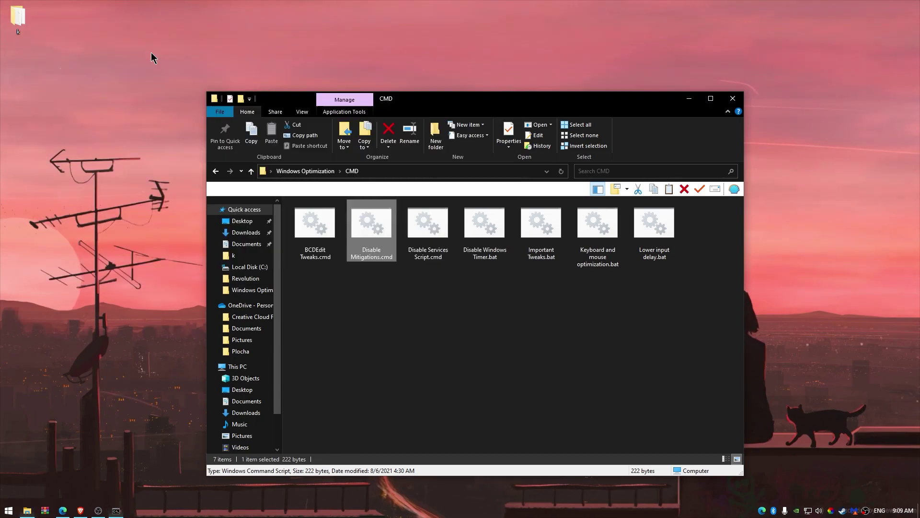
Step: Run Disable Services Script.cmd with the basic intensity, answer yes to the confirmation, and close its console
double_click(428, 214)
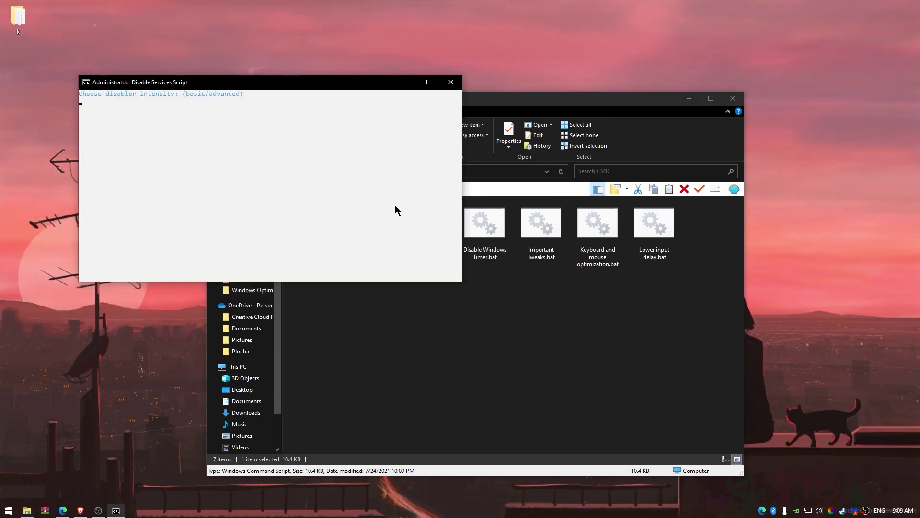
type("basic")
key("Return")
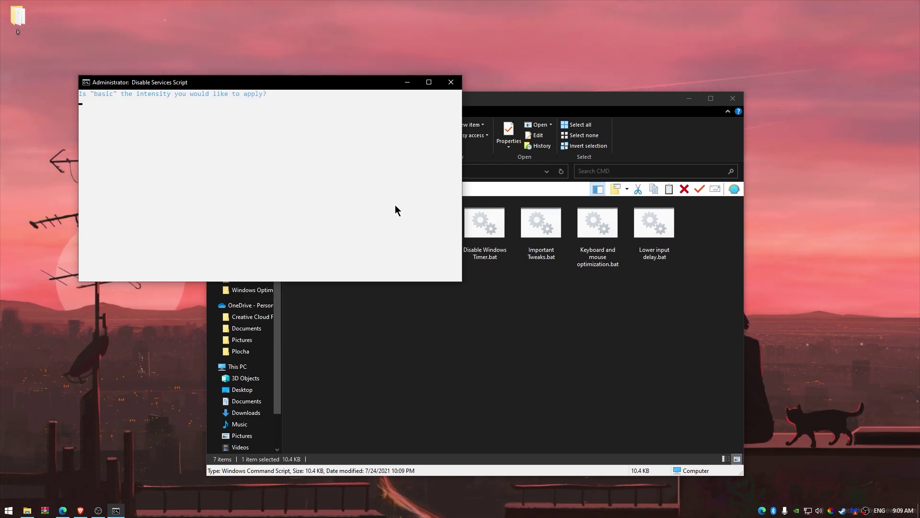
type("yes")
key("Return")
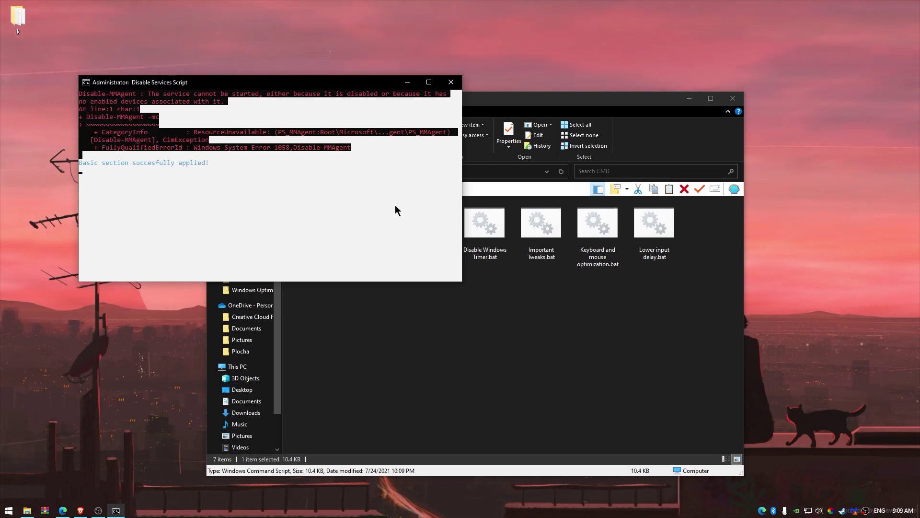
left_click(451, 80)
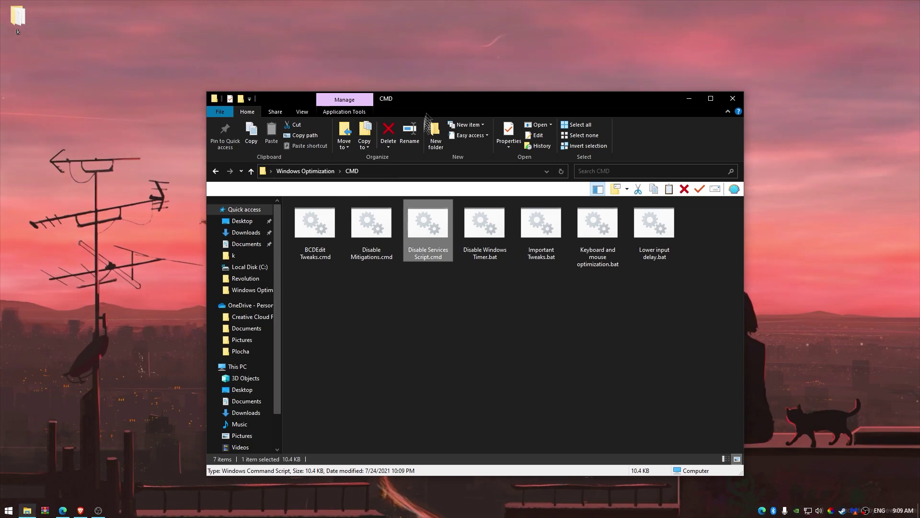
Step: Run Disable Windows Timer.bat, continuing past its prompt, and Important Tweaks.bat
left_click(484, 232)
double_click(484, 234)
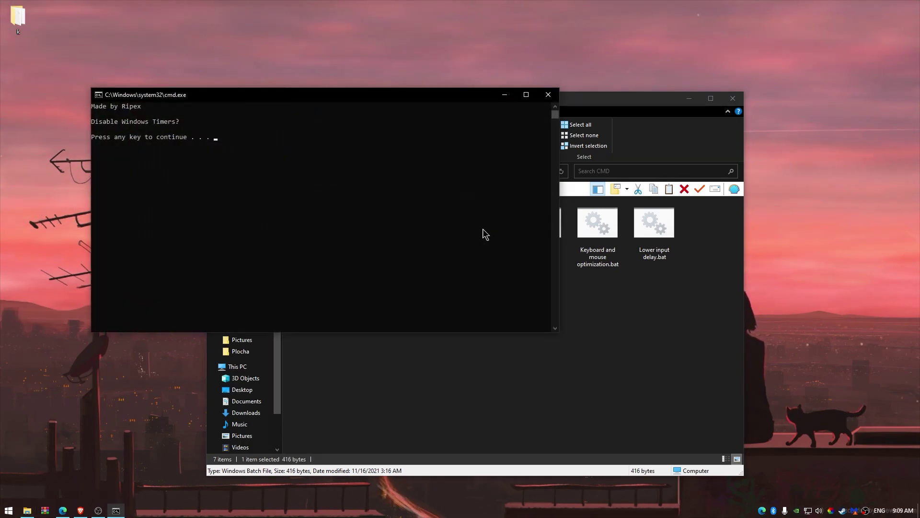
key("Return")
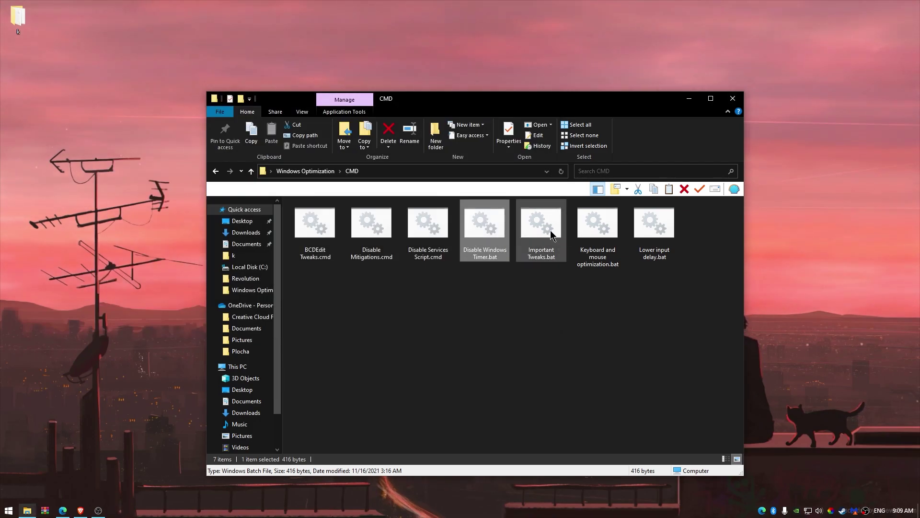
double_click(552, 235)
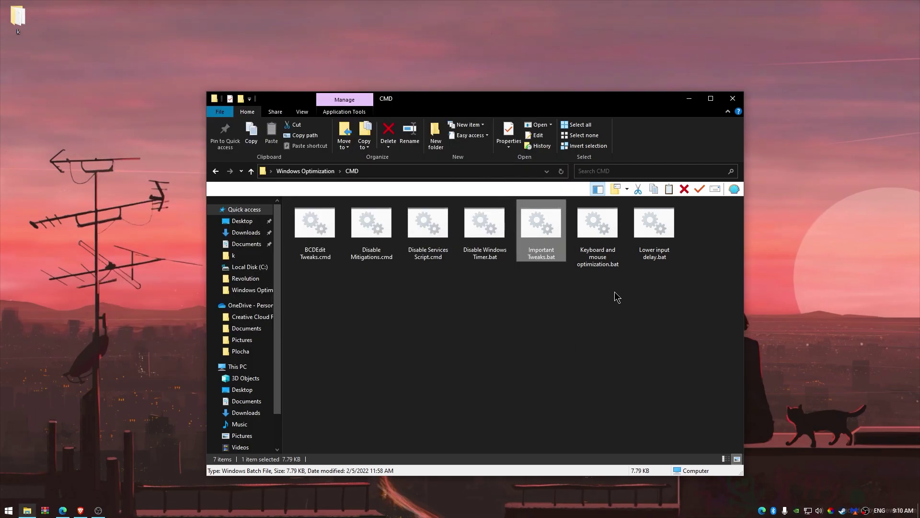
left_click(614, 291)
Step: Run Keyboard and mouse optimization.bat, close its console, and run Lower input delay.bat
double_click(595, 223)
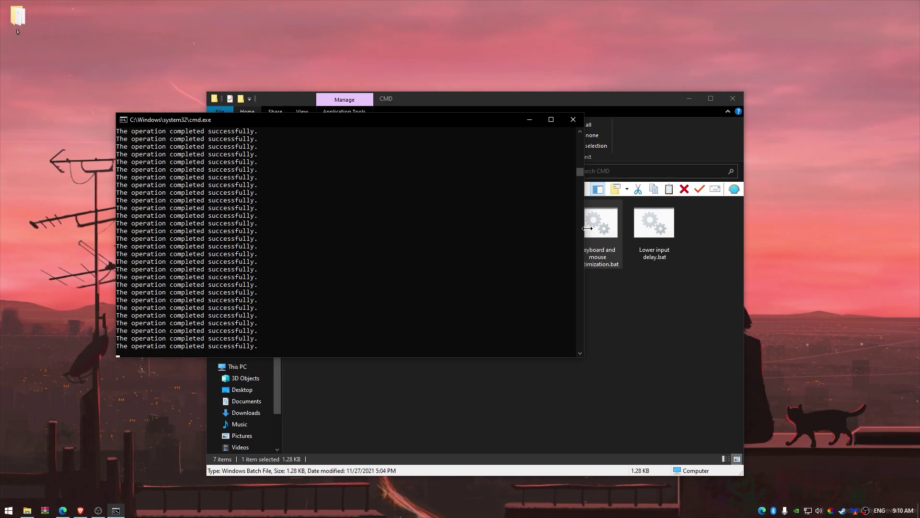
left_click(573, 120)
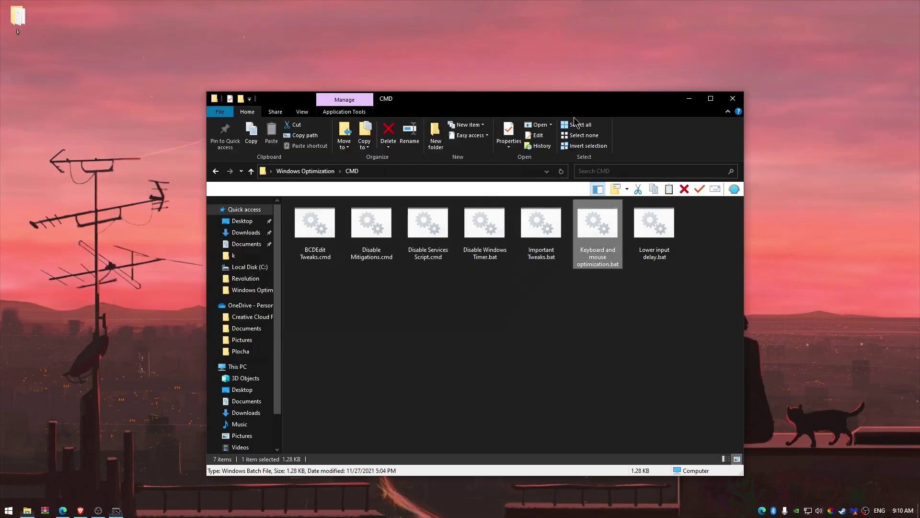
double_click(663, 221)
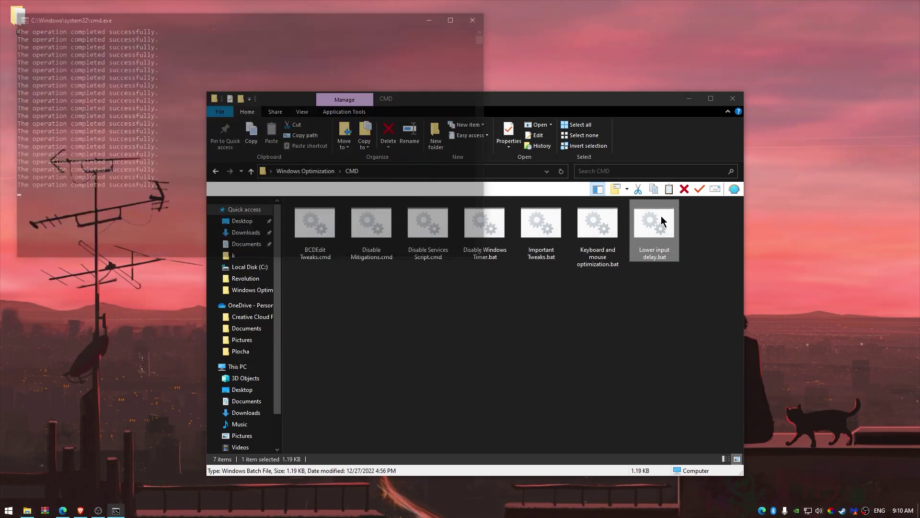
Step: From the Debloat Registries folder, merge the Disable Advertising ID for Relevant Ads and Disable Diagnostics & Telemetry Services .reg files into the registry
left_click(220, 174)
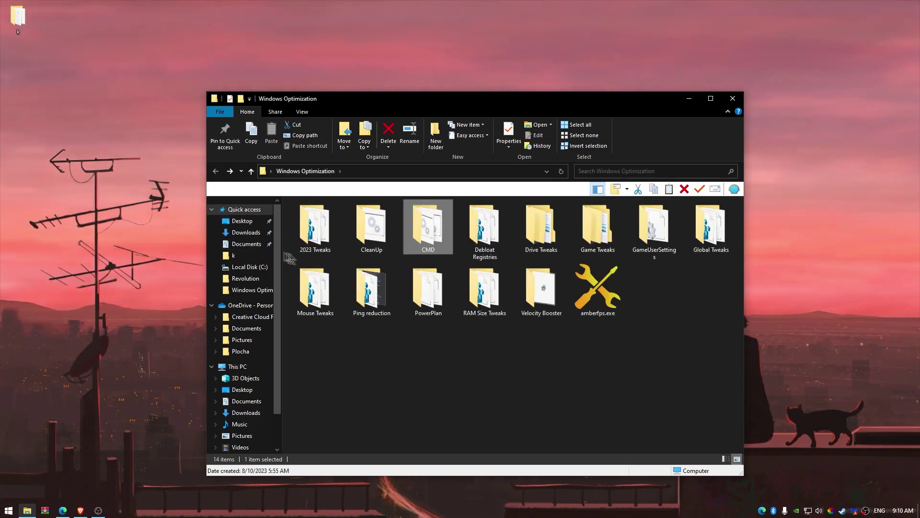
double_click(477, 228)
double_click(311, 225)
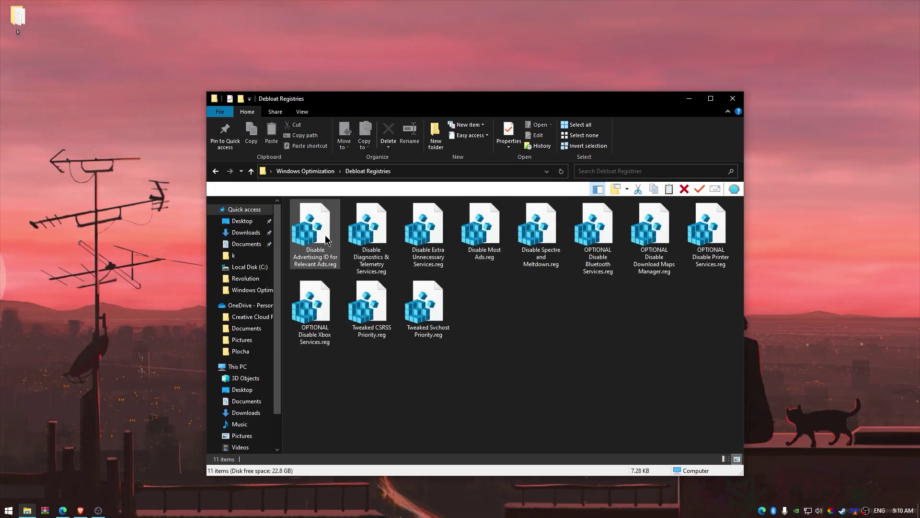
left_click(525, 269)
left_click(568, 260)
double_click(367, 224)
left_click(531, 269)
left_click(568, 263)
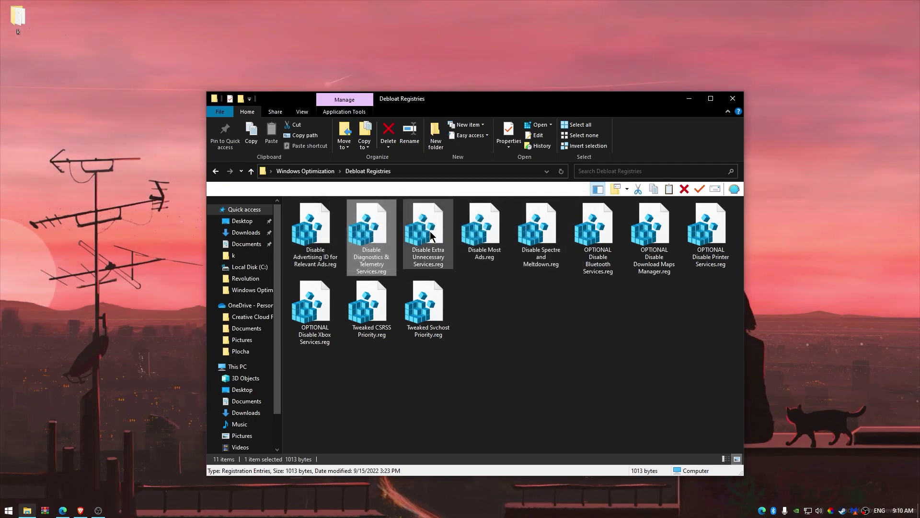
Step: Merge Disable Extra Unnecessary Services.reg and Disable Most Ads.reg into the registry, accepting each confirmation
double_click(428, 224)
left_click(531, 269)
left_click(568, 256)
double_click(482, 225)
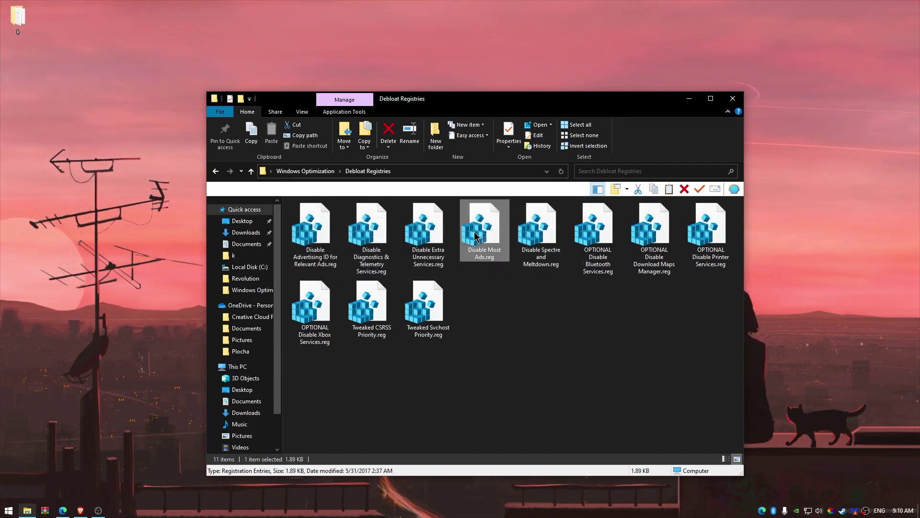
left_click(535, 267)
left_click(565, 261)
Step: Merge Disable Spectre and Meltdown.reg and OPTIONAL Disable Bluetooth Services.reg into the registry, accepting each confirmation
left_click(540, 235)
double_click(540, 230)
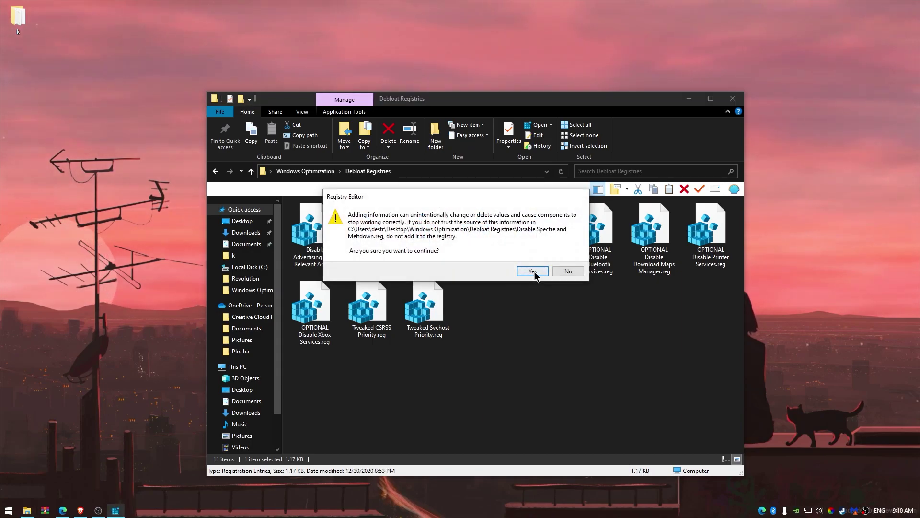
left_click(534, 268)
left_click(568, 260)
double_click(597, 226)
left_click(532, 271)
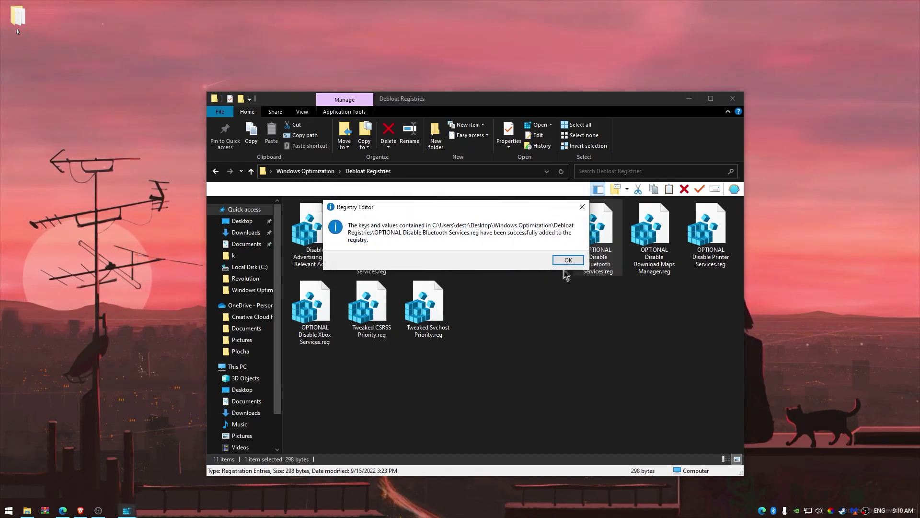
left_click(566, 260)
Step: Merge OPTIONAL Disable Download Maps Manager.reg and OPTIONAL Disable Printer Services.reg into the registry
left_click(653, 225)
double_click(653, 225)
left_click(532, 270)
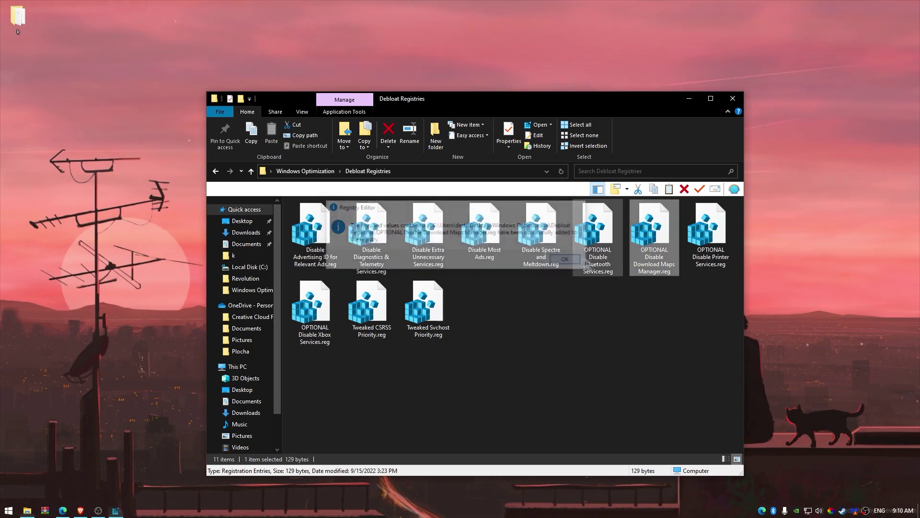
left_click(567, 259)
double_click(707, 225)
left_click(530, 270)
left_click(571, 260)
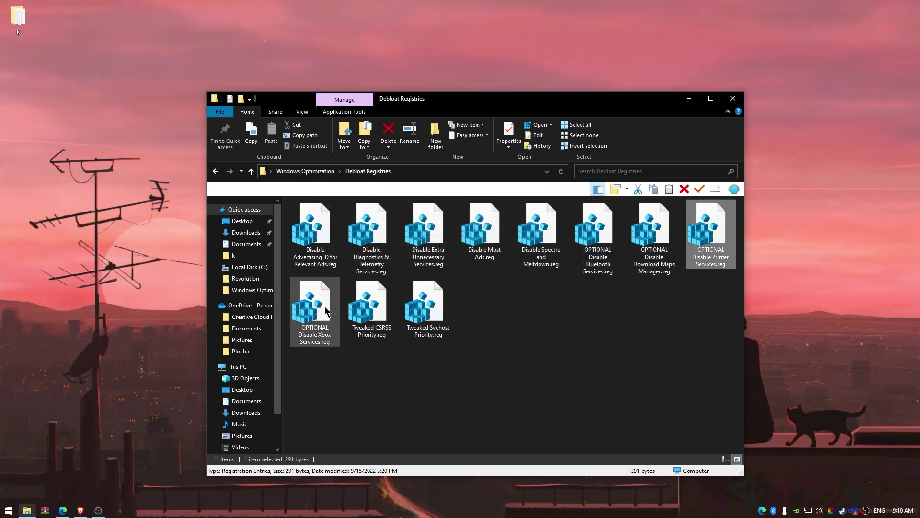
Step: Merge OPTIONAL Disable Xbox Services.reg into the registry and dismiss the message
double_click(313, 307)
left_click(531, 270)
left_click(568, 256)
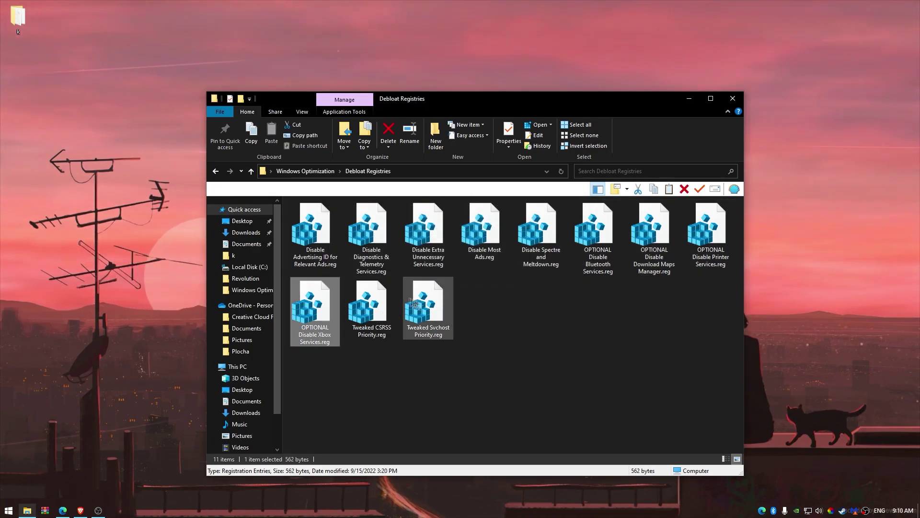
Step: Merge Tweaked CSRSS Priority.reg and Tweaked Svchost Priority.reg into the registry, accepting each confirmation
double_click(368, 307)
left_click(533, 269)
left_click(567, 256)
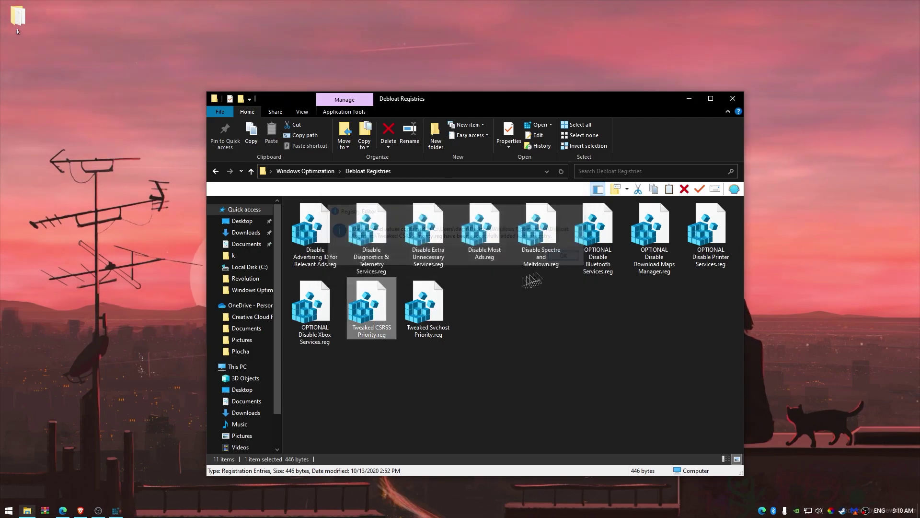
double_click(424, 307)
left_click(530, 269)
left_click(568, 256)
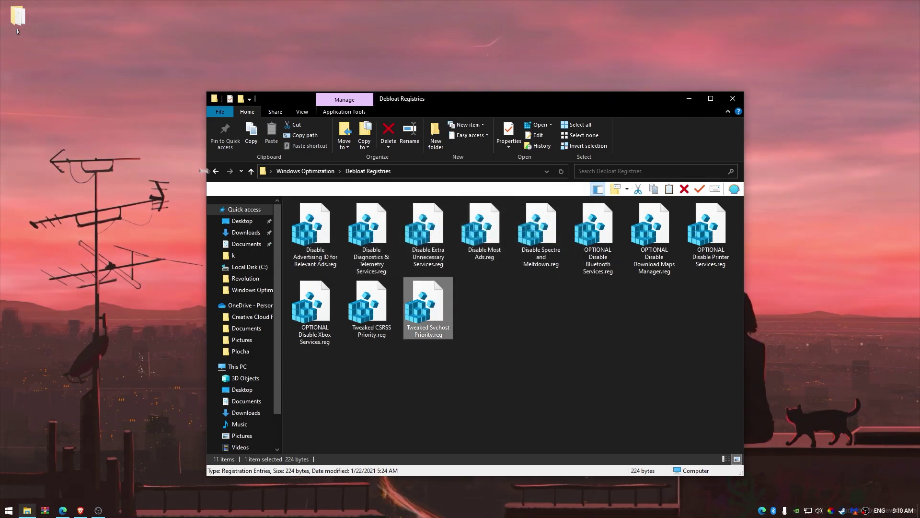
Step: Open the Drive Tweaks subfolder inside the Drive Tweaks folder and run Disable Hibernation 1.bat
left_click(215, 171)
double_click(535, 237)
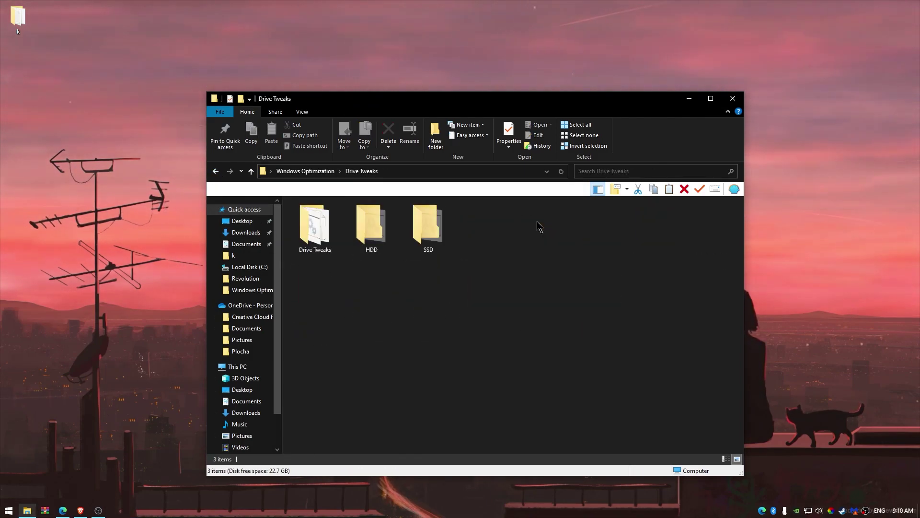
left_click_drag(354, 262, 357, 289)
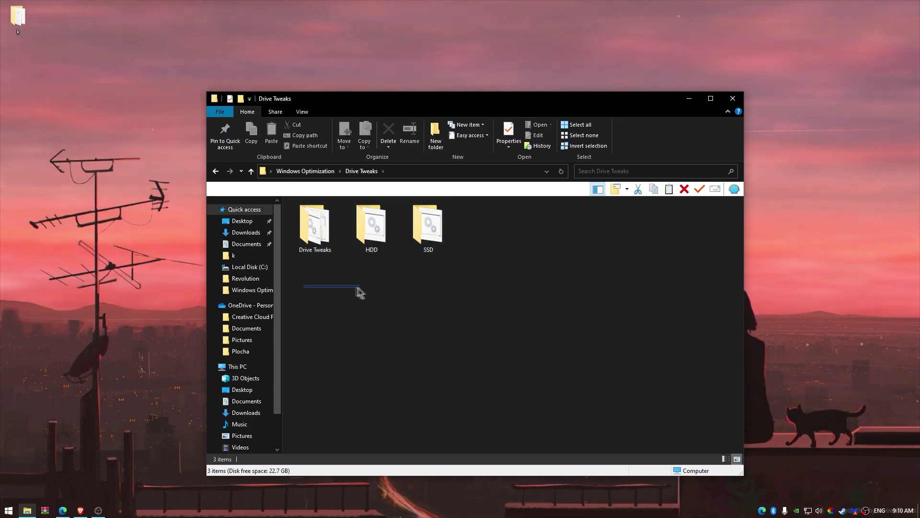
double_click(312, 224)
left_click(316, 228)
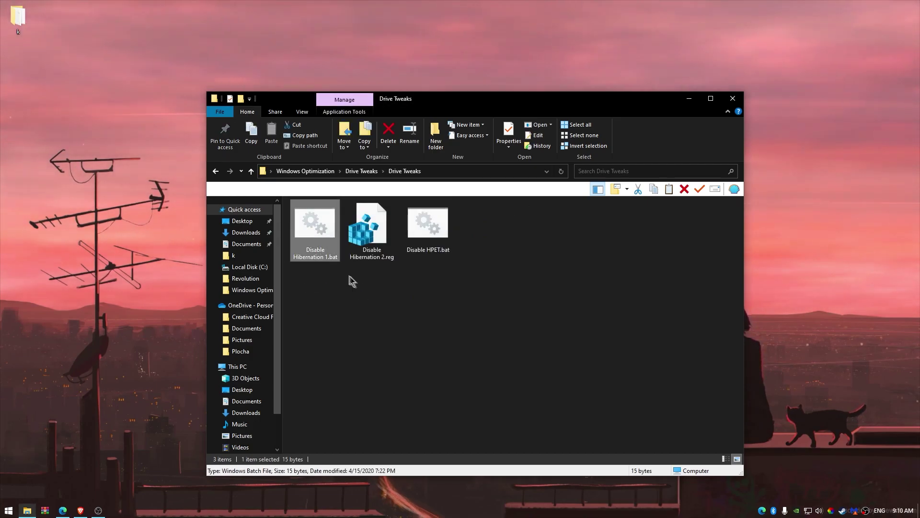
Step: Merge Disable Hibernation 2.reg into the registry, run Disable HPET.bat, and return to the parent Drive Tweaks folder
double_click(374, 234)
left_click(530, 269)
left_click(557, 283)
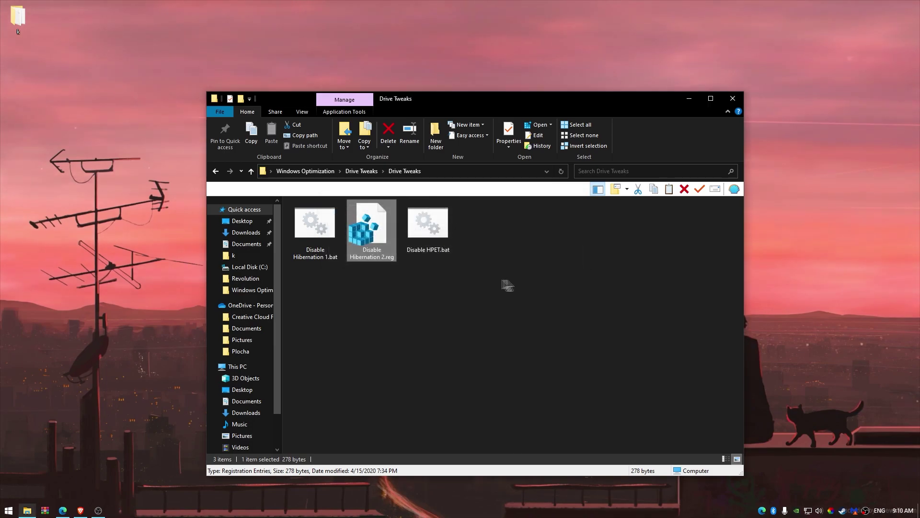
left_click(426, 224)
left_click(220, 174)
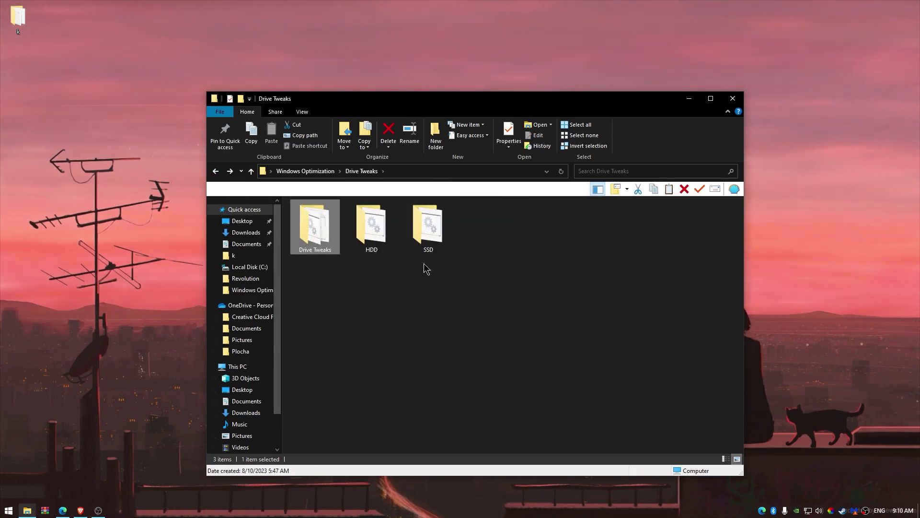
Step: Check in Task Manager's performance details whether Disk 0 is an SSD or an HDD, and close Task Manager
right_click(467, 516)
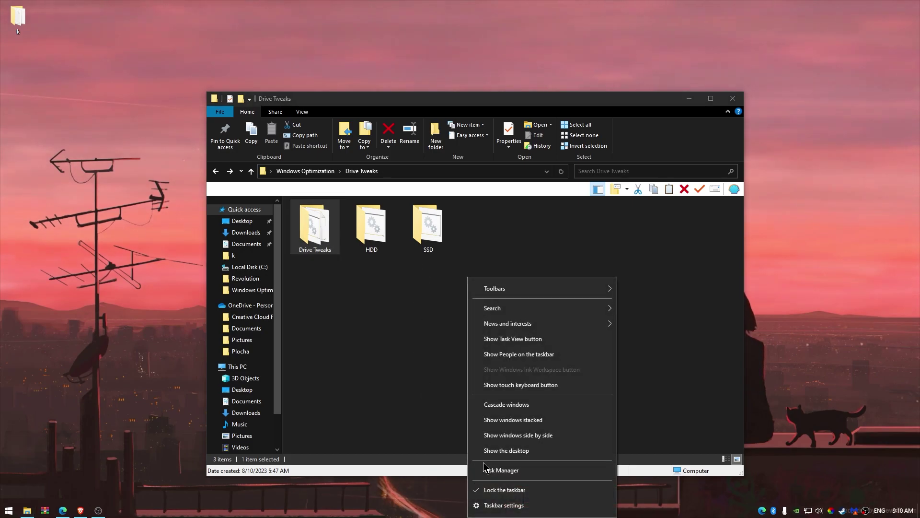
left_click(487, 472)
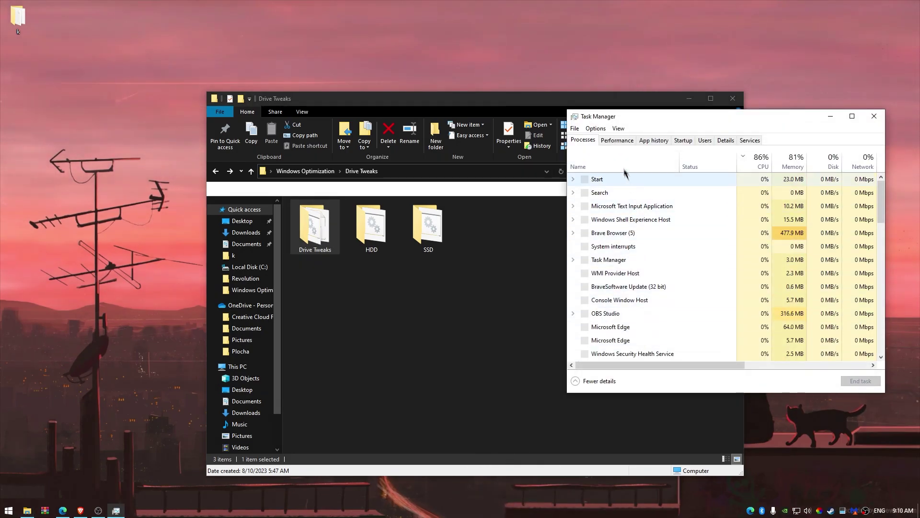
left_click(616, 140)
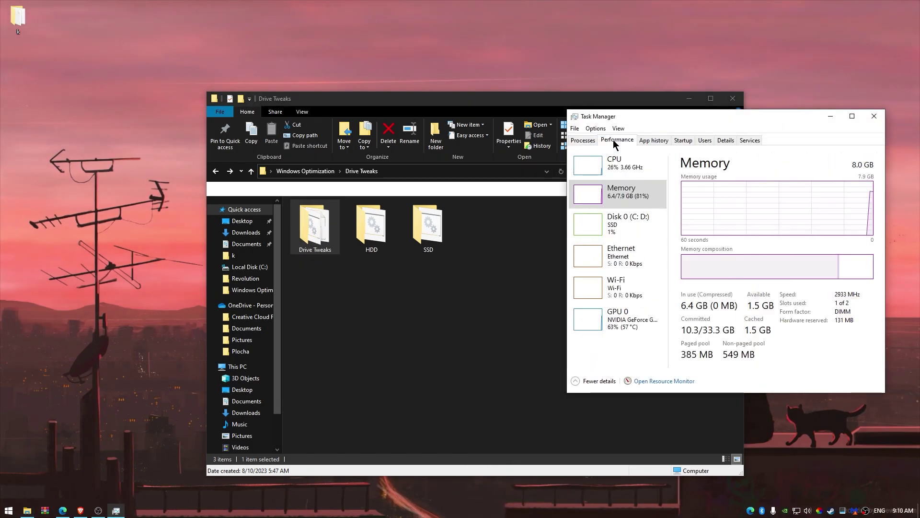
left_click(618, 227)
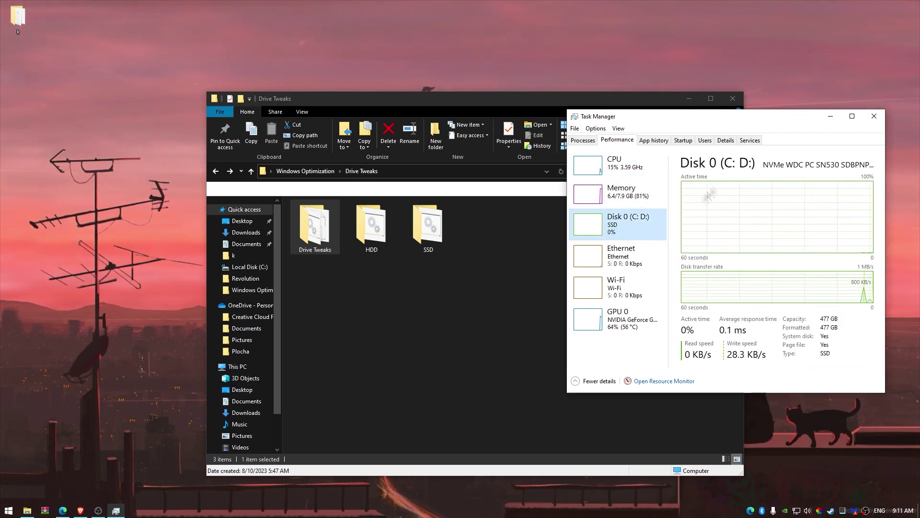
left_click_drag(755, 120, 684, 122)
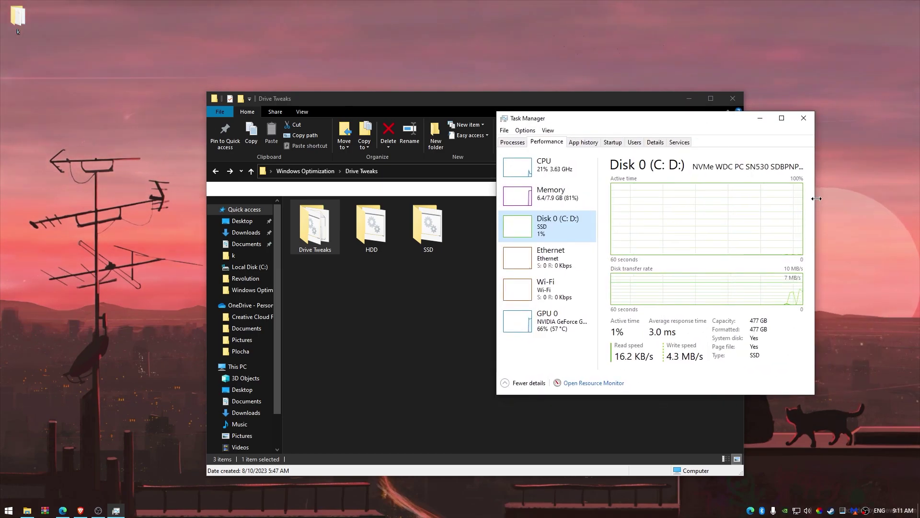
left_click_drag(817, 198, 916, 199)
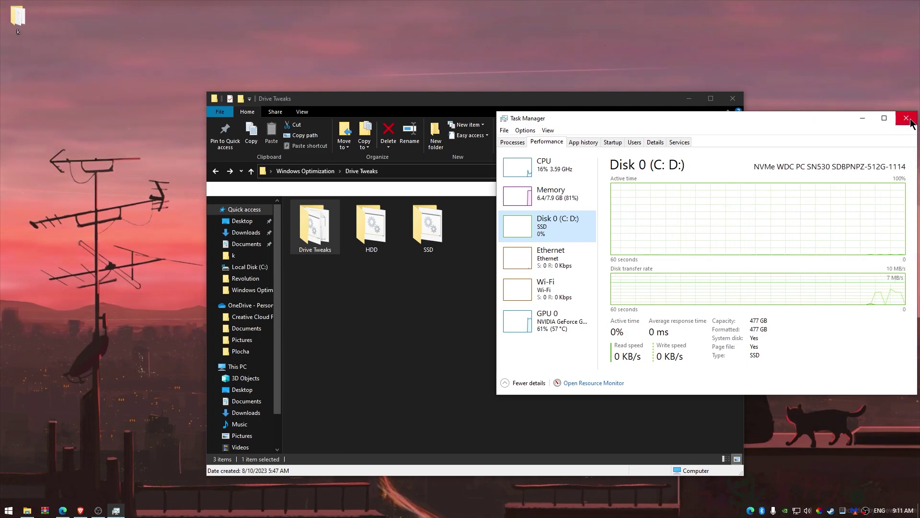
left_click(907, 118)
Step: Run SSD Tweak.bat from the SSD folder and return to the Windows Optimization folder
double_click(428, 225)
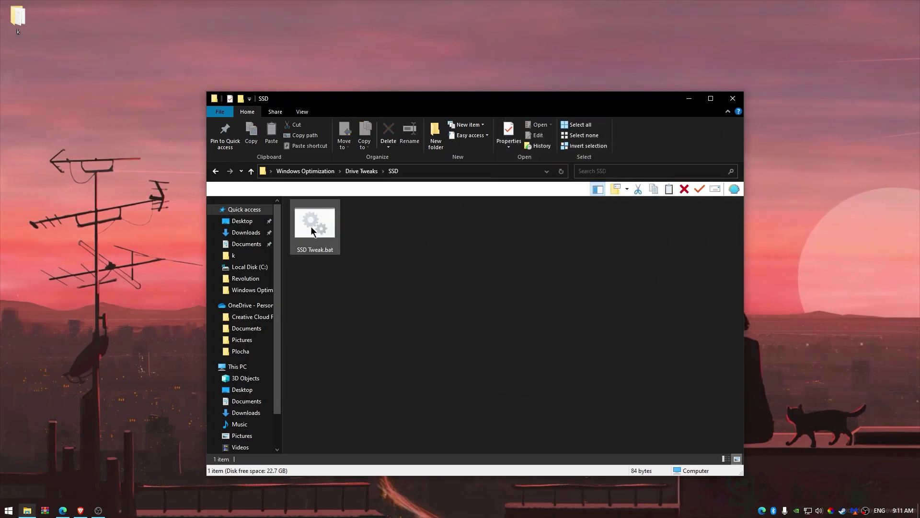
left_click(327, 234)
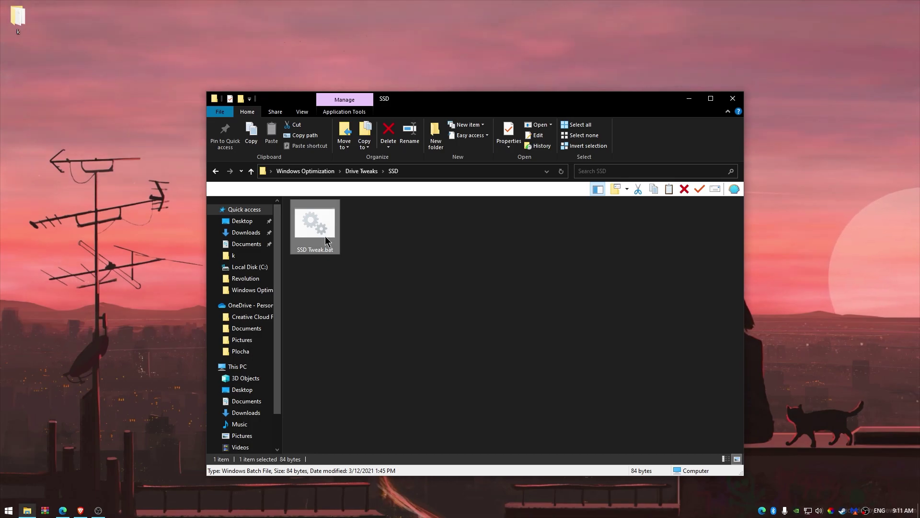
key("alt+Left")
key("alt+Left")
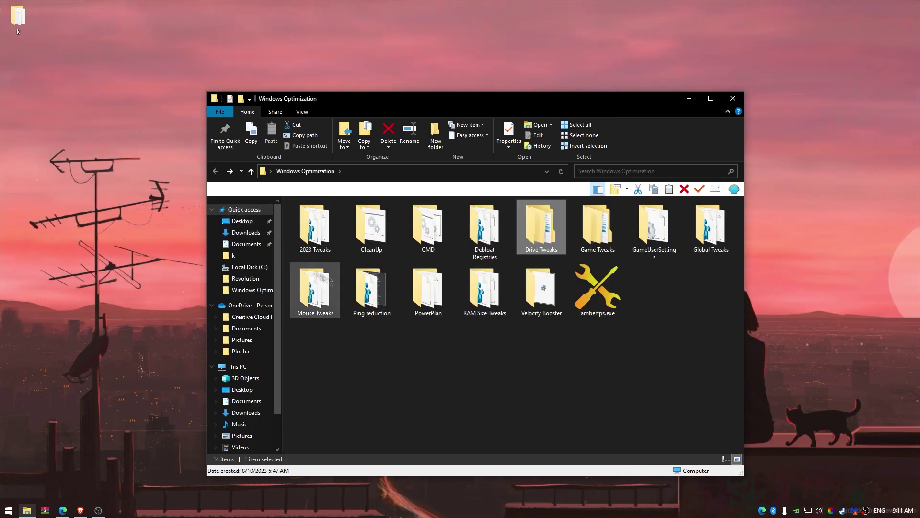
Step: From the Fortnite folder in Game Tweaks, merge Fortnite Normal Priority.reg and Full Screen Optimization.reg into the registry
double_click(592, 229)
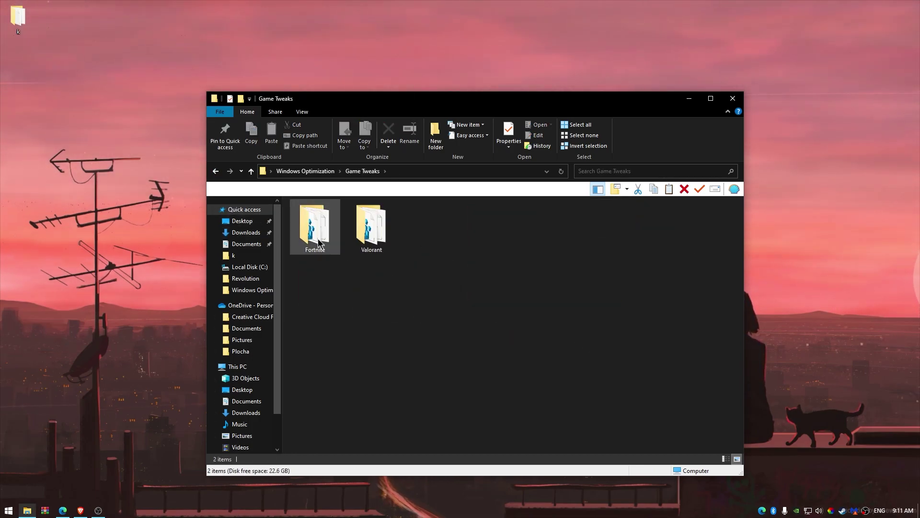
double_click(317, 246)
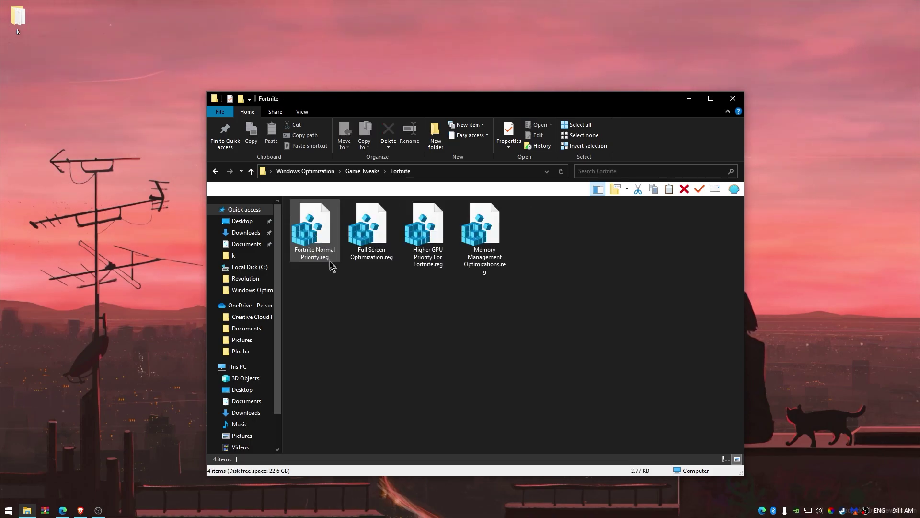
double_click(316, 235)
left_click(530, 269)
left_click(559, 255)
double_click(388, 242)
left_click(531, 270)
left_click(561, 256)
Step: Merge Higher GPU Priority For Fortnite.reg and Memory Management Optimizations.reg into the registry
left_click(436, 234)
double_click(437, 235)
left_click(530, 270)
left_click(560, 255)
left_click(482, 235)
double_click(481, 235)
left_click(530, 270)
left_click(560, 255)
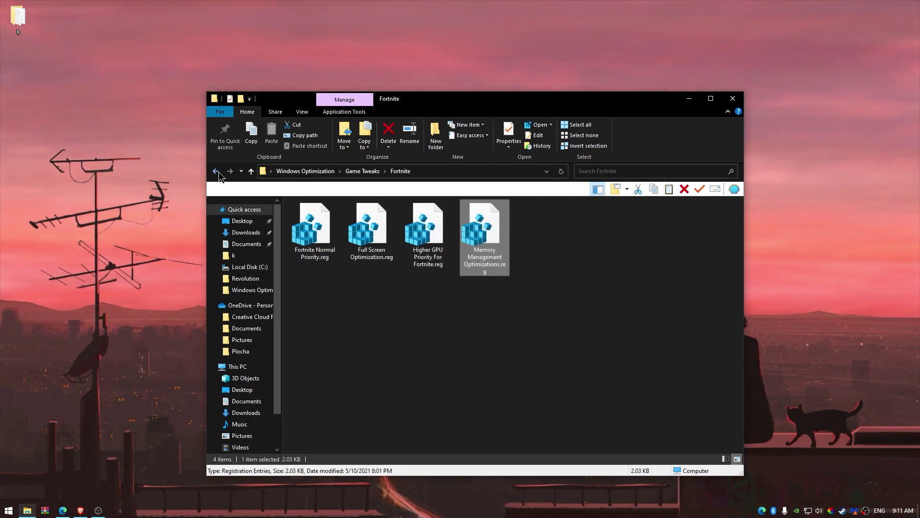
Step: From the Valorant folder in Game Tweaks, merge Disable GpuEnergyDriver.reg and RiotClientCrashHandler Low Priority.reg into the registry
left_click(219, 175)
double_click(372, 226)
double_click(312, 230)
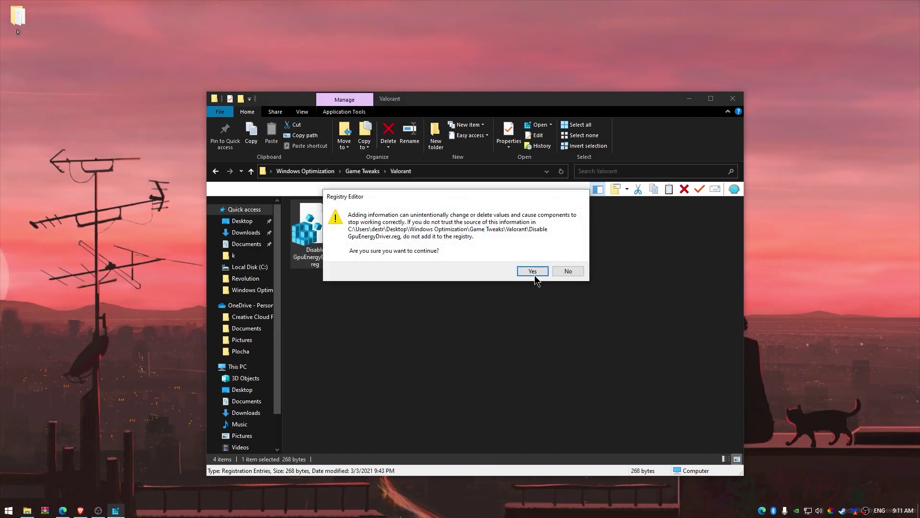
left_click(533, 271)
left_click(567, 257)
double_click(371, 235)
left_click(530, 269)
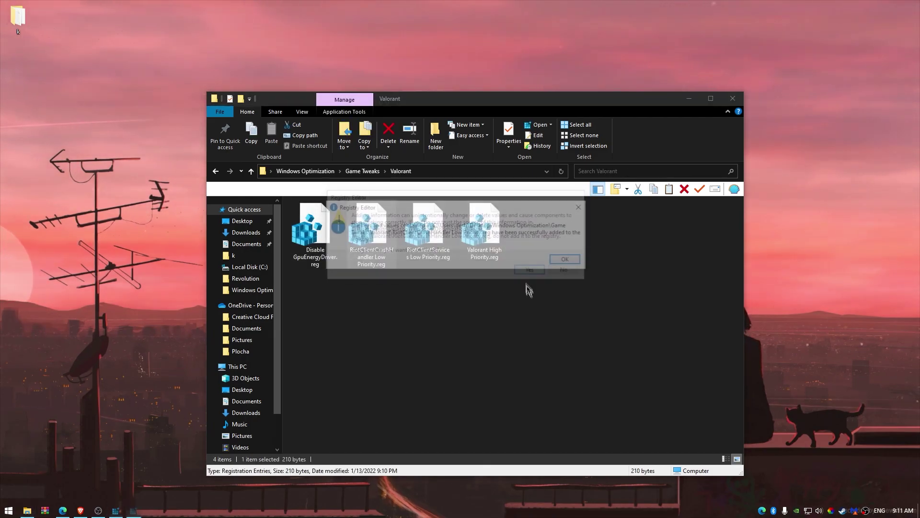
left_click(565, 259)
Step: Merge RiotClientServices Low Priority.reg and Valorant High Priority.reg into the registry, and return to the Windows Optimization folder
double_click(428, 235)
left_click(532, 269)
left_click(568, 260)
double_click(484, 234)
left_click(533, 269)
left_click(568, 257)
left_click(215, 171)
left_click(215, 171)
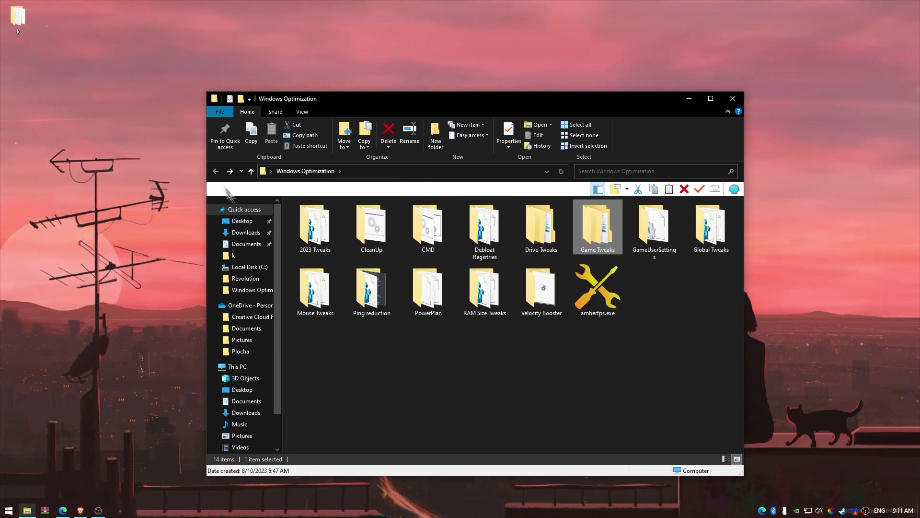
Step: Open the GameUserSettings folder, and in a second window open %appdata% through Run and go to AppData's Local folder
double_click(657, 240)
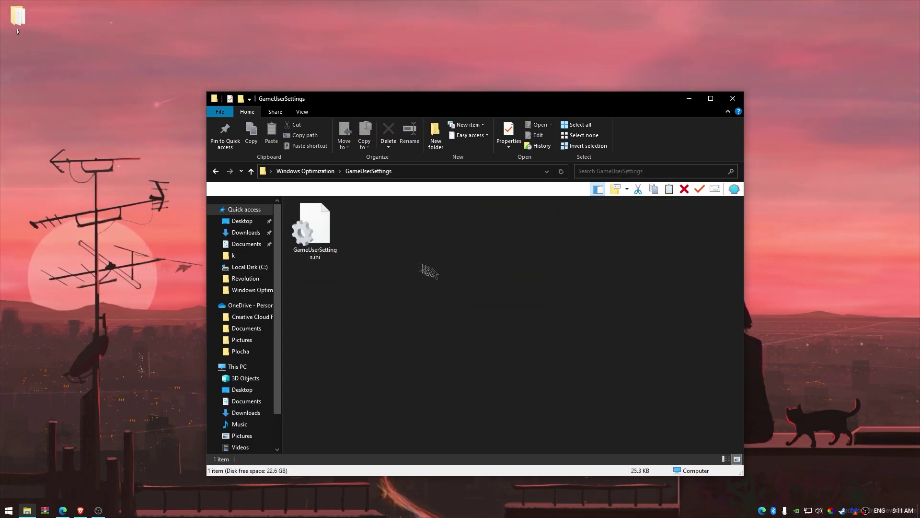
key("super+r")
type("%a")
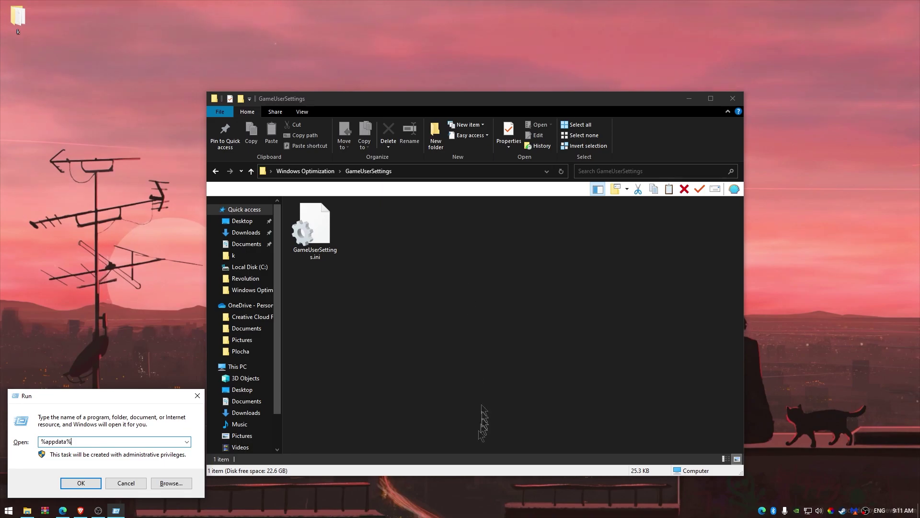
left_click(81, 483)
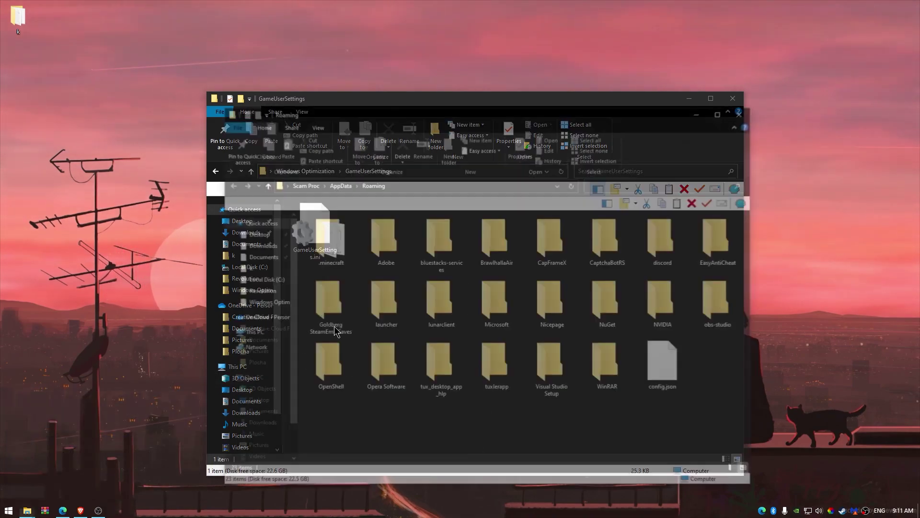
left_click(337, 184)
double_click(328, 237)
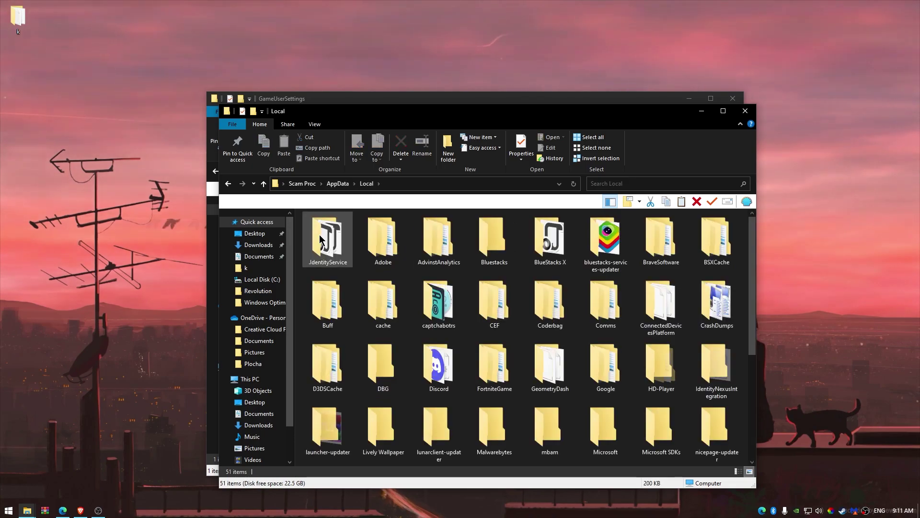
Step: Open the WindowsClient folder inside FortniteGame's Saved\Config folder
left_click(418, 238)
left_click(493, 365)
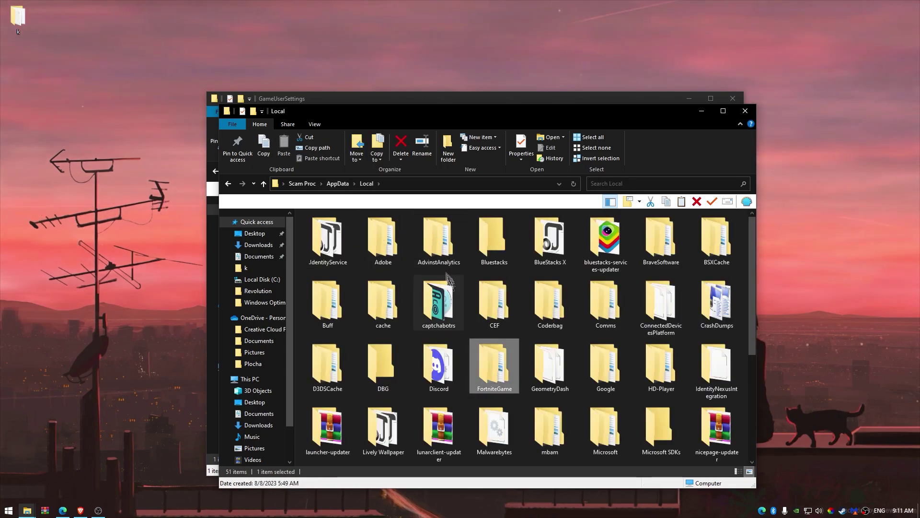
double_click(494, 364)
double_click(347, 253)
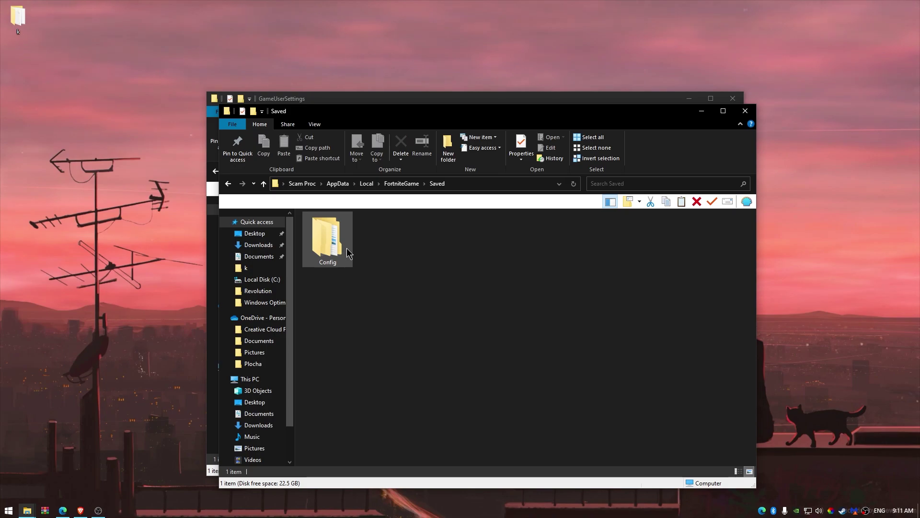
double_click(348, 252)
double_click(349, 252)
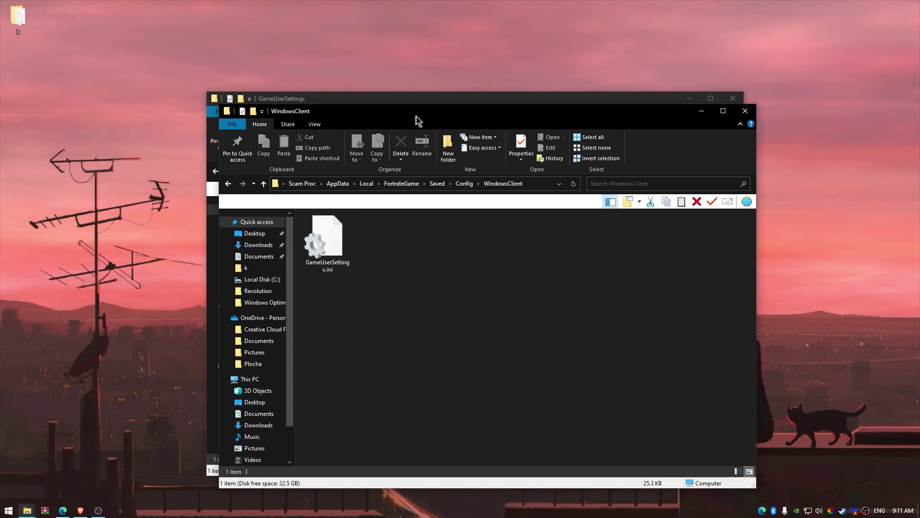
Step: Move GameUserSettings.ini from the GameUserSettings folder into WindowsClient, replacing the existing file, and return to the Windows Optimization folder
left_click_drag(416, 115, 639, 104)
left_click_drag(314, 235, 626, 309)
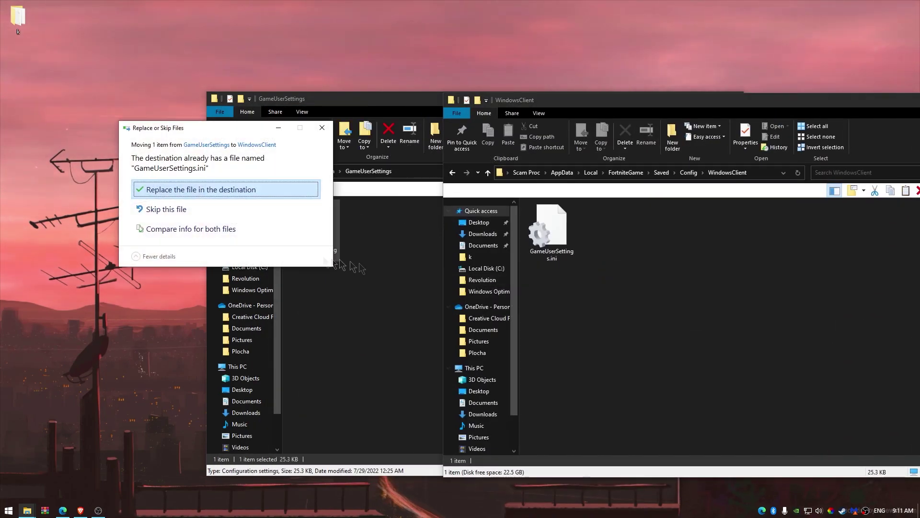
left_click(220, 194)
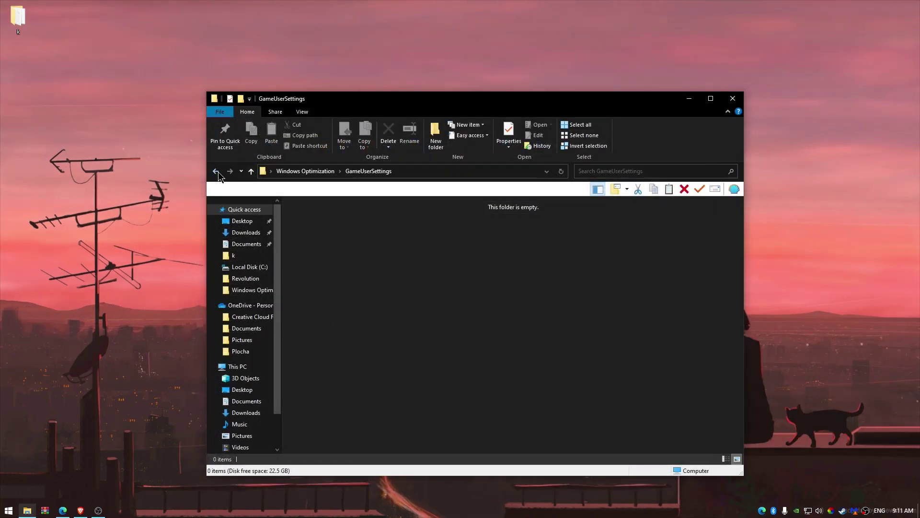
left_click(219, 176)
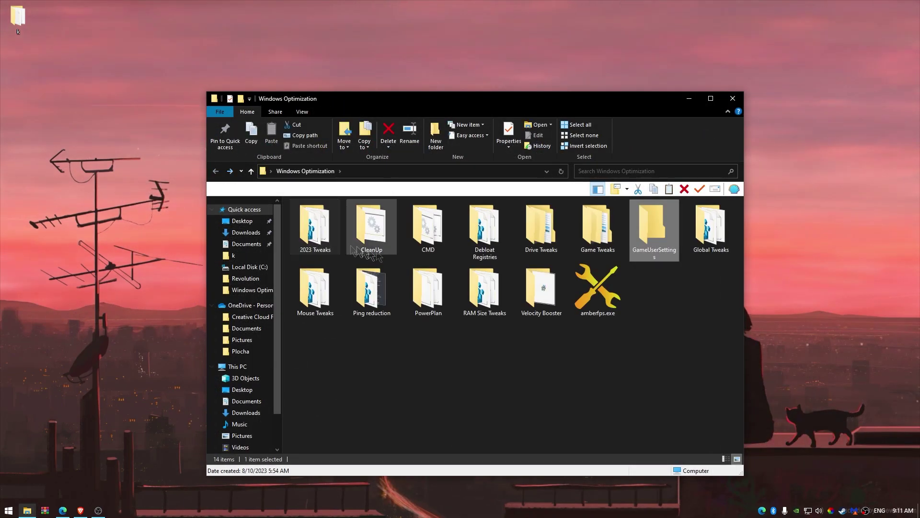
Step: From the Global Tweaks folder, merge Boost Laptop Responsiveness.reg and Disable Power Throttling.reg into the registry
double_click(711, 225)
double_click(326, 242)
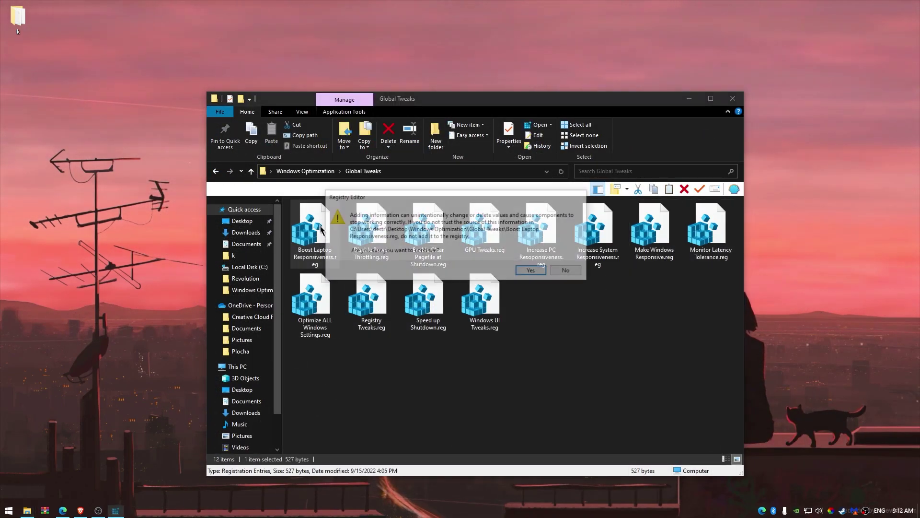
left_click(528, 269)
left_click(567, 257)
double_click(393, 238)
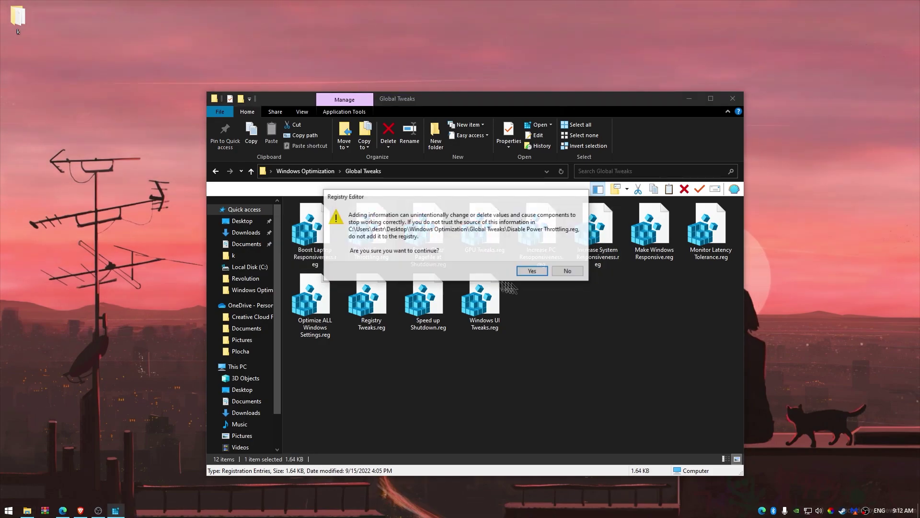
left_click(527, 270)
left_click(570, 256)
Step: Merge Enable Clear Pagefile at Shutdown.reg and GPU Tweaks.reg into the registry
double_click(421, 242)
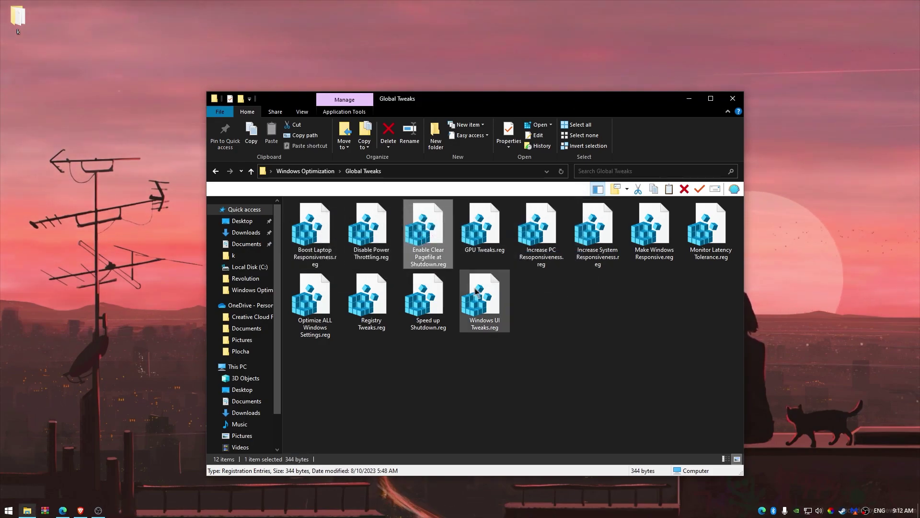
left_click(527, 270)
left_click(571, 257)
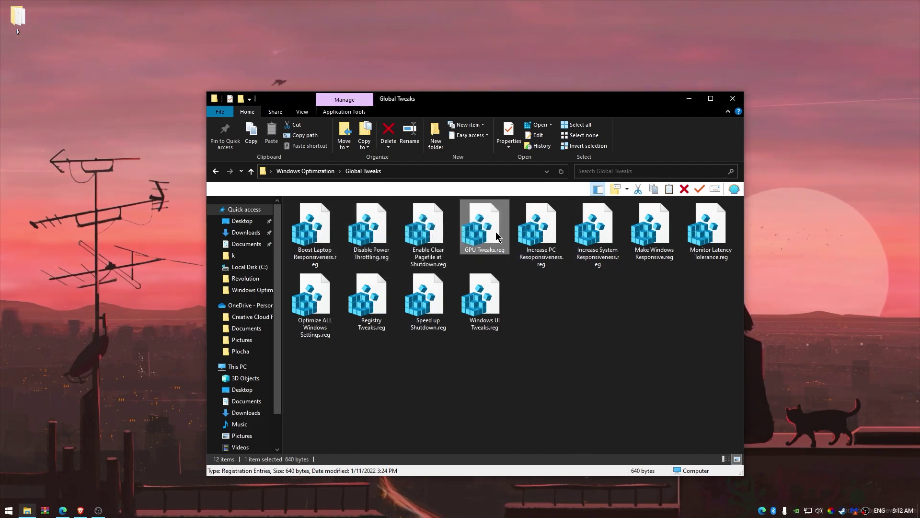
double_click(482, 230)
left_click(527, 269)
left_click(575, 260)
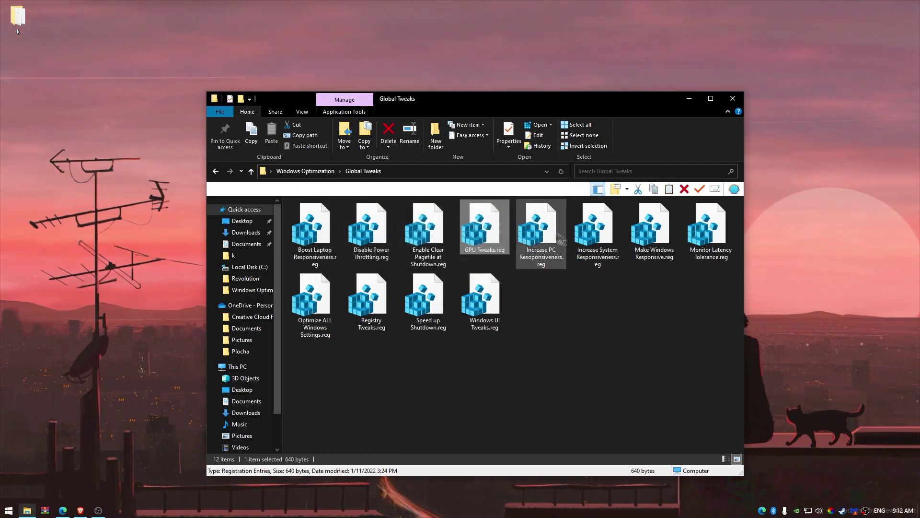
Step: Merge Increase PC Resoponsiveness.reg and Increase System Responsiveness.reg into the registry
double_click(539, 230)
left_click(529, 268)
left_click(570, 257)
double_click(581, 266)
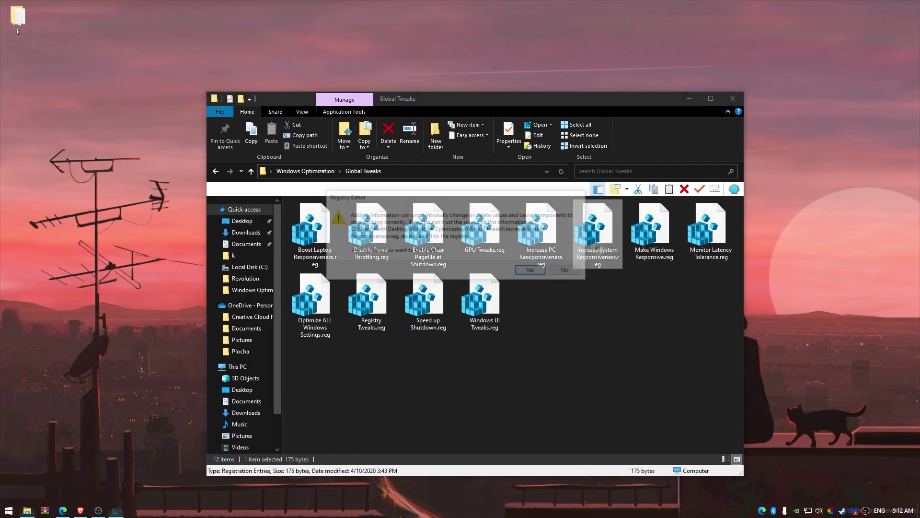
left_click(527, 270)
left_click(571, 258)
Step: Merge Make Windows Responsive.reg and Monitor Latency Tolerance.reg into the registry
double_click(652, 235)
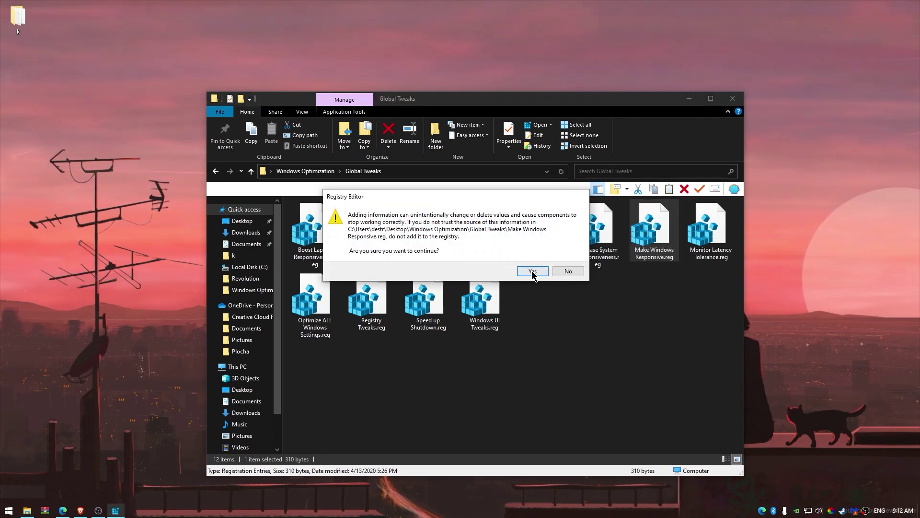
left_click(532, 271)
left_click(572, 257)
double_click(708, 229)
left_click(532, 271)
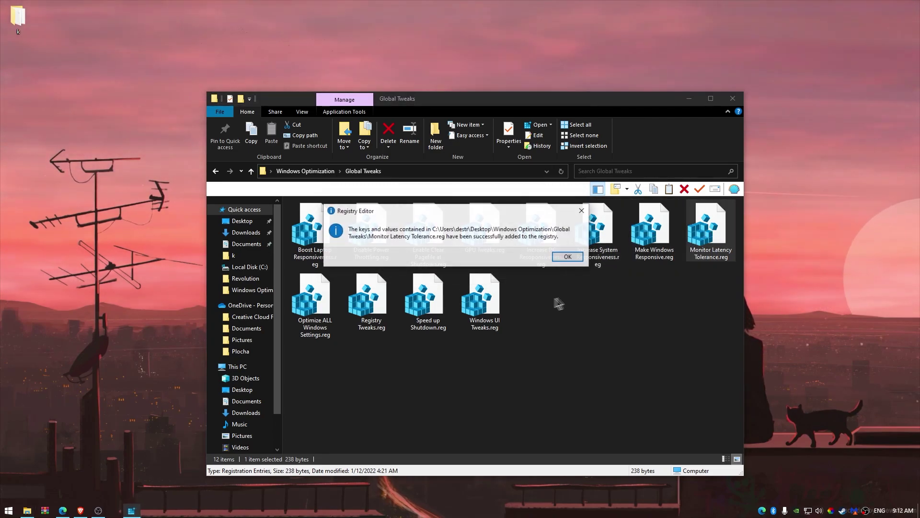
left_click(570, 257)
Step: Merge Optimize ALL Windows Settings.reg and Registry Tweaks.reg into the registry
double_click(312, 302)
left_click(532, 270)
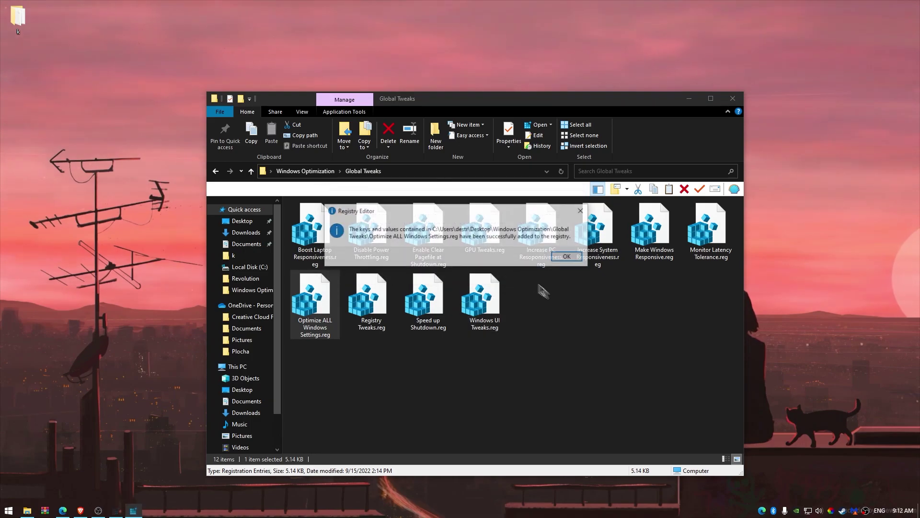
left_click(570, 257)
double_click(368, 302)
left_click(532, 271)
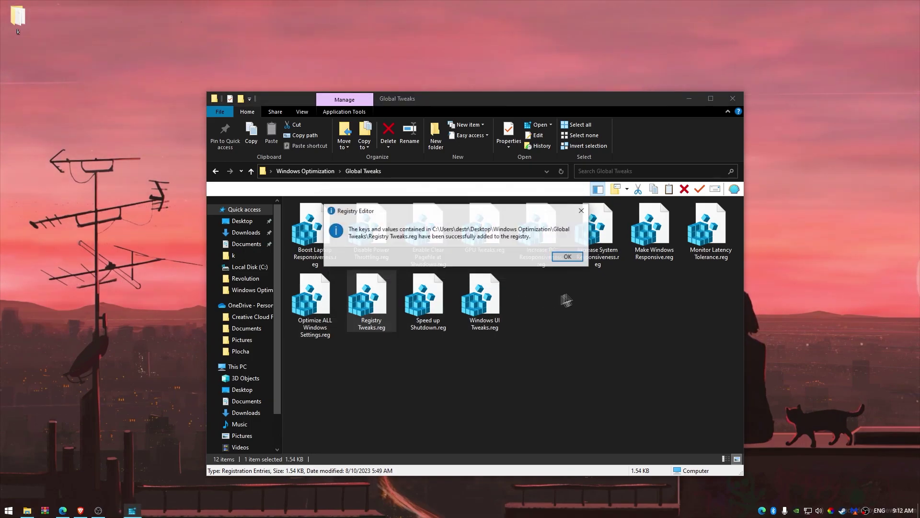
left_click(558, 259)
Step: Merge Speed up Shutdown.reg and Windows UI Tweaks.reg into the registry, and return to the Windows Optimization folder
double_click(425, 302)
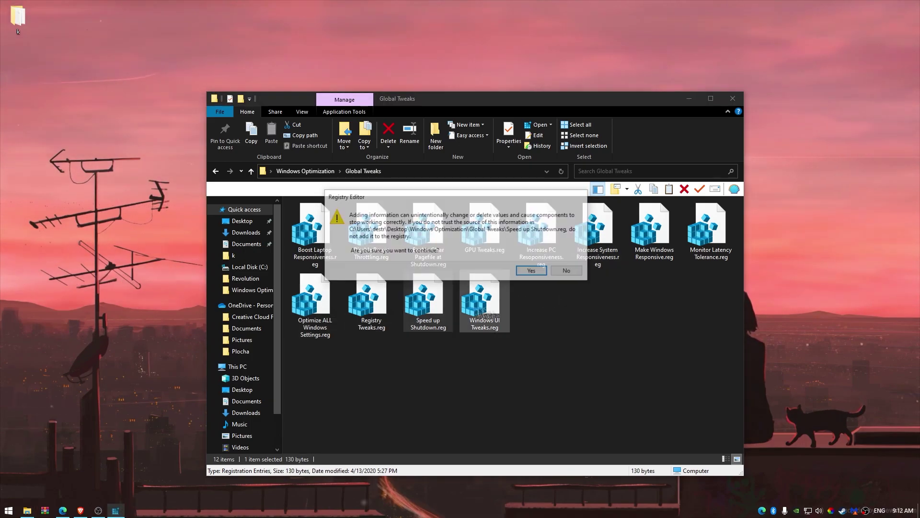
left_click(533, 271)
left_click(568, 257)
double_click(483, 299)
left_click(532, 271)
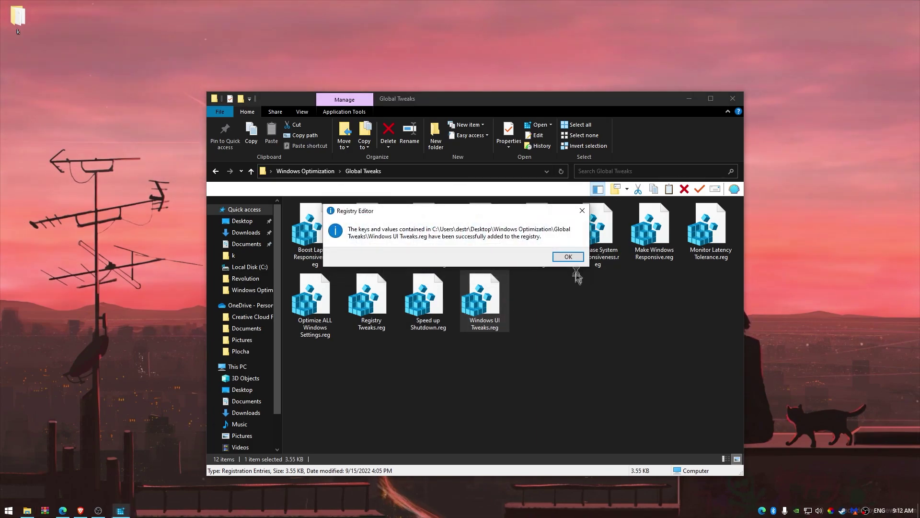
left_click(568, 256)
left_click(216, 171)
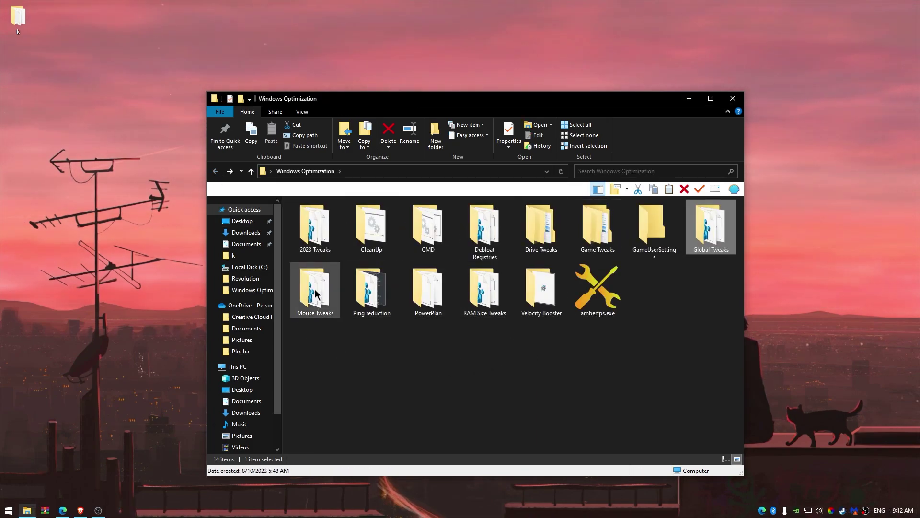
Step: From the Mouse Tweaks folder, merge CursorBlinkRate.reg and Improve Mouse Accuracy.reg into the registry
double_click(316, 295)
double_click(309, 228)
left_click(532, 271)
left_click(568, 257)
double_click(372, 230)
left_click(531, 270)
Step: Merge Increase Mouse Response.reg and Remove Mouse Accelration.reg into the registry, and return to the Windows Optimization folder
double_click(425, 229)
left_click(532, 270)
left_click(563, 255)
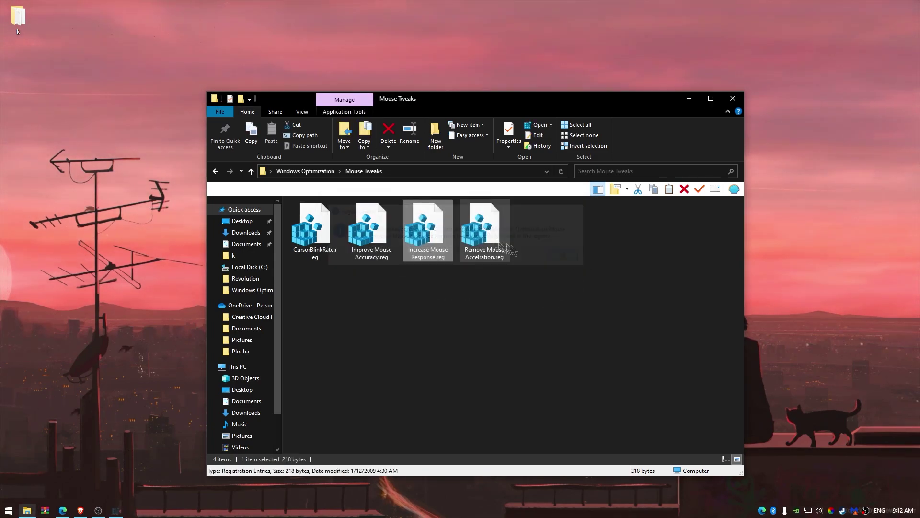
double_click(484, 230)
left_click(532, 270)
left_click(563, 255)
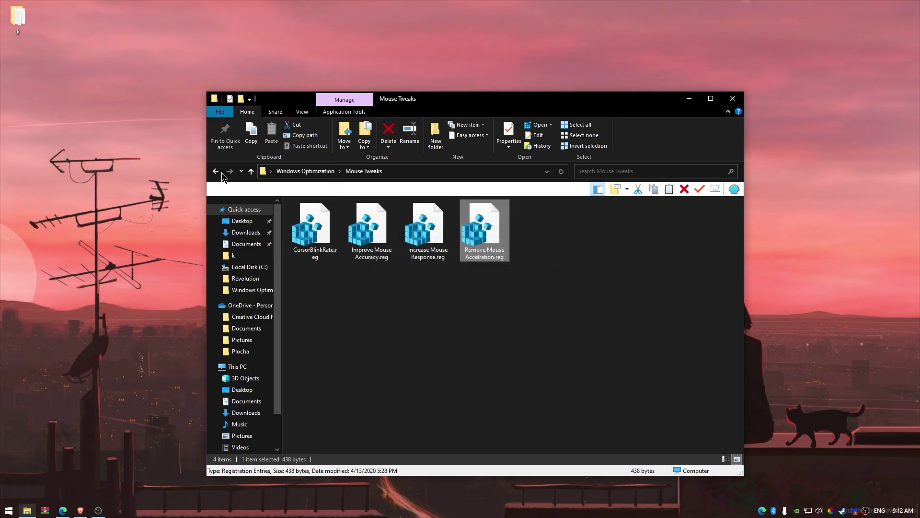
left_click(217, 171)
Step: From the Ping reduction folder, merge Decrease Delay.reg into the registry and run Decrease Ping.bat to completion
double_click(371, 288)
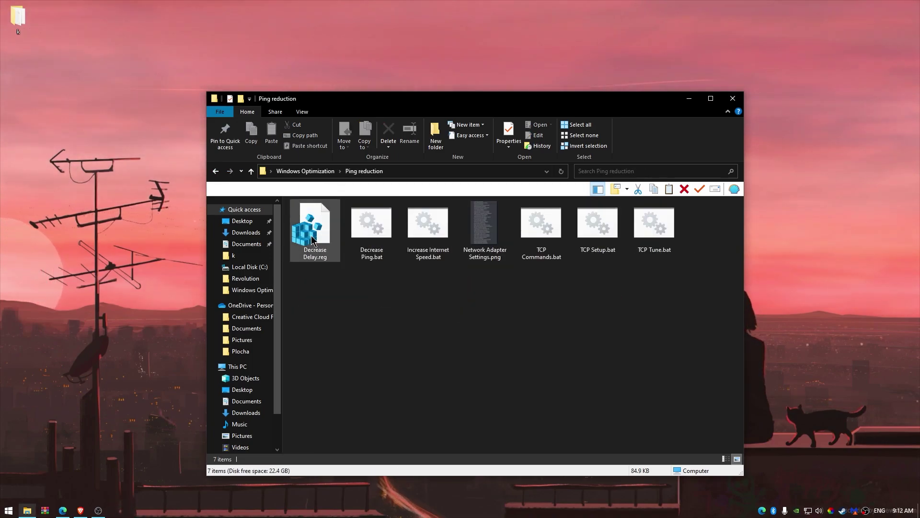
double_click(312, 240)
left_click(532, 269)
left_click(562, 255)
double_click(379, 258)
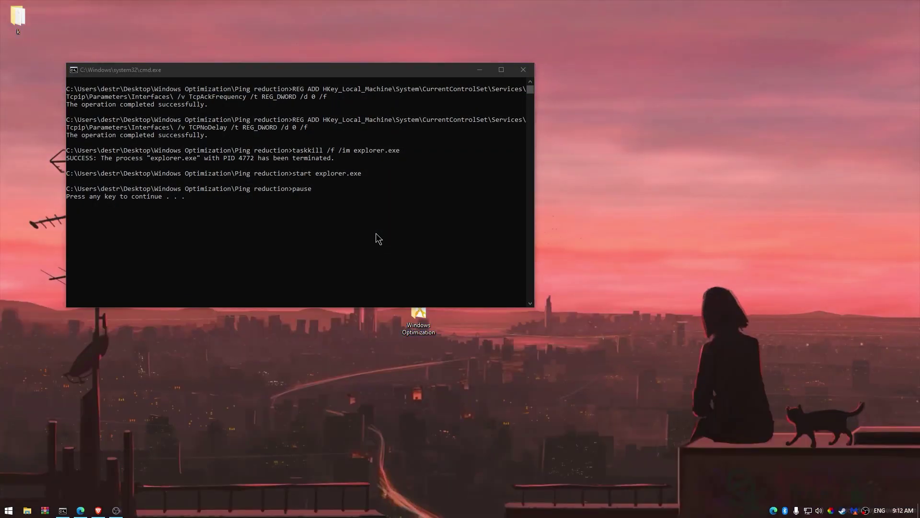
left_click(294, 76)
key("Return")
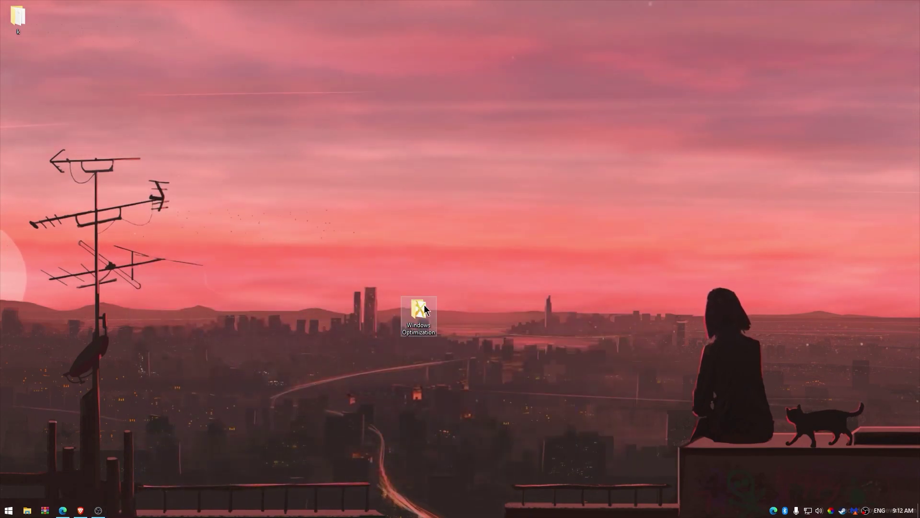
Step: Reopen the Ping reduction folder from the desktop's Windows Optimization folder and run Increase Internet Speed.bat
double_click(410, 312)
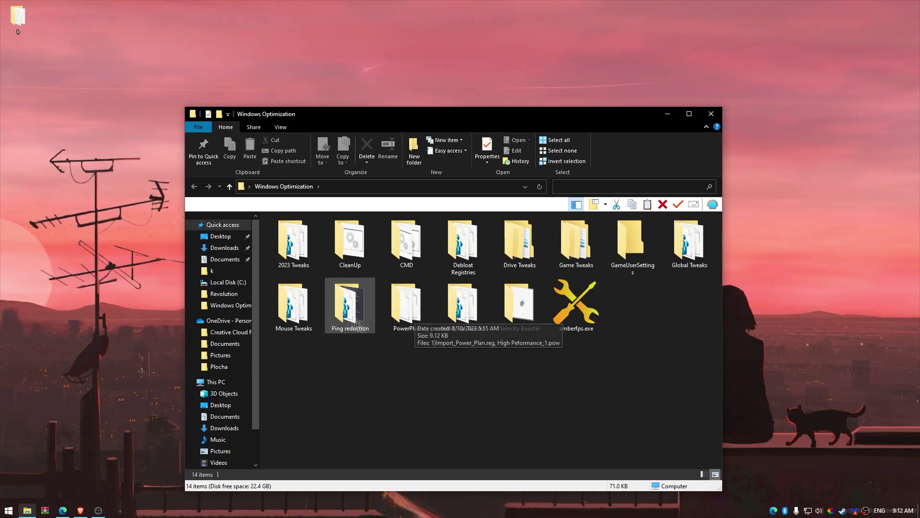
double_click(335, 297)
double_click(414, 249)
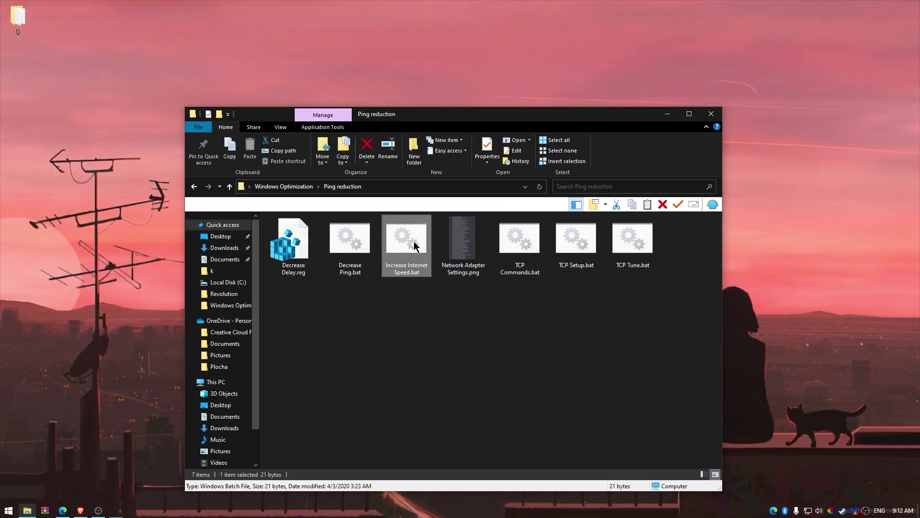
left_click(507, 289)
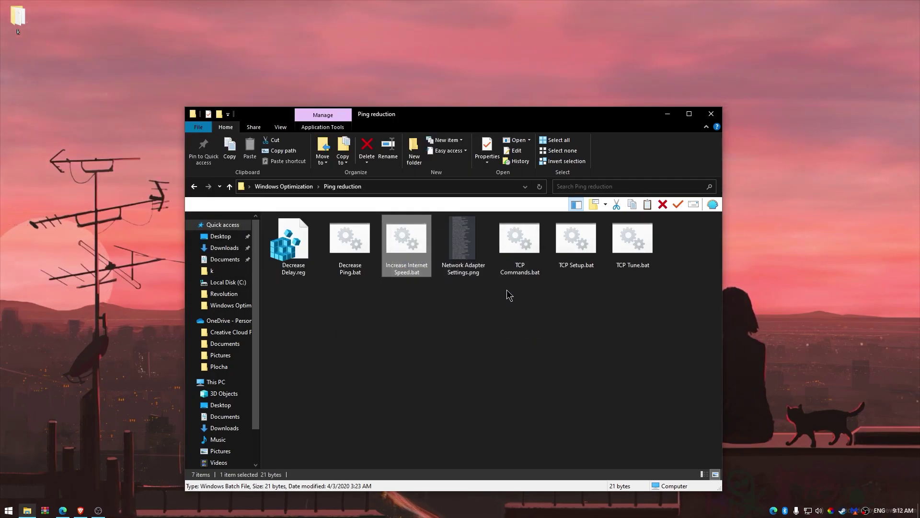
Step: Open Network Adapter Settings.png for reference, and place the Network Connections window with the adapter options beside it
double_click(463, 237)
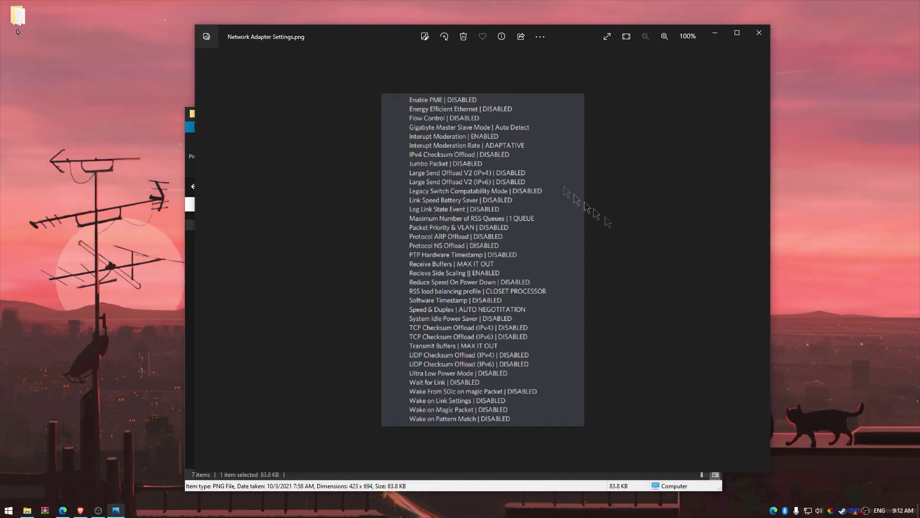
right_click(809, 510)
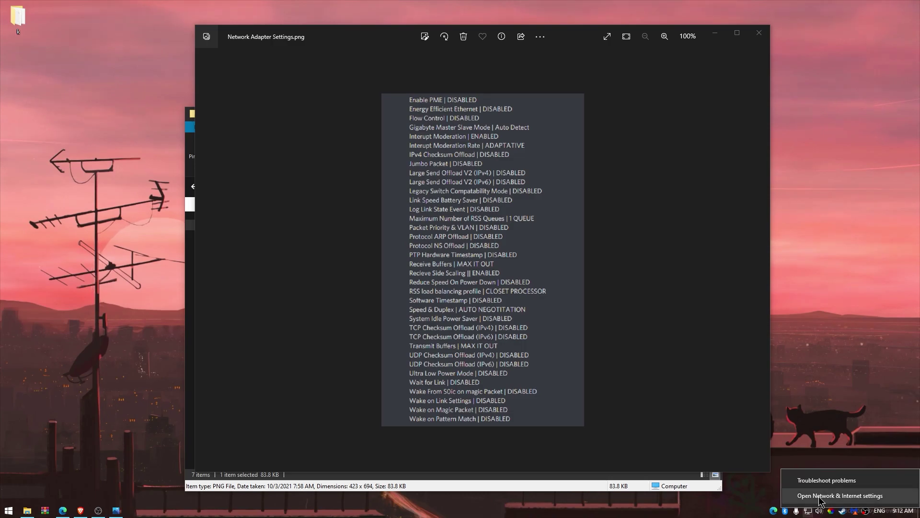
left_click(814, 497)
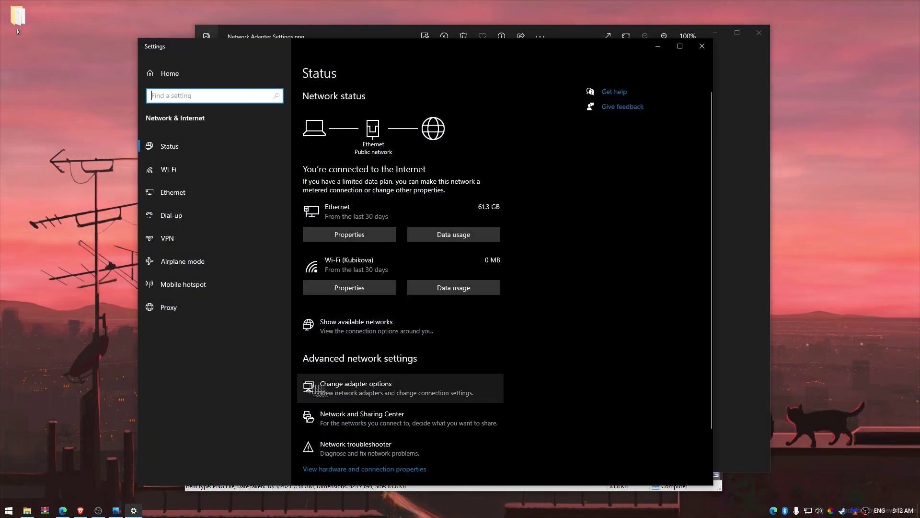
left_click(355, 386)
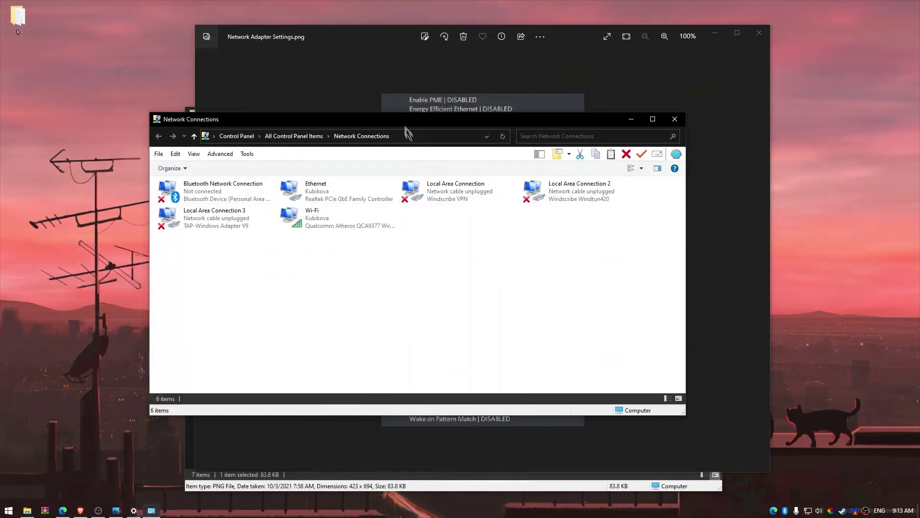
left_click_drag(406, 126, 824, 31)
left_click_drag(570, 181, 723, 180)
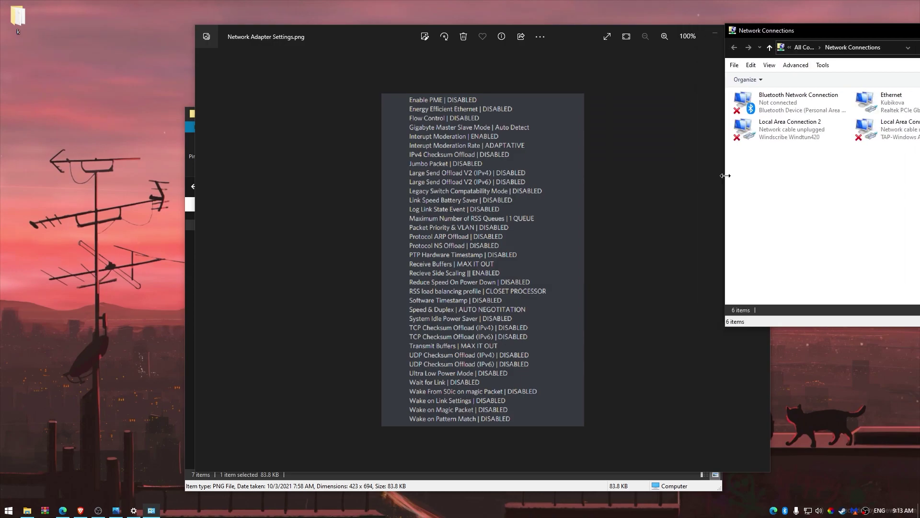
left_click_drag(864, 31, 717, 30)
Step: Open the Ethernet connection's Realtek adapter configuration at its advanced properties, placed beside the reference image
left_click(751, 108)
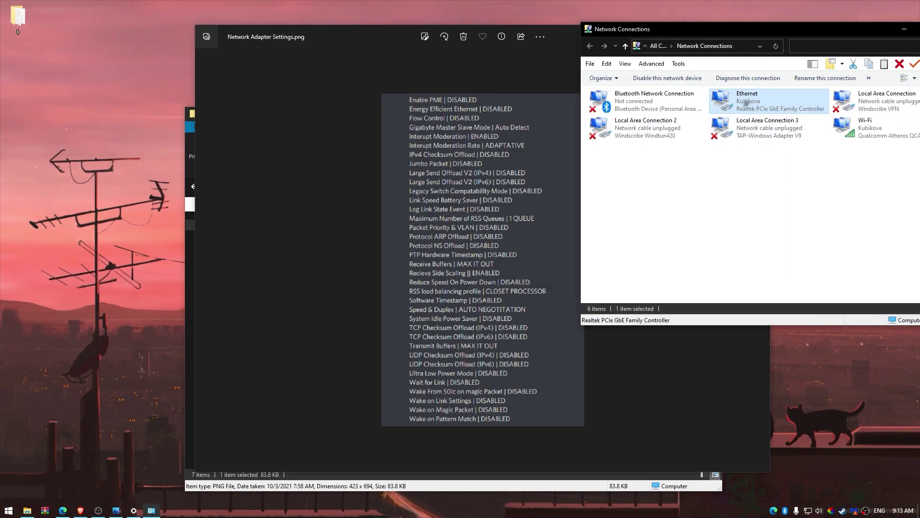
right_click(739, 107)
left_click(767, 197)
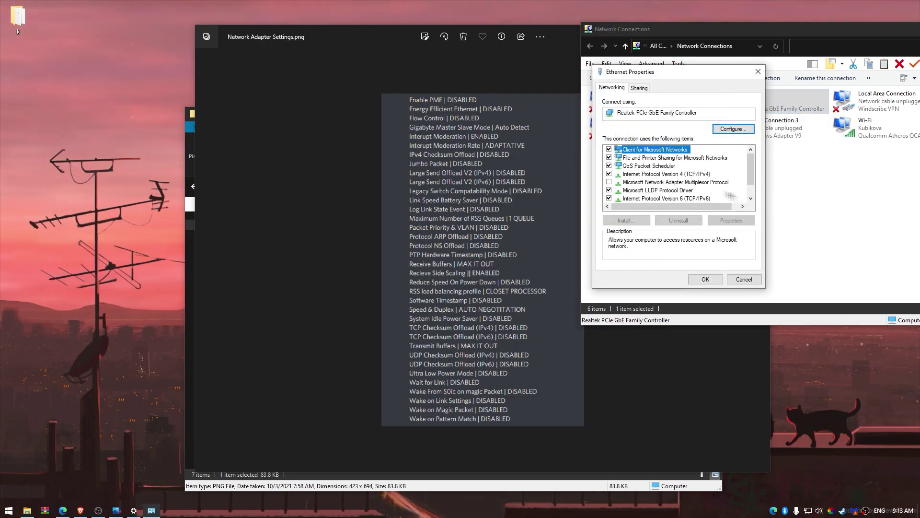
left_click(733, 129)
left_click_drag(135, 56, 698, 120)
left_click(650, 136)
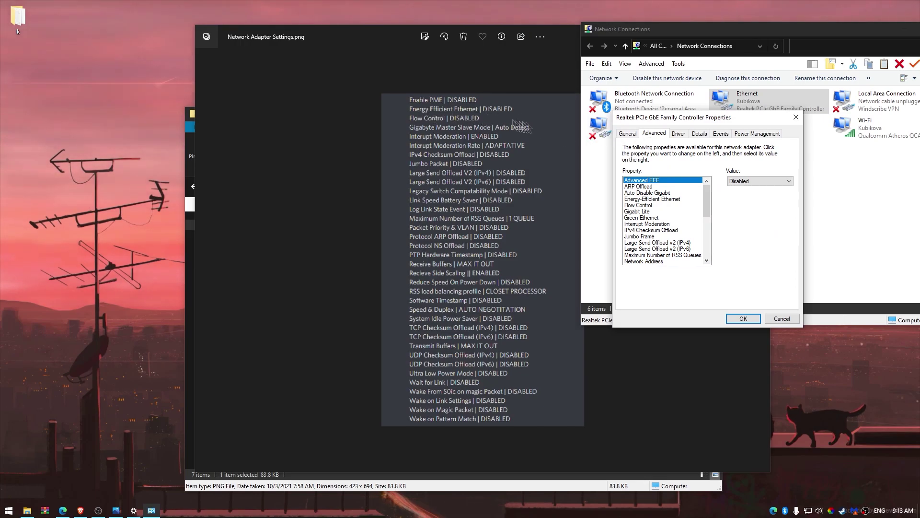
Step: Set the Realtek adapter's Energy-Efficient Ethernet and Flow Control properties to Disabled
left_click(672, 200)
left_click(740, 183)
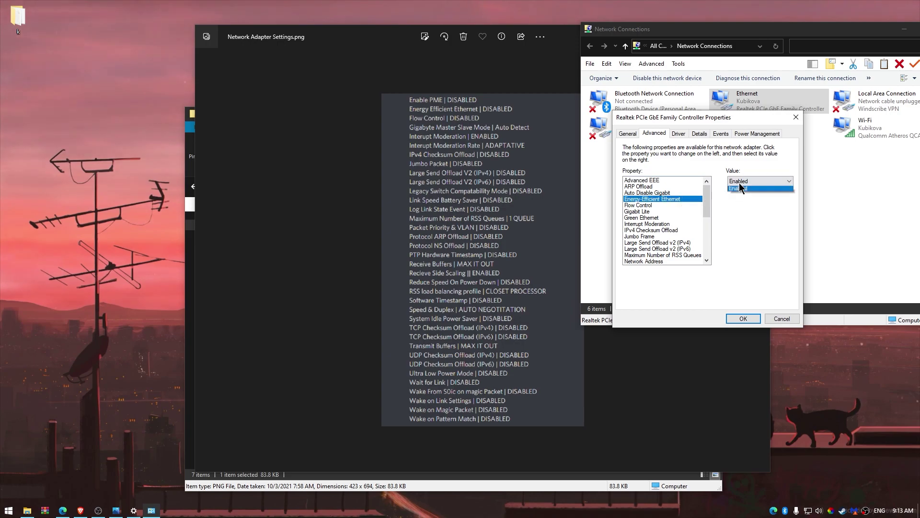
left_click(739, 190)
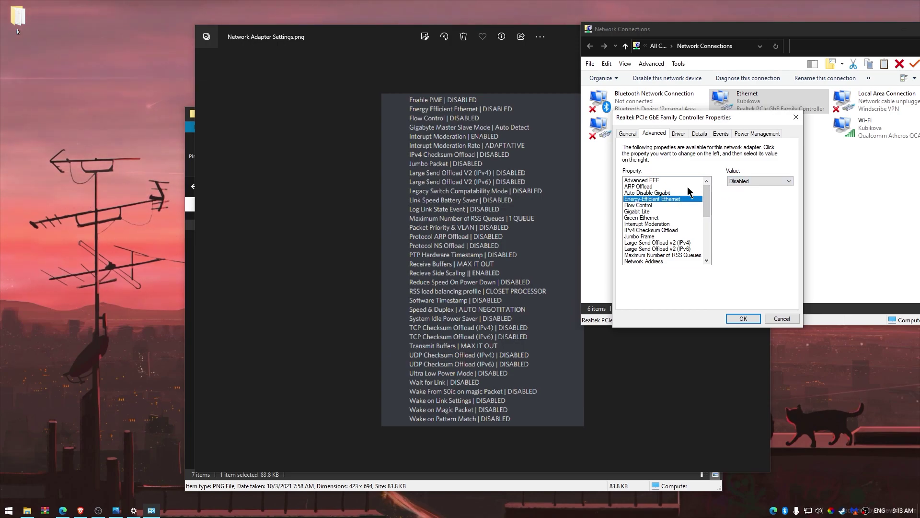
left_click(741, 182)
left_click(741, 190)
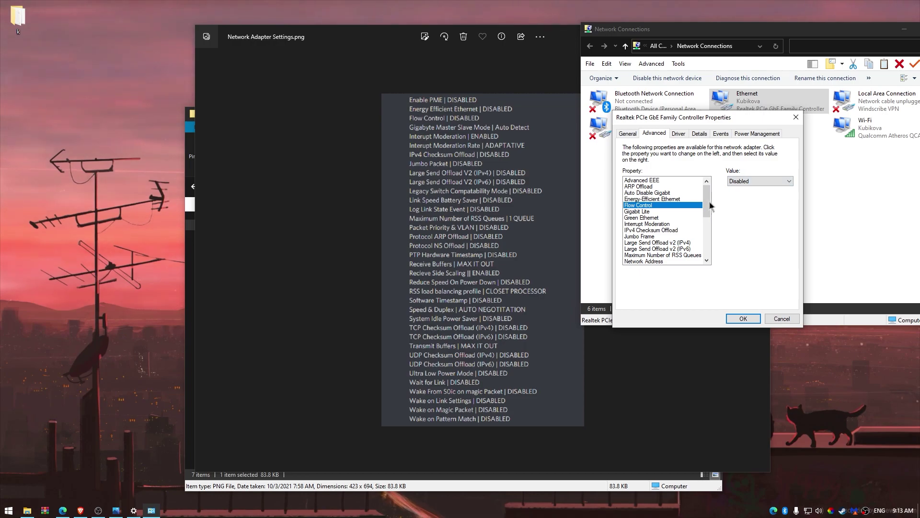
Step: Set IPv4 Checksum Offload to Disabled, and check Interrupt Moderation, Jumbo Frame and both Large Send Offload v2 properties against the reference image
left_click(657, 212)
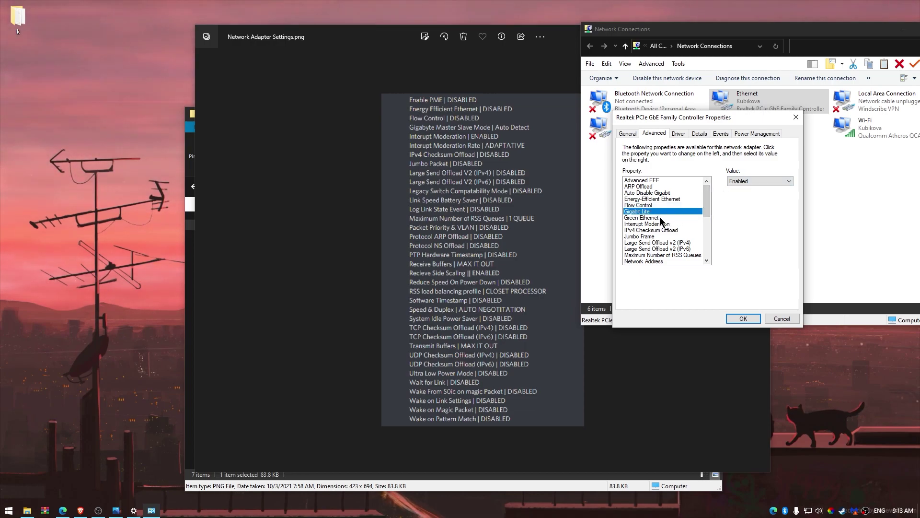
left_click(664, 223)
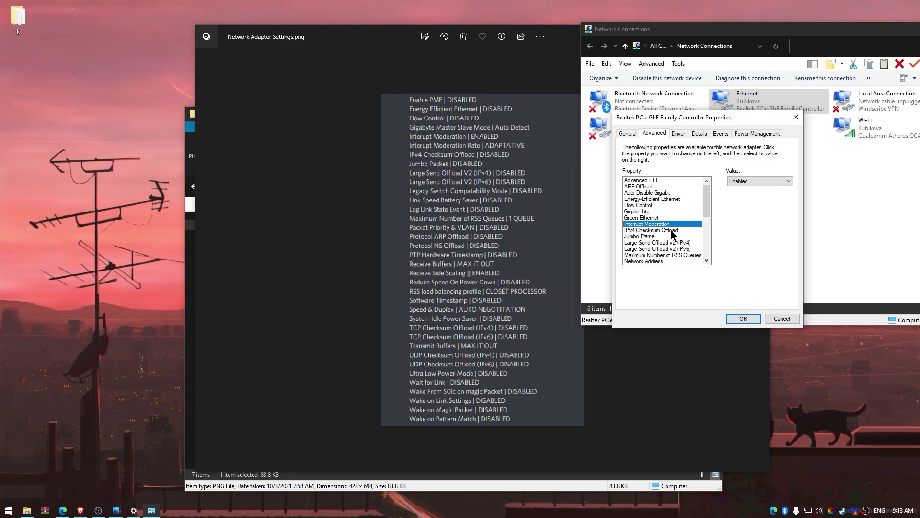
left_click(672, 230)
left_click(760, 181)
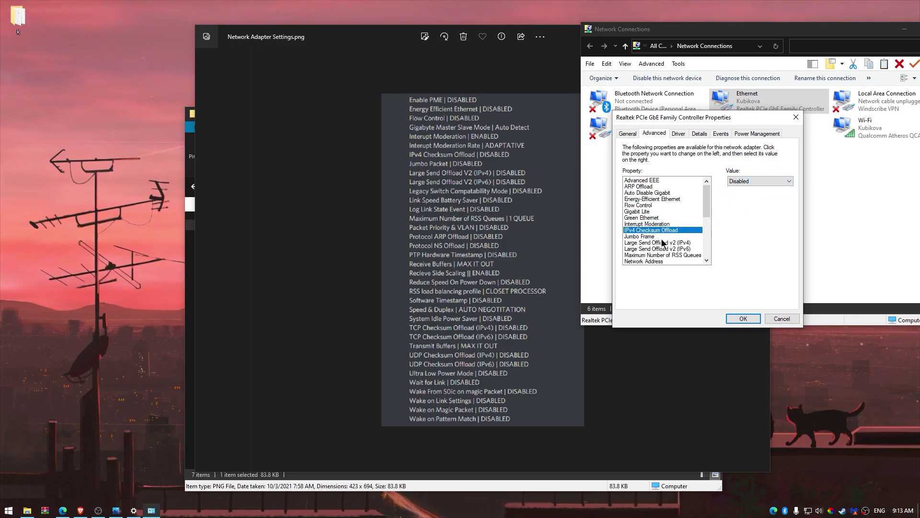
left_click(689, 237)
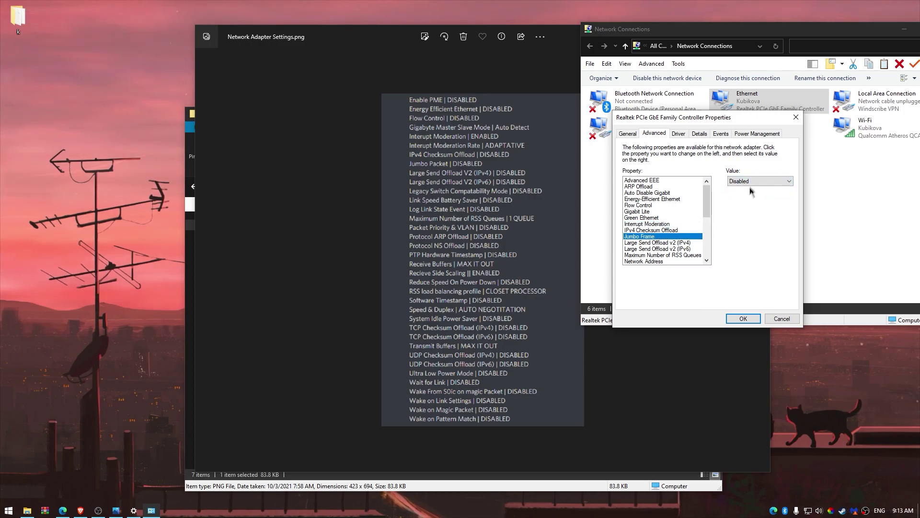
left_click(675, 242)
left_click(683, 248)
Step: Set the adapter's Maximum Number of RSS Queues to 1 Queue
scroll(682, 247, "down", 1)
left_click(678, 236)
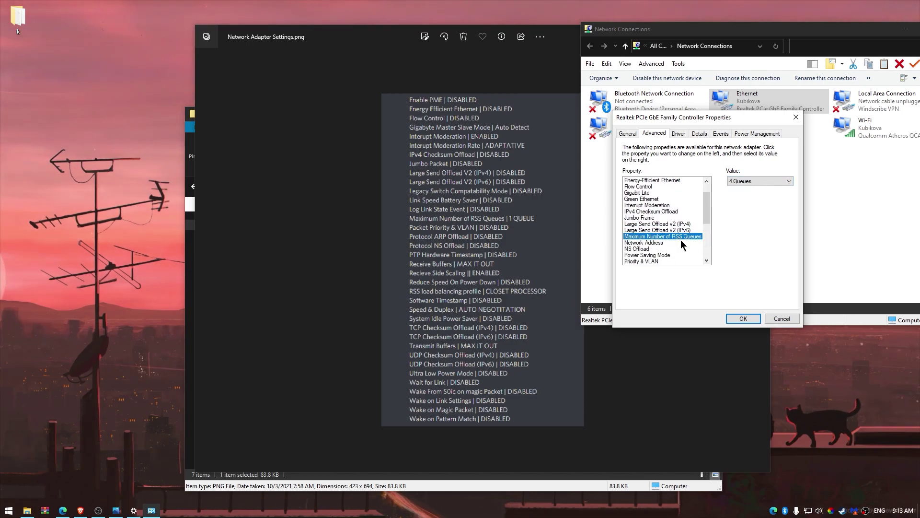
left_click(763, 181)
left_click(746, 190)
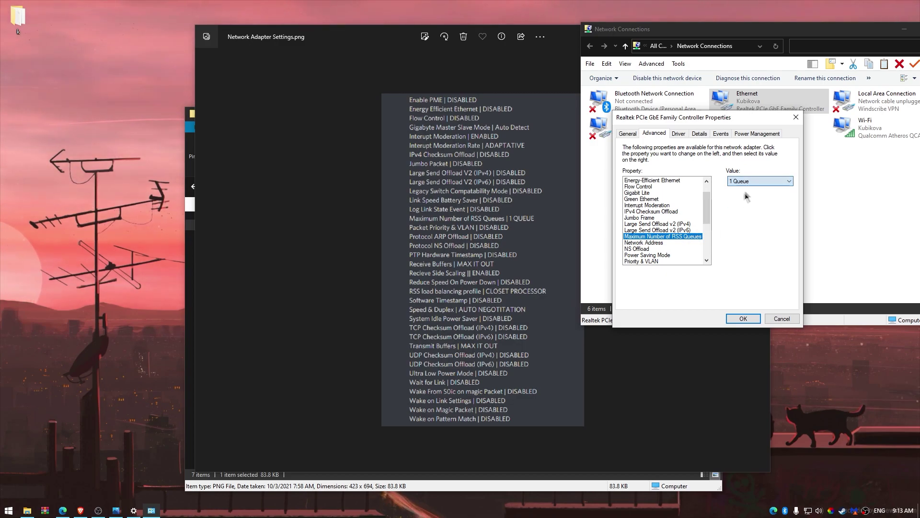
Step: Check the values of NS Offload, Power Saving Mode, Priority & VLAN and Receive Buffers against the reference image
left_click(658, 248)
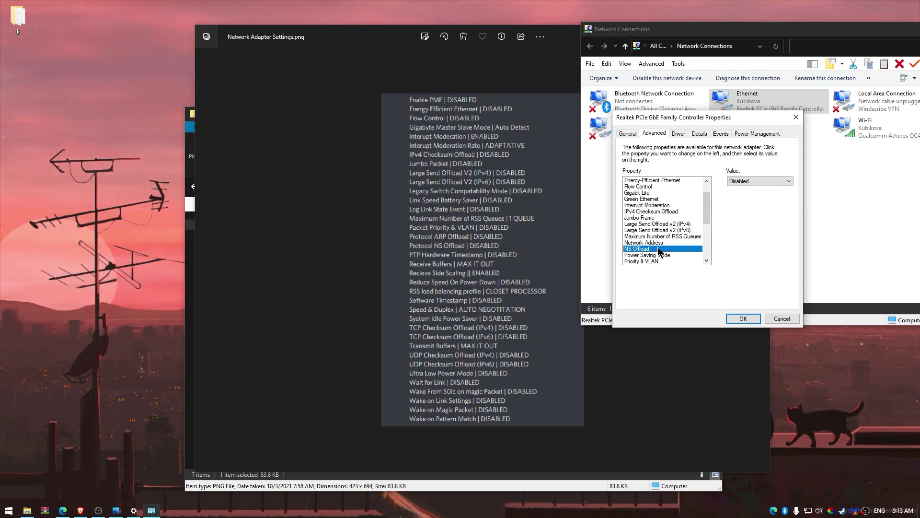
scroll(659, 248, "down", 1)
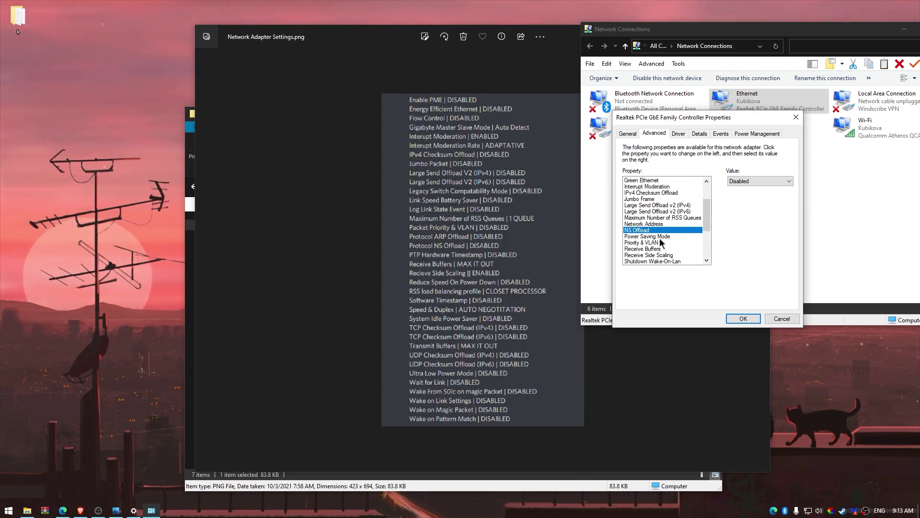
left_click(660, 235)
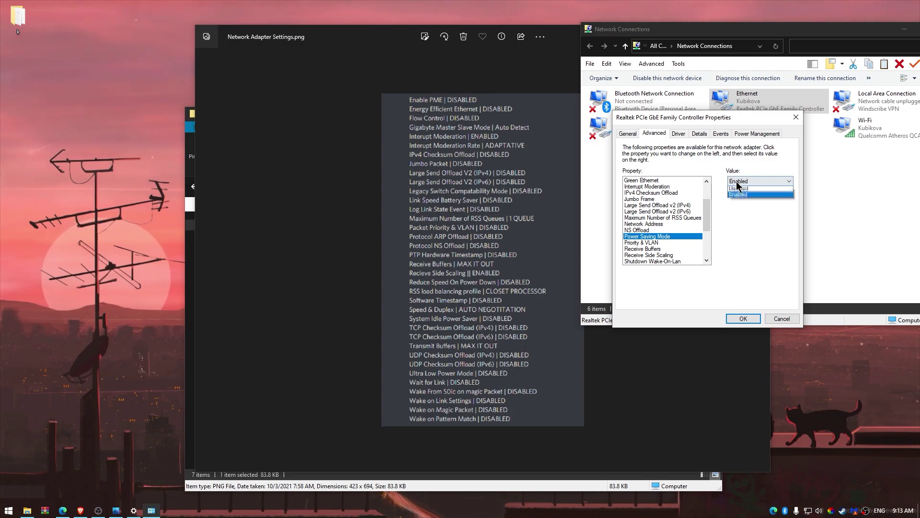
left_click(650, 243)
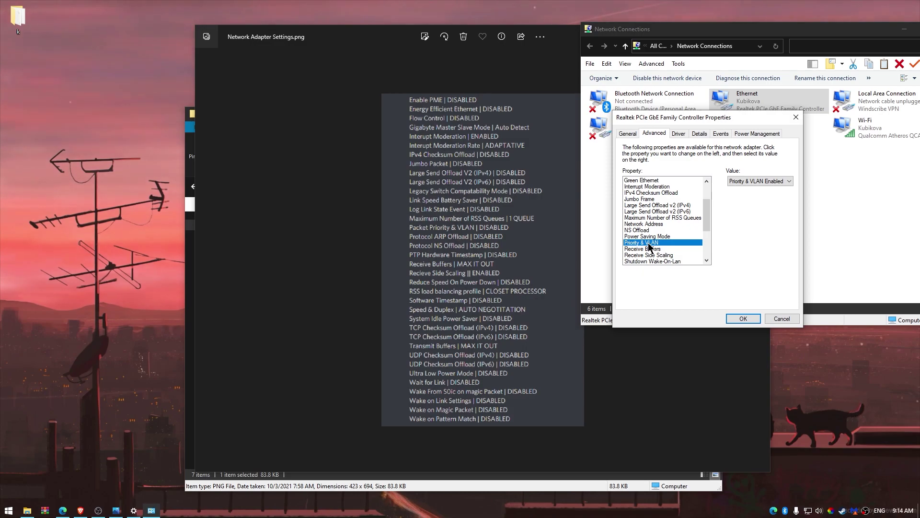
left_click(648, 248)
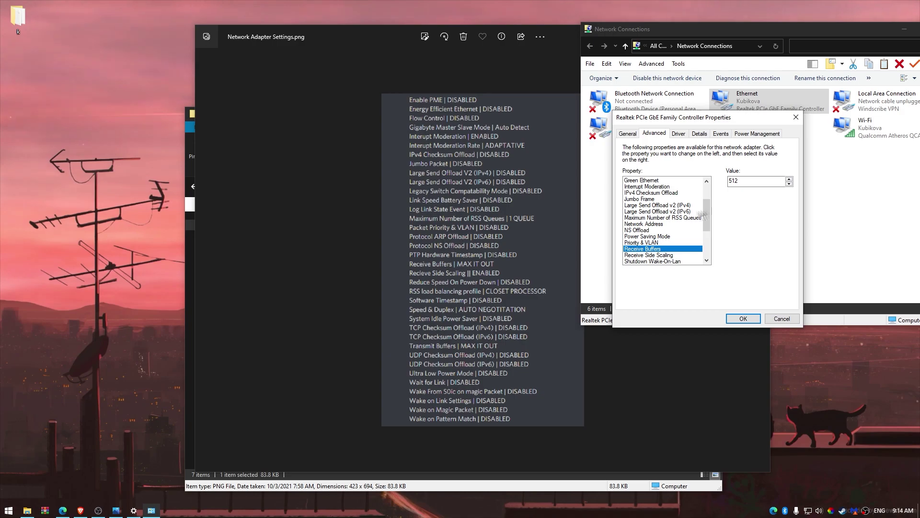
double_click(752, 181)
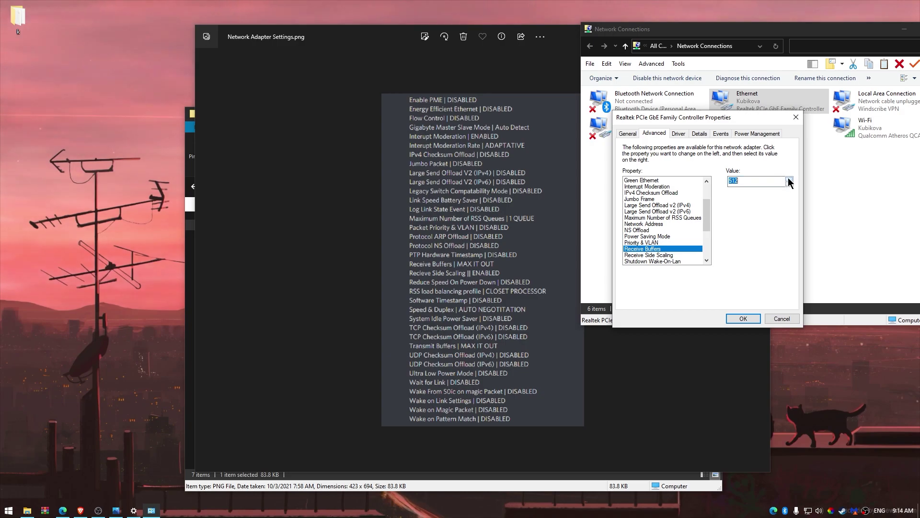
Step: Check Receive Side Scaling, Shutdown Wake-On-Lan and the available Speed & Duplex options, leaving Speed & Duplex at Auto Negotiation
left_click(651, 255)
scroll(667, 235, "down", 3)
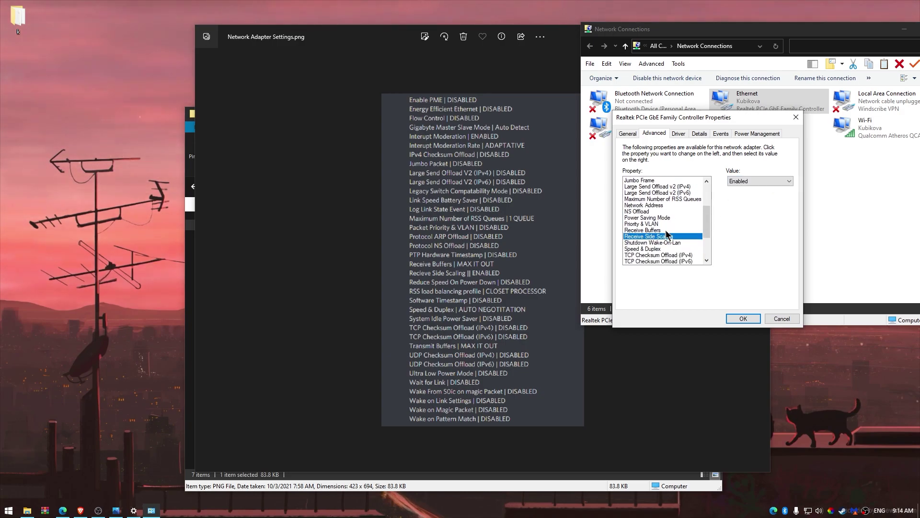
left_click(662, 243)
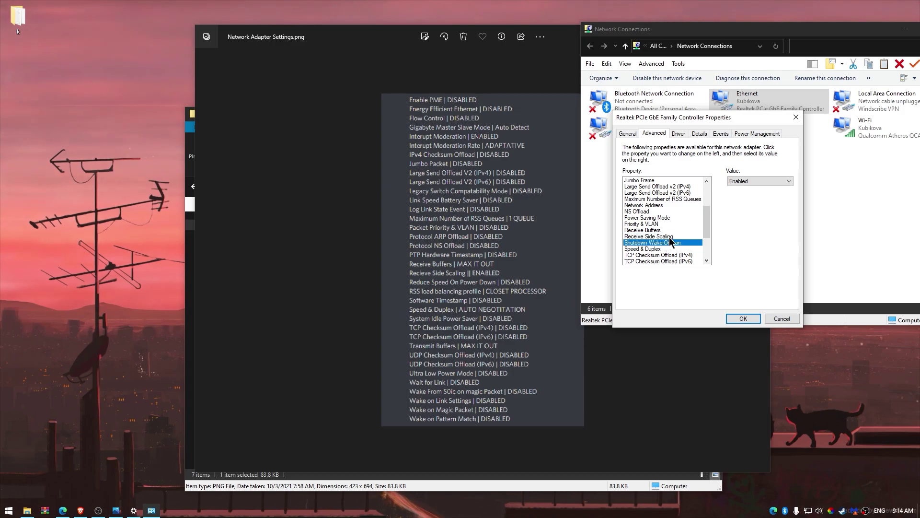
scroll(672, 242, "down", 1)
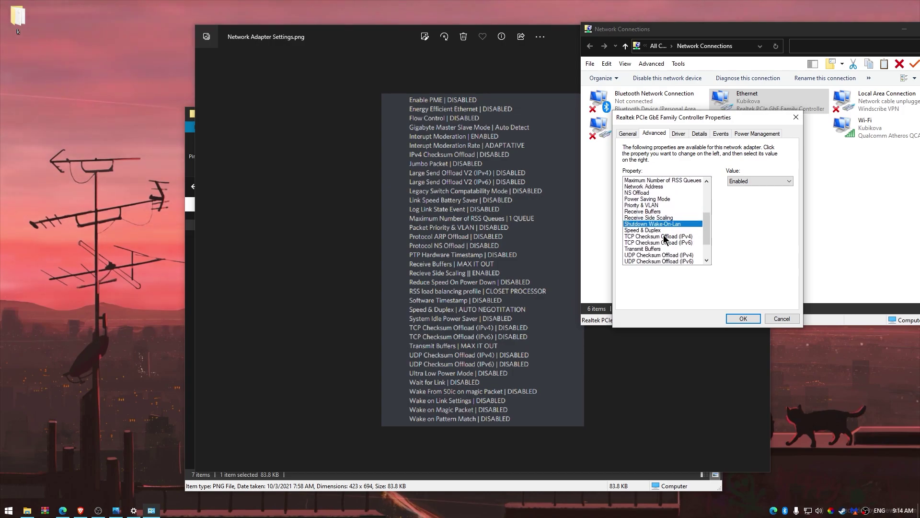
left_click(666, 231)
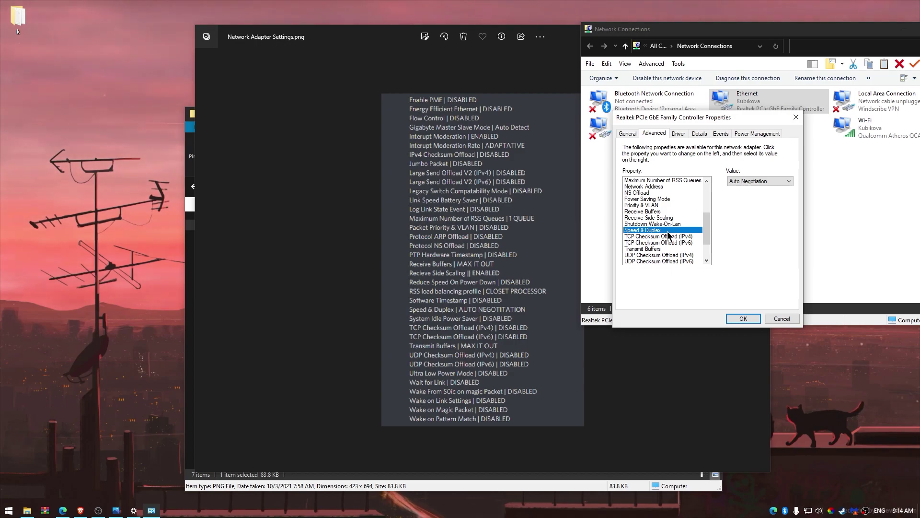
left_click(760, 184)
left_click(743, 224)
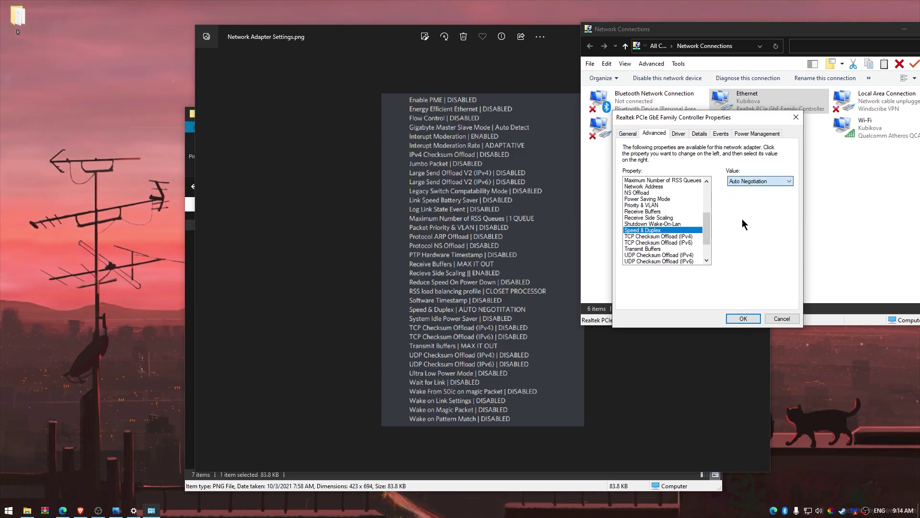
Step: Set TCP Checksum Offload to Disabled for both IPv6 and IPv4
left_click(664, 237)
left_click(665, 243)
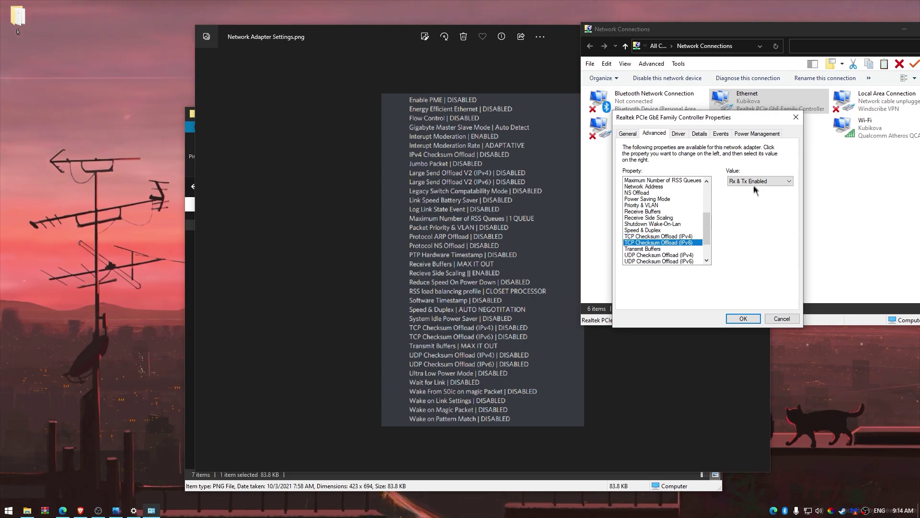
left_click(740, 190)
left_click(664, 237)
left_click(761, 181)
left_click(735, 190)
Step: Check the Transmit Buffers value, and set UDP Checksum Offload to Disabled for both IPv4 and IPv6
left_click(667, 249)
scroll(665, 251, "down", 1)
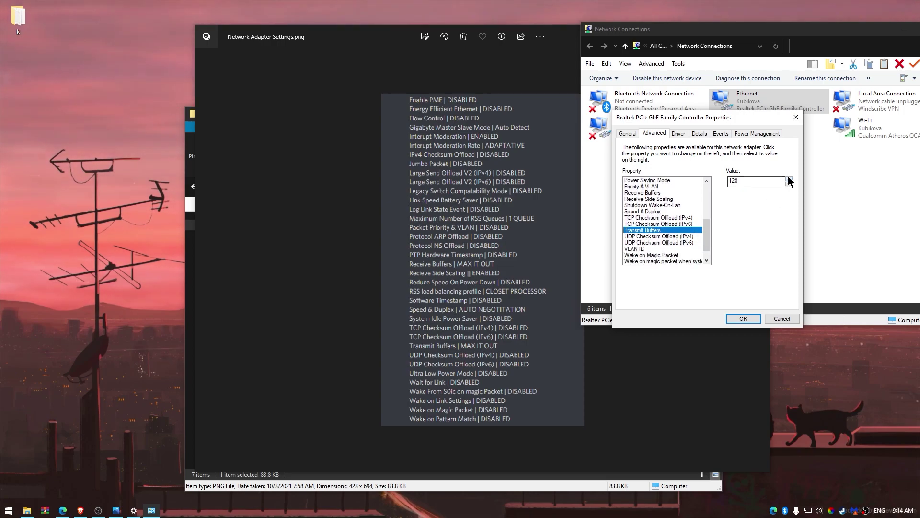
left_click(658, 236)
left_click(748, 181)
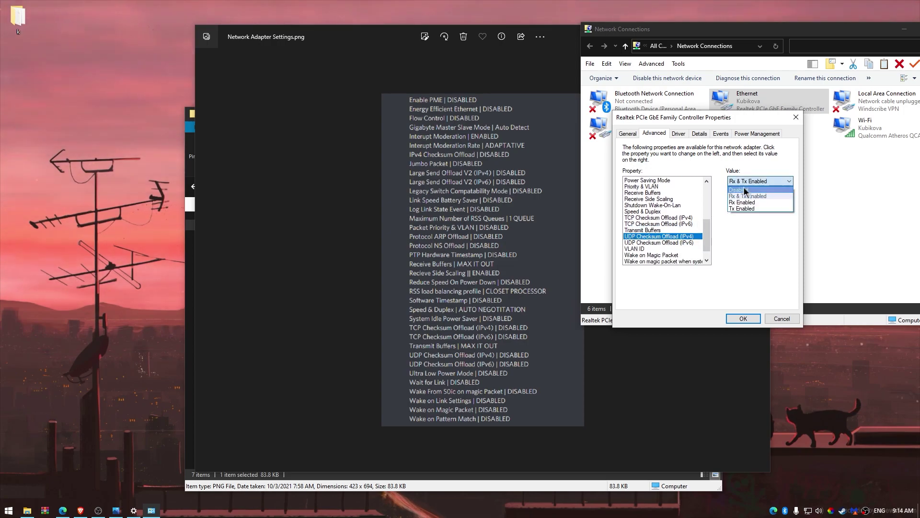
left_click(743, 189)
left_click(659, 242)
left_click(760, 181)
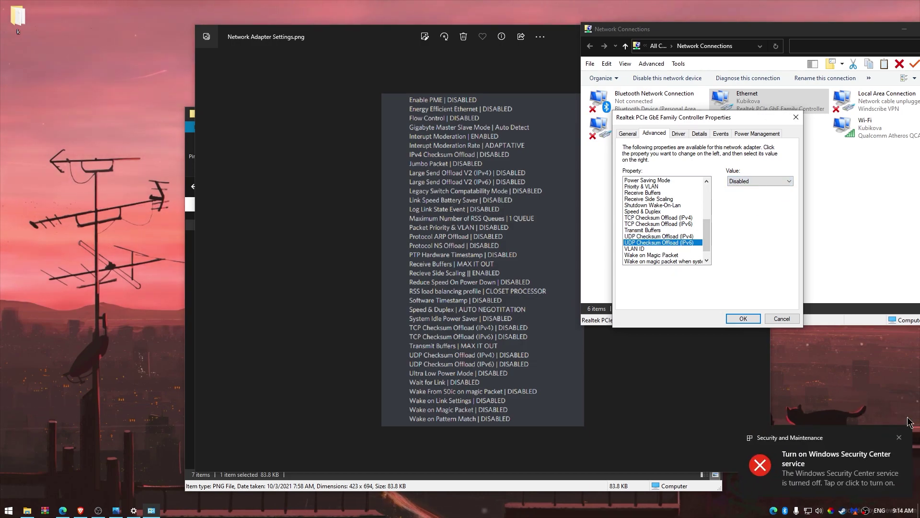
Step: Dismiss the security notification, check the Wake on Magic Packet and Wake on pattern match properties, and apply the adapter configuration
left_click(900, 438)
left_click(651, 255)
scroll(666, 240, "down", 1)
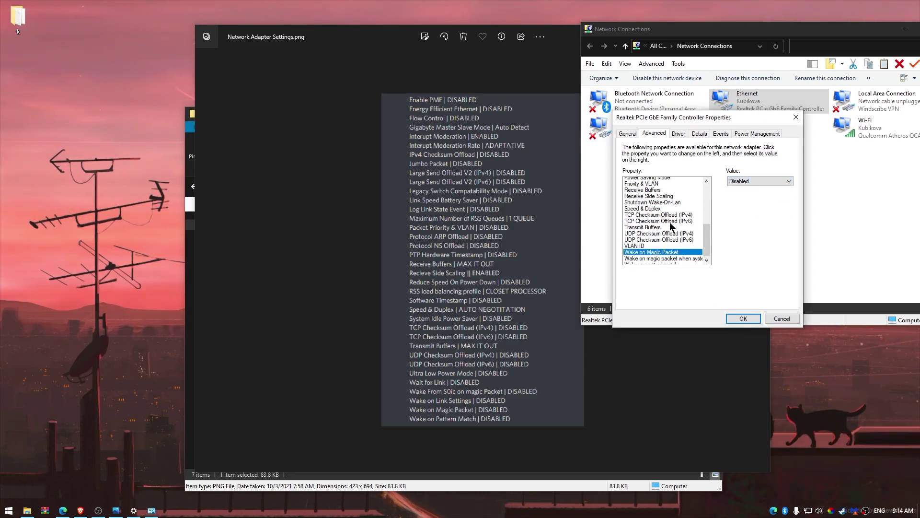
left_click(675, 249)
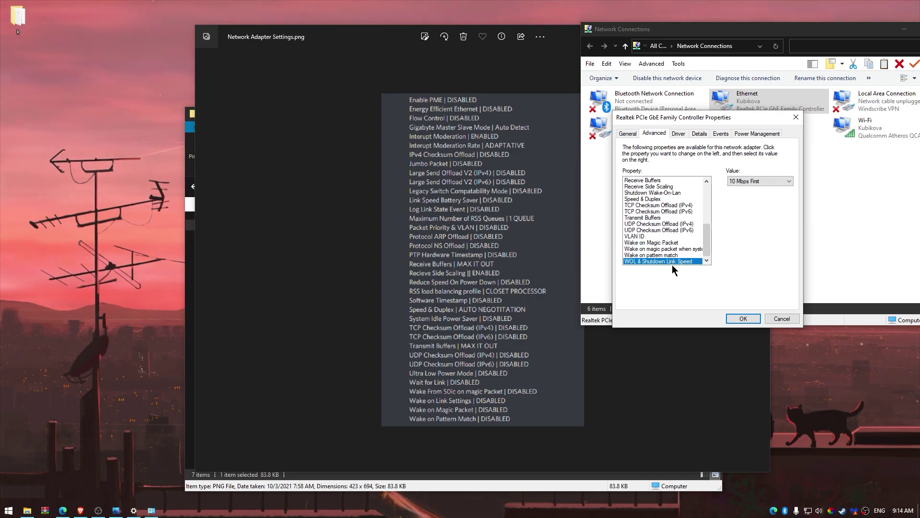
left_click(663, 256)
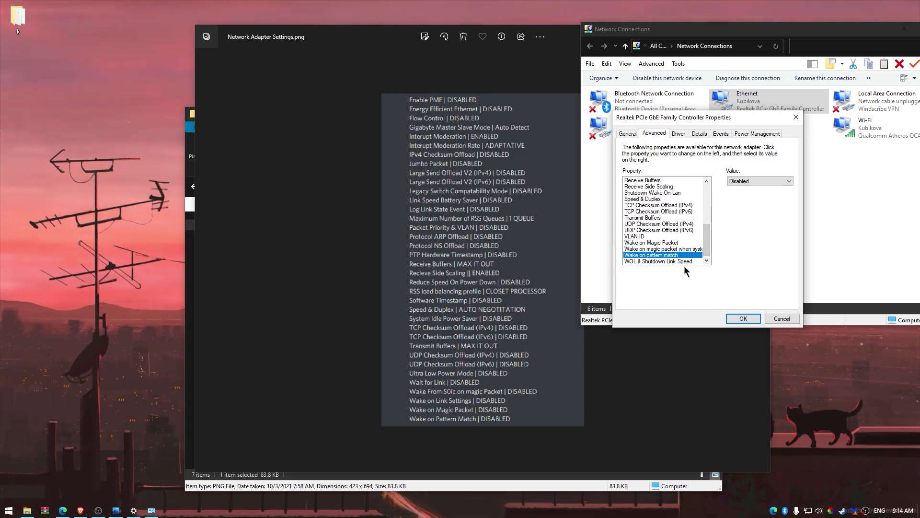
left_click(743, 320)
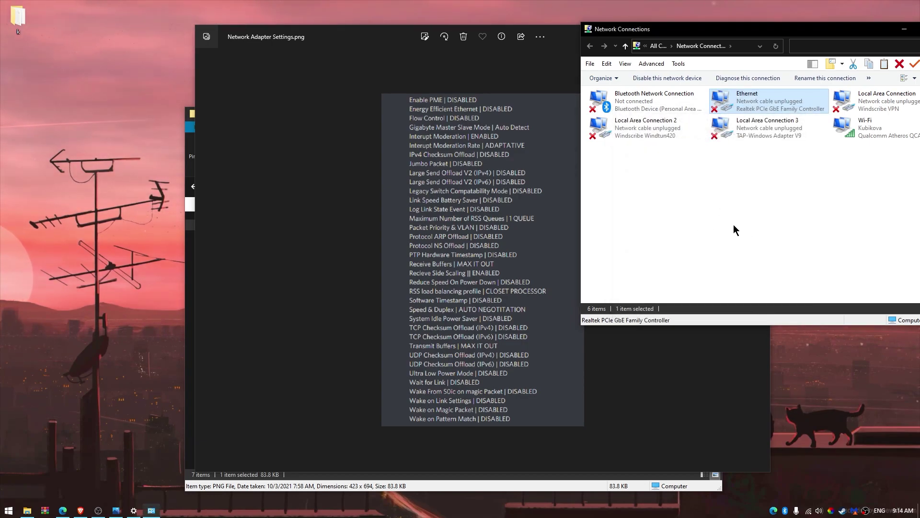
Step: Close the Network Adapter Settings.png reference image and the Network Connections window to return to the Ping reduction folder
key("alt+Tab")
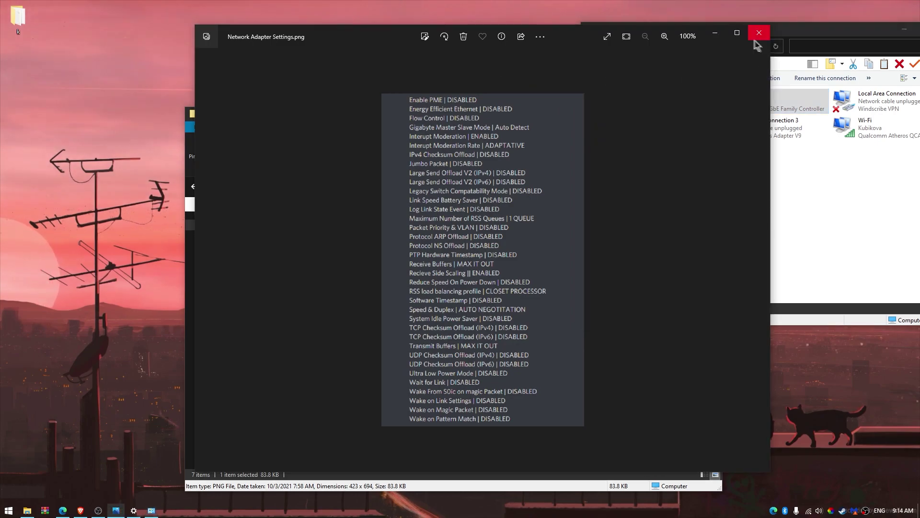
left_click(759, 32)
left_click_drag(783, 32, 512, 36)
left_click(634, 27)
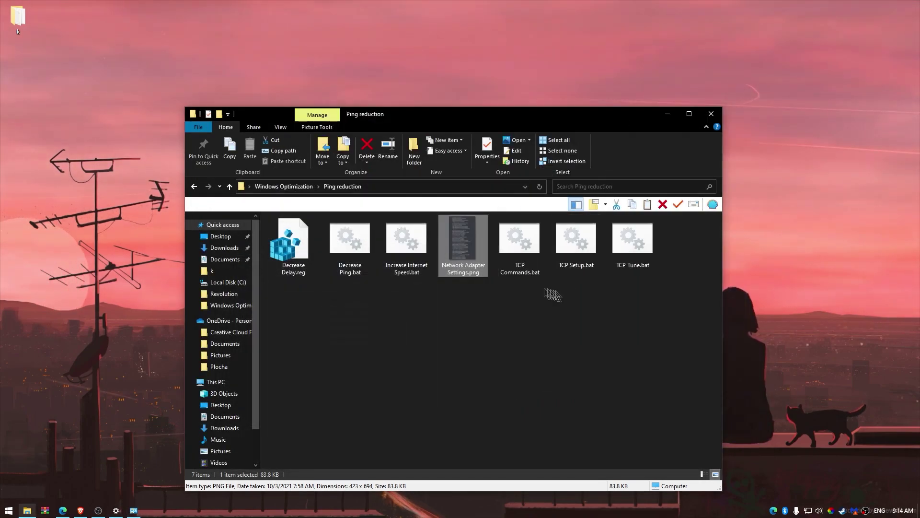
Step: Run TCP Commands.bat, TCP Setup.bat and TCP Tune.bat from the Ping reduction folder
double_click(509, 240)
left_click(571, 247)
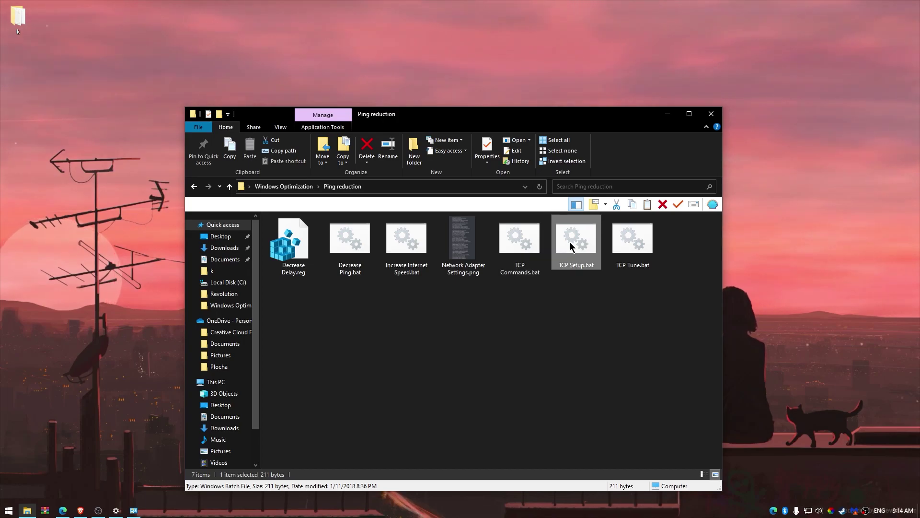
double_click(571, 246)
double_click(632, 247)
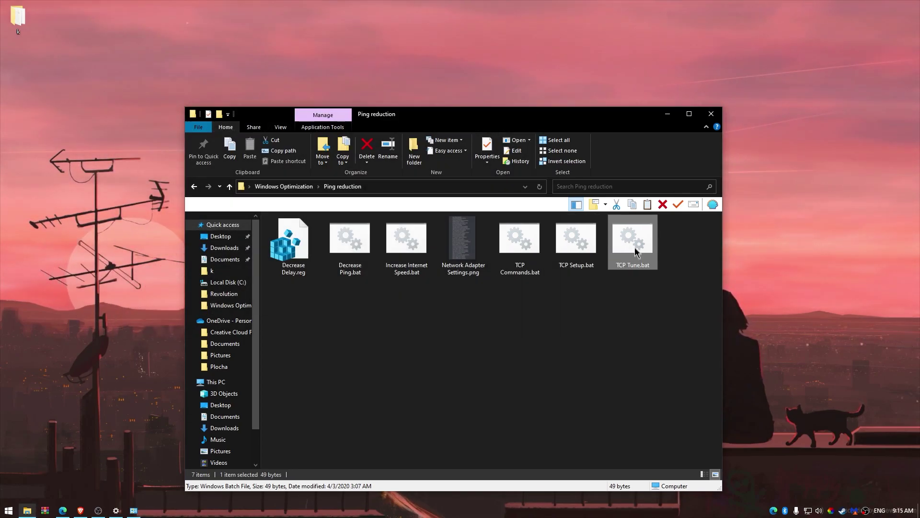
Step: From the PowerPlan folder in Windows Optimization, merge 1)Import_Power_Plan.reg into the registry and refresh the folder view
key("BackSpace")
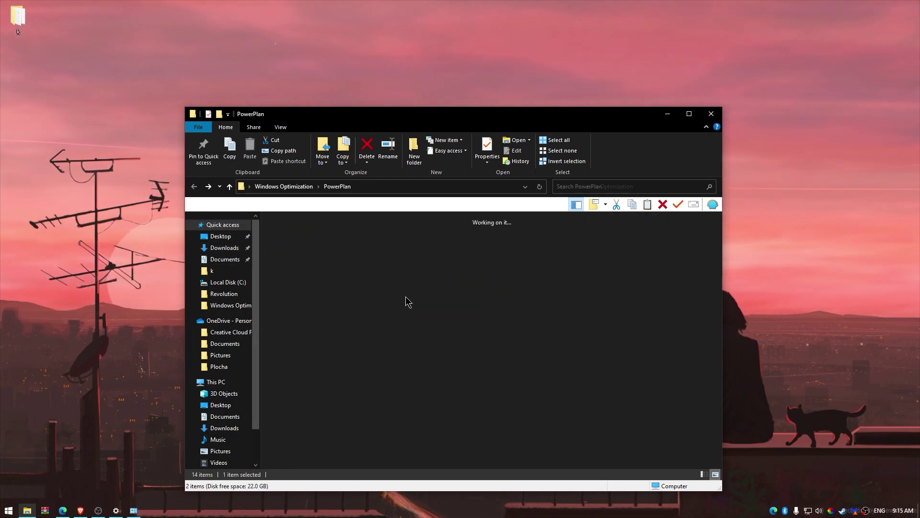
double_click(290, 242)
left_click(535, 271)
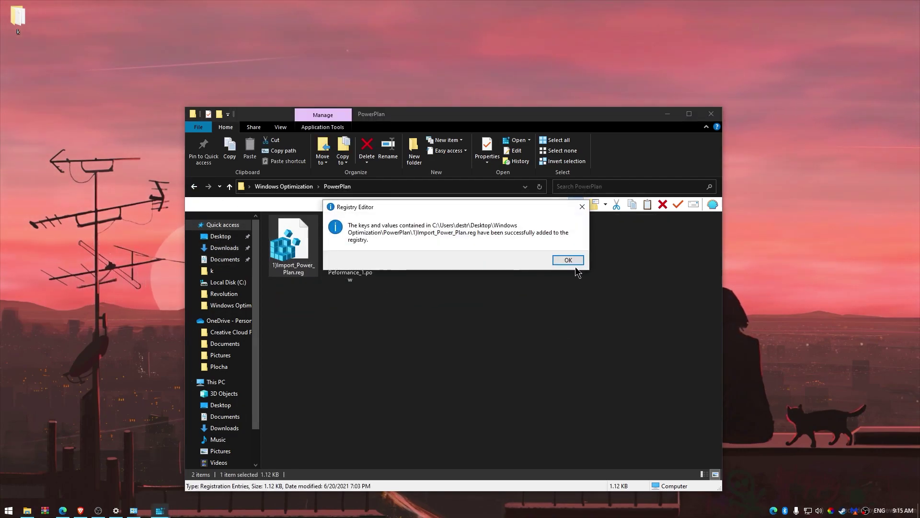
left_click(568, 260)
right_click(447, 277)
left_click(465, 317)
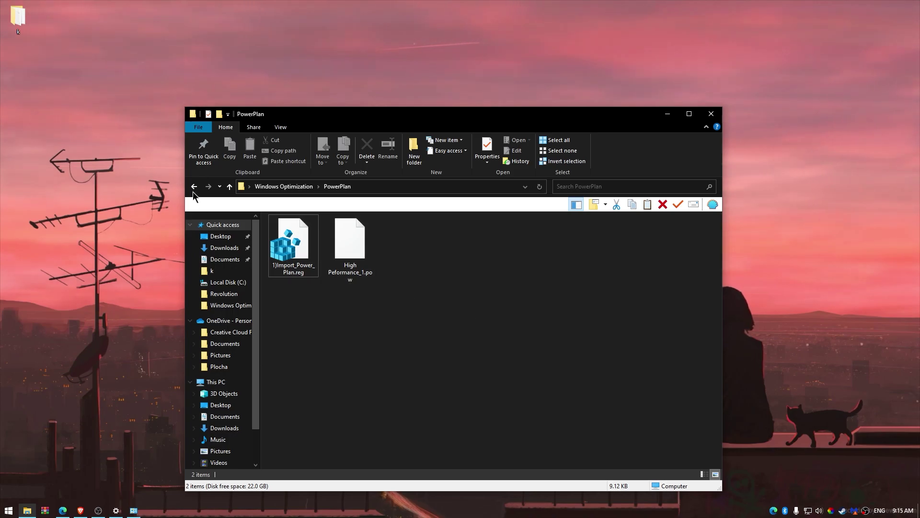
Step: Reopen the PowerPlan folder from Windows Optimization and select the High Peformance_1.pow file
left_click(195, 187)
double_click(408, 299)
left_click(348, 249)
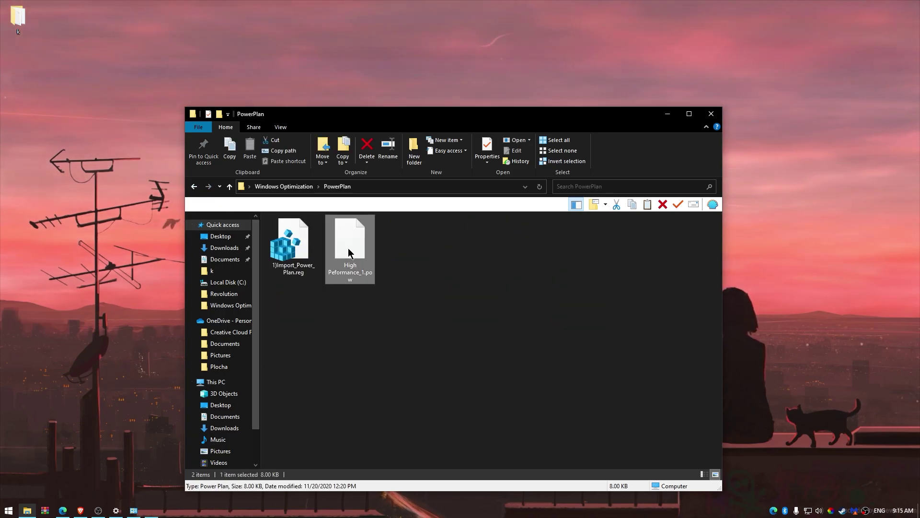
Step: Open Power Options from Control Panel, check the available power plans, and close the window
key("super+r")
type("co")
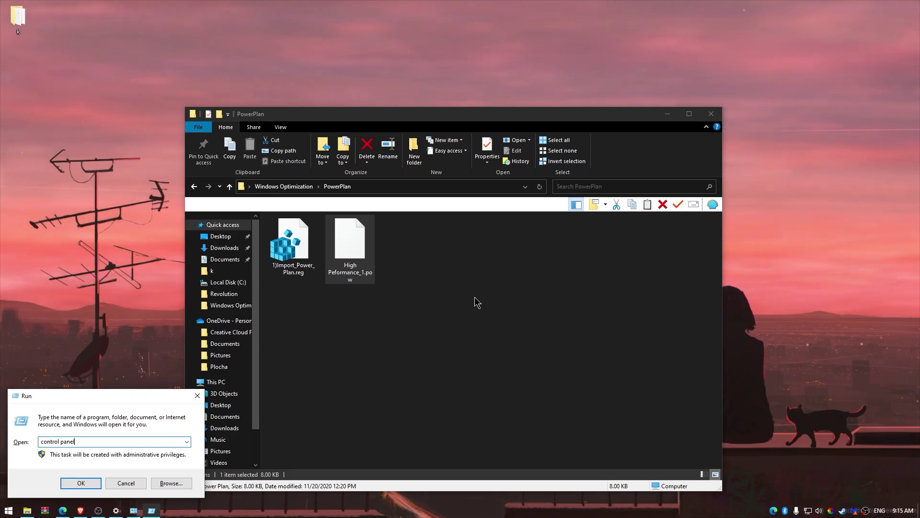
key("Return")
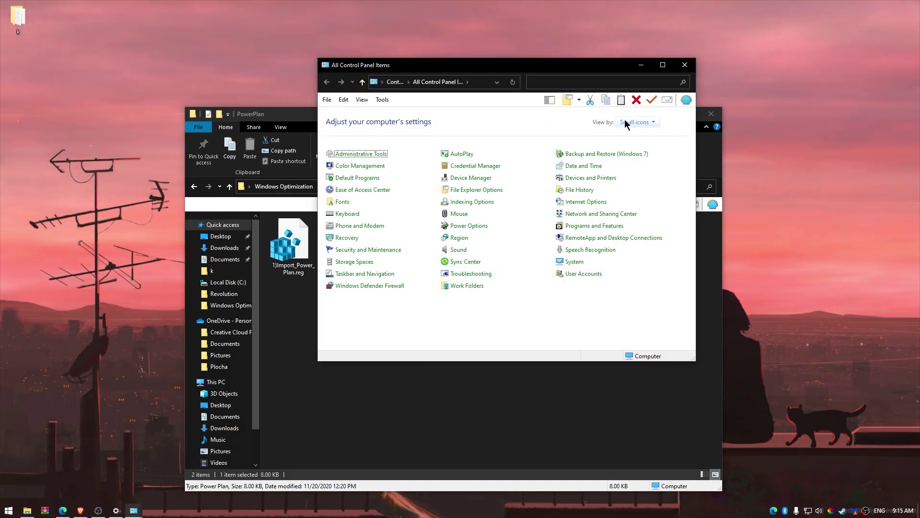
left_click(626, 124)
left_click(641, 156)
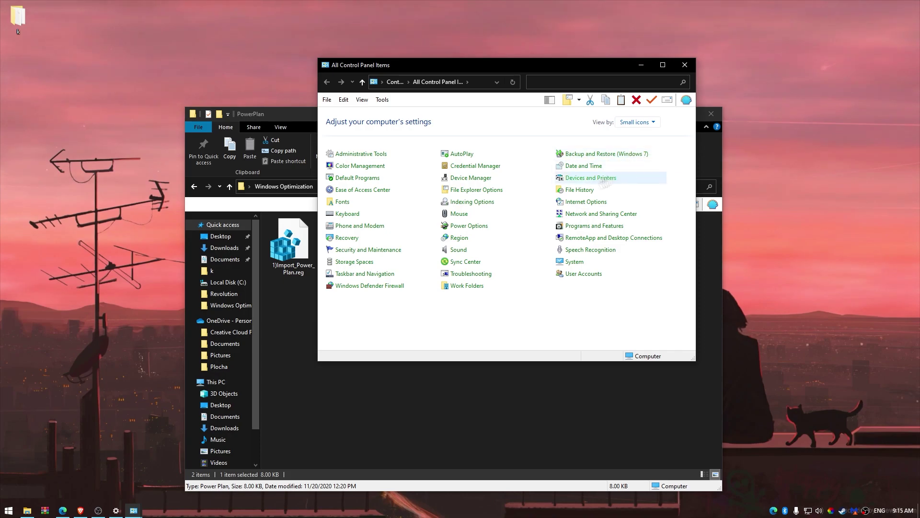
left_click(462, 226)
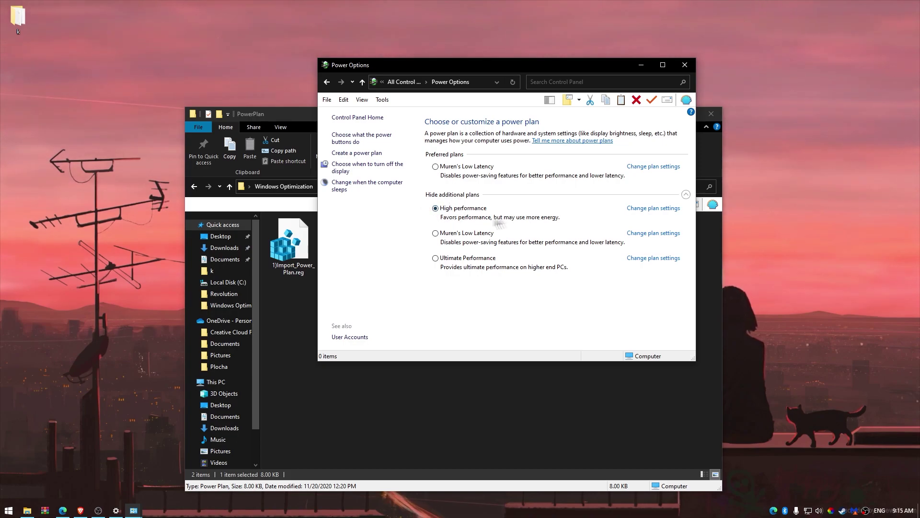
left_click(686, 66)
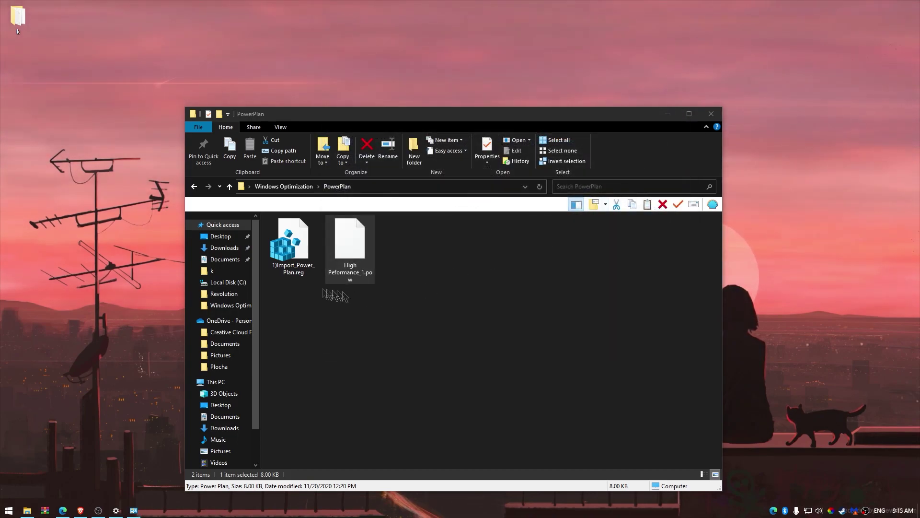
Step: Open the RAM Size Tweaks folder, check the installed memory size in Task Manager, and close Task Manager
left_click(194, 186)
double_click(463, 298)
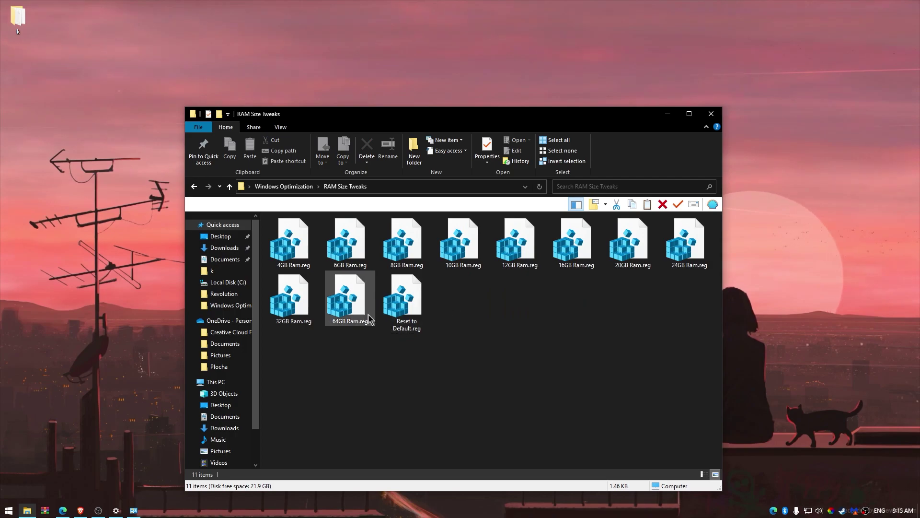
left_click_drag(579, 376, 297, 216)
right_click(485, 509)
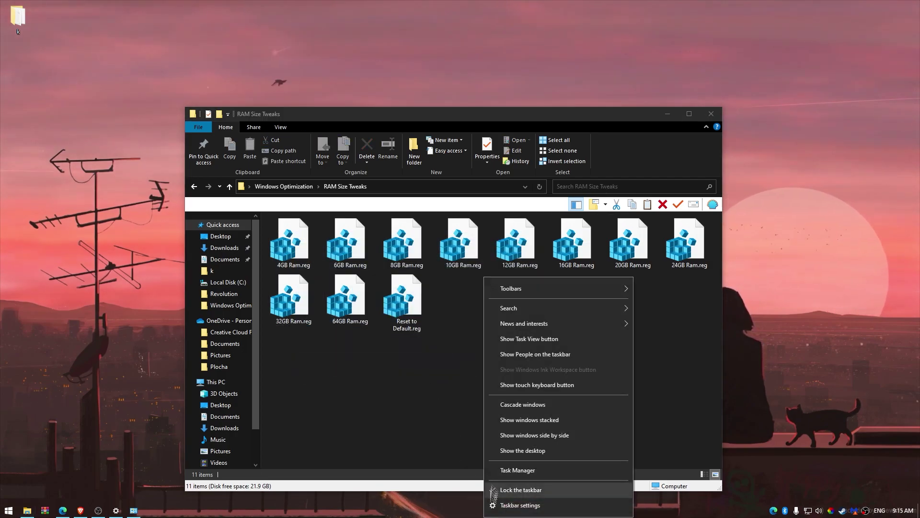
left_click(517, 470)
left_click(537, 143)
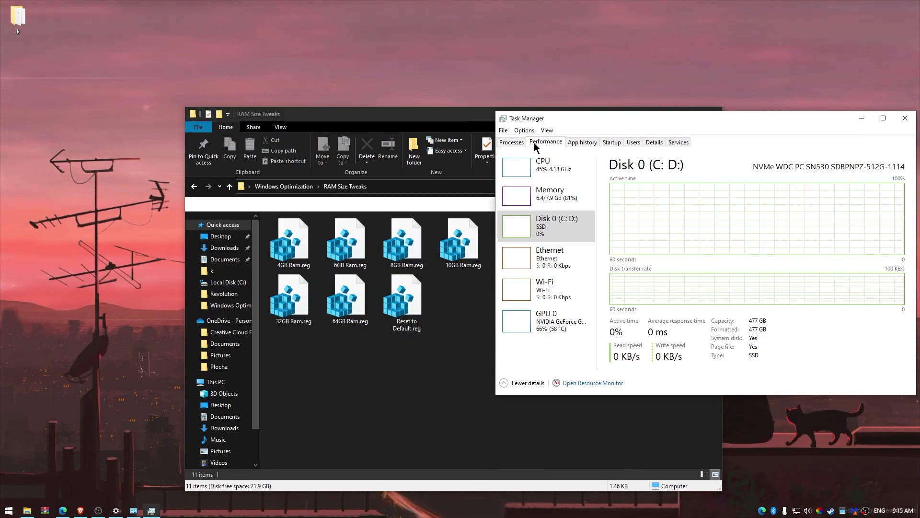
left_click(541, 198)
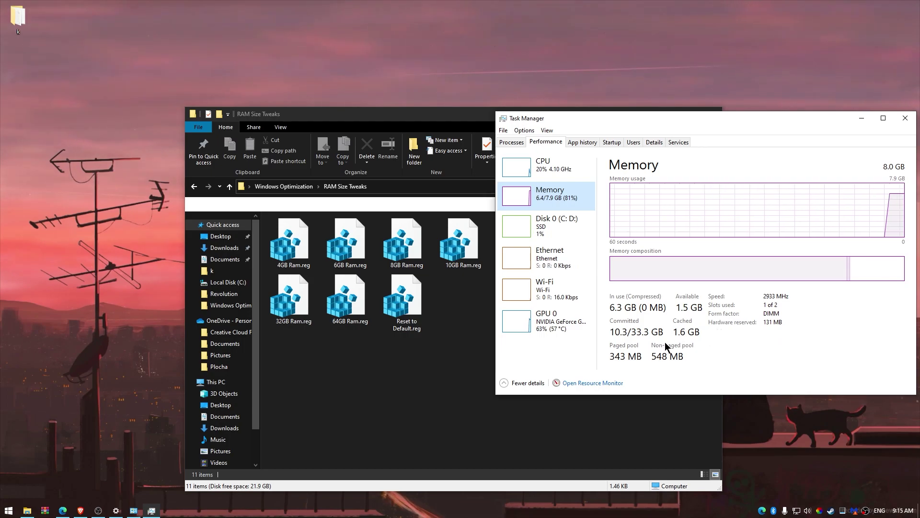
left_click(905, 118)
Step: Merge 8GB Ram.reg into the registry
double_click(403, 242)
left_click(533, 271)
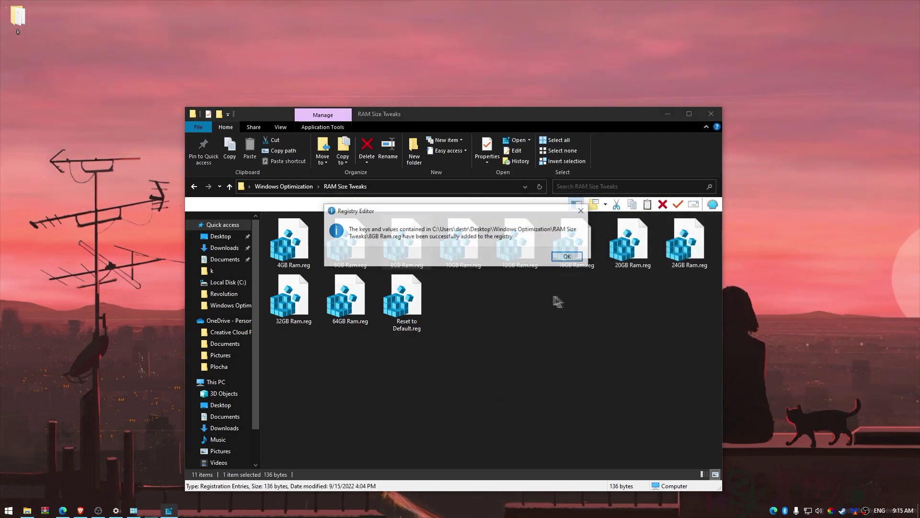
left_click(569, 264)
Step: Install Velocity_Booster.msi from the Velocity Booster folder in Windows Optimization, keeping the default installation folder and the Just me option
left_click(194, 186)
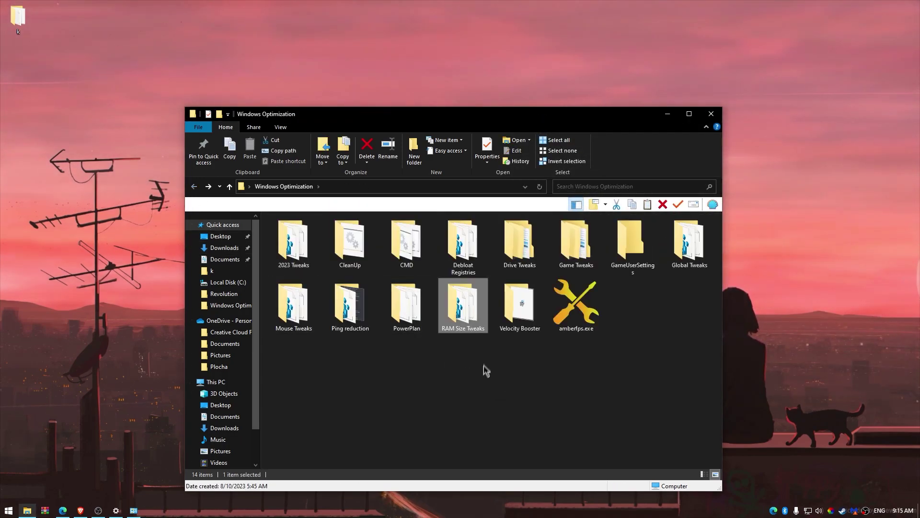
double_click(520, 302)
left_click_drag(383, 330, 358, 303)
double_click(294, 242)
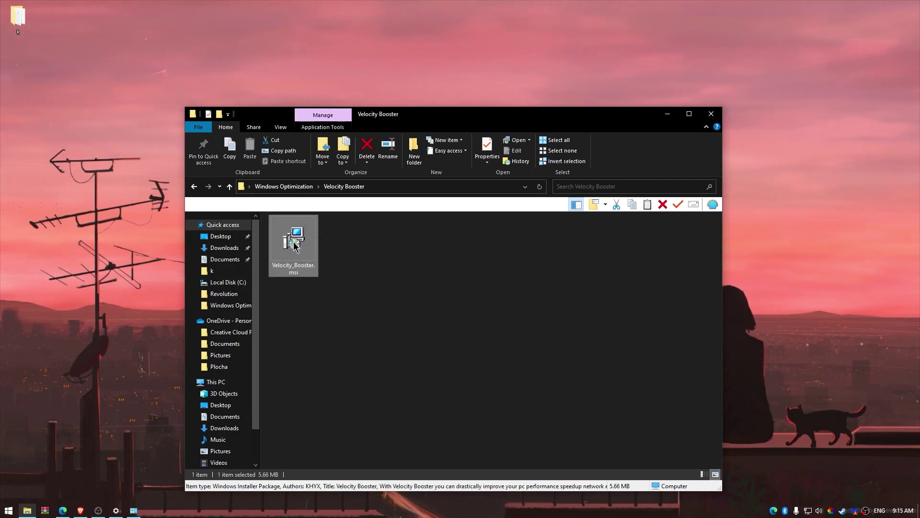
left_click(489, 265)
left_click(507, 338)
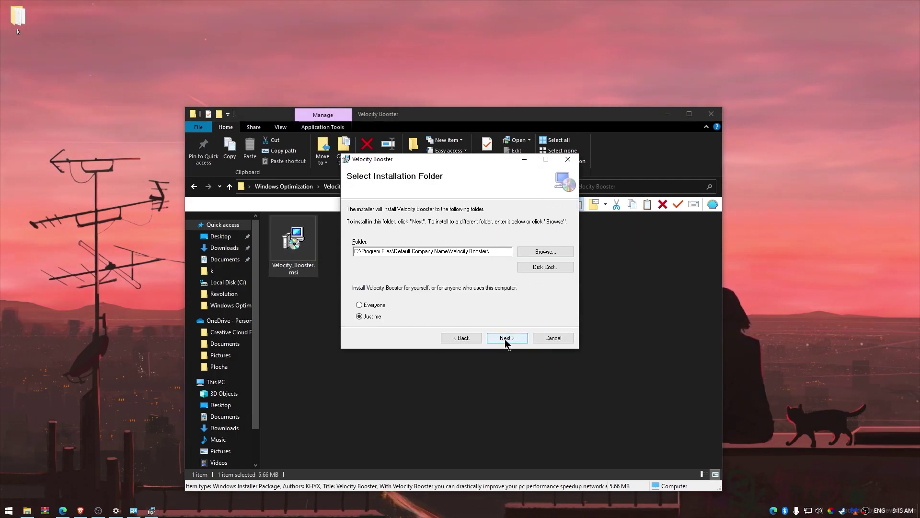
left_click(506, 338)
left_click(507, 338)
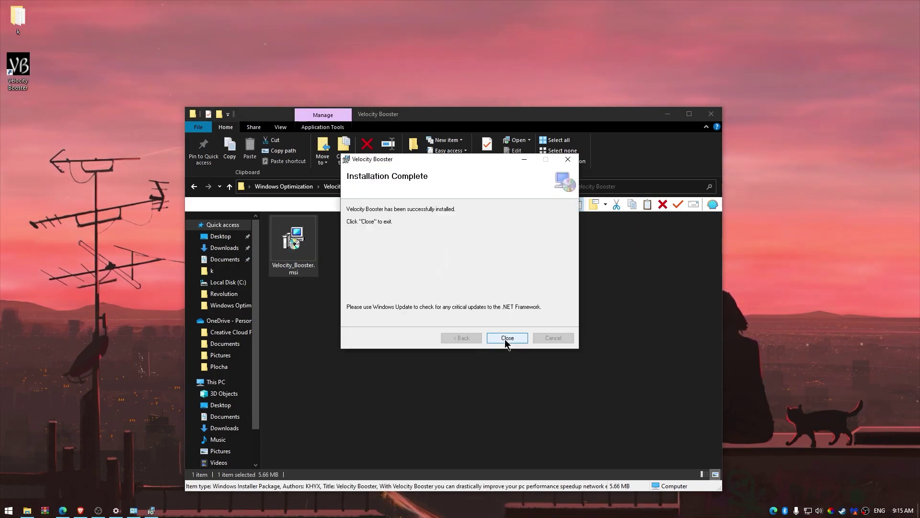
left_click(507, 338)
Step: Minimize the folder window, place the Velocity Booster shortcut above the Windows Optimization folder on the desktop, and launch Velocity Booster
left_click(667, 113)
left_click_drag(19, 76, 420, 271)
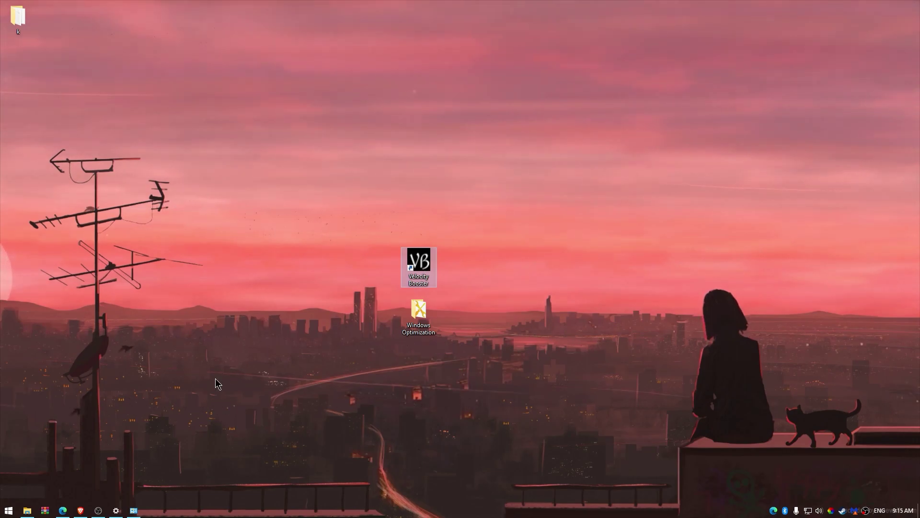
left_click(98, 511)
left_click(98, 511)
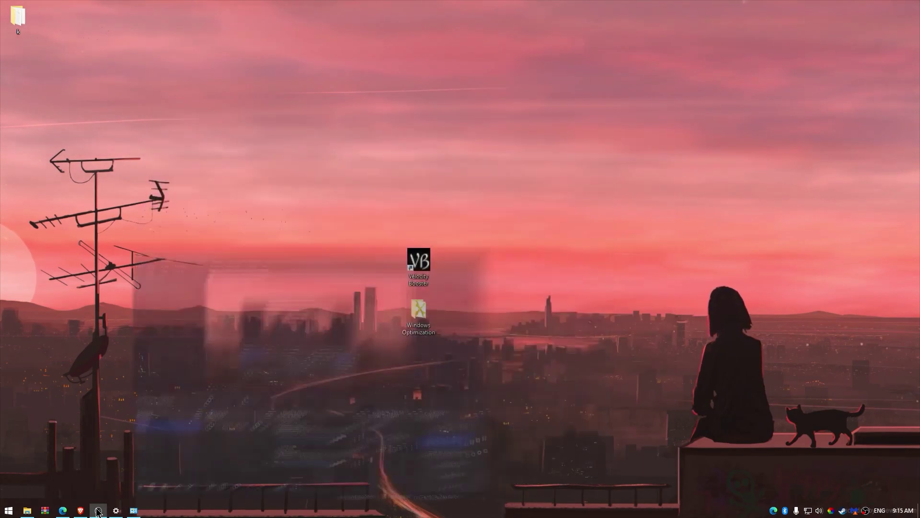
double_click(418, 259)
mouse_move(421, 106)
left_mouse_down()
mouse_move(411, 95)
mouse_move(417, 109)
left_mouse_up()
Step: Disable Gamebar, Game Mode and Fullscreen Optimization, and set the maximum foreground FPS to 500 and background FPS to 35
left_click(358, 131)
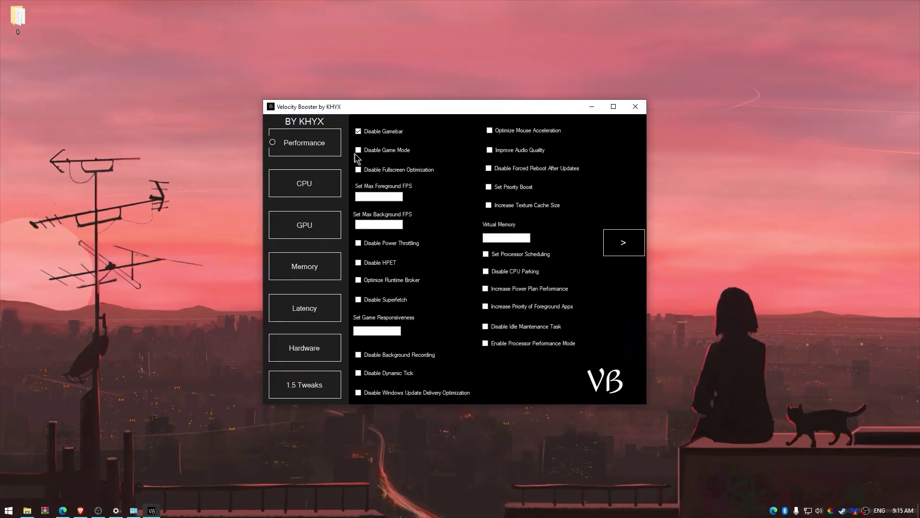
left_click(356, 170)
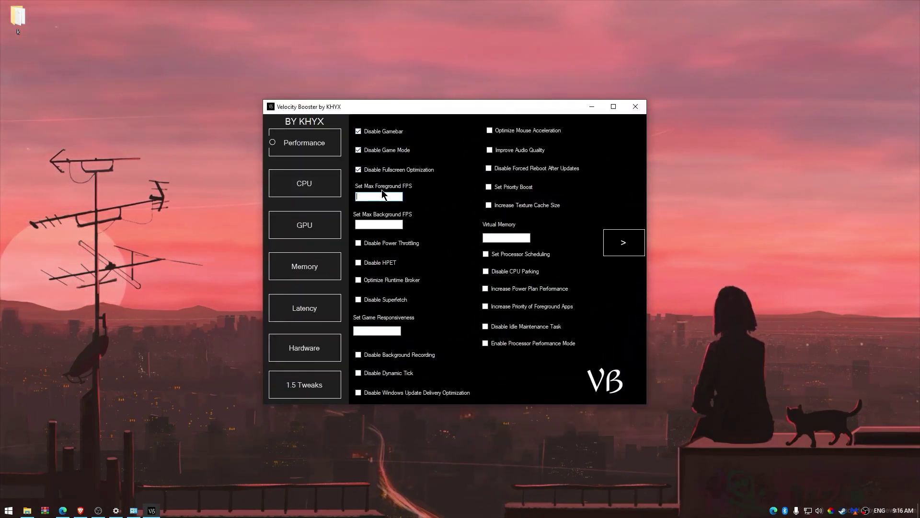
type("500")
left_click(379, 225)
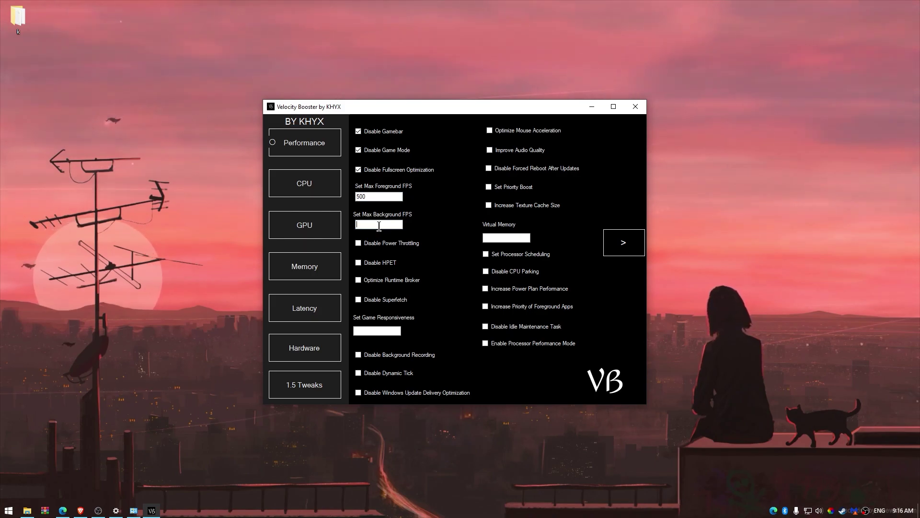
type("35")
Step: Disable Power Throttling, HPET and Superfetch, optimize Runtime Broker, and set Game Responsiveness to 1
left_click(359, 246)
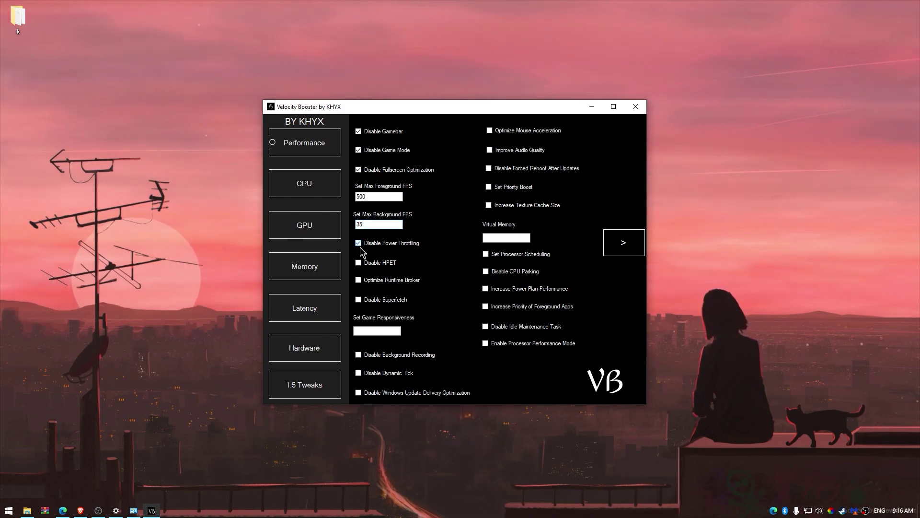
left_click(359, 263)
left_click(358, 280)
left_click(359, 300)
left_click(363, 331)
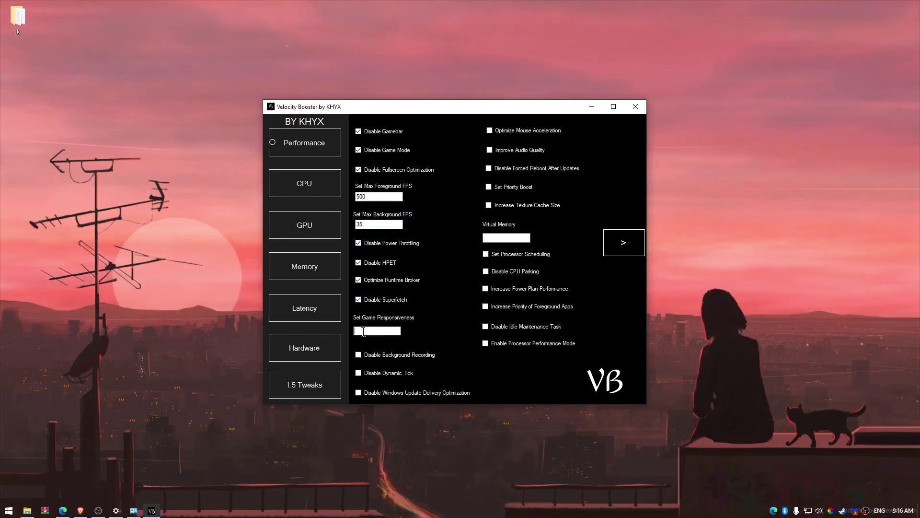
type("1")
Step: Disable Background Recording, Dynamic Tick and Windows Update Delivery Optimization
left_click(358, 355)
left_click(358, 373)
left_click(358, 393)
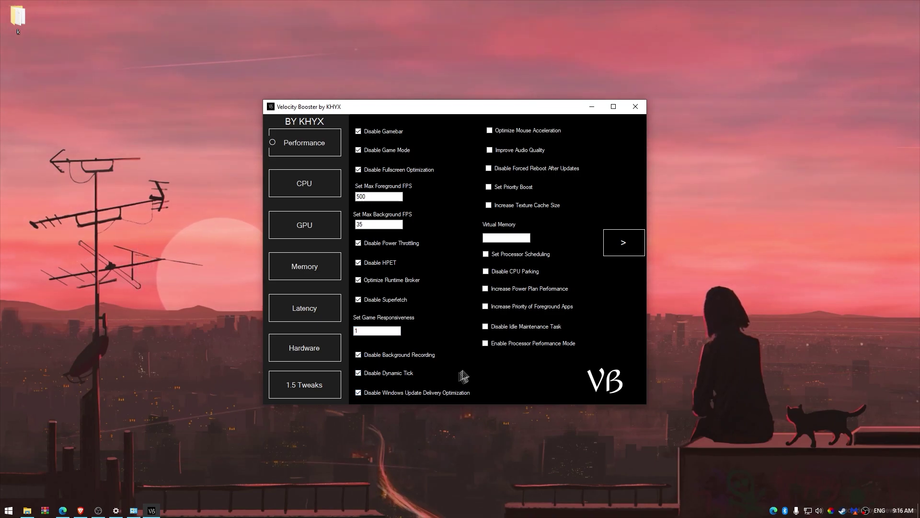
Step: Enable processor performance mode, foreground app priority, increased power plan performance and processor scheduling, and disable the idle maintenance task and CPU parking
left_click(486, 343)
left_click(486, 327)
left_click(485, 306)
left_click(485, 289)
left_click(486, 271)
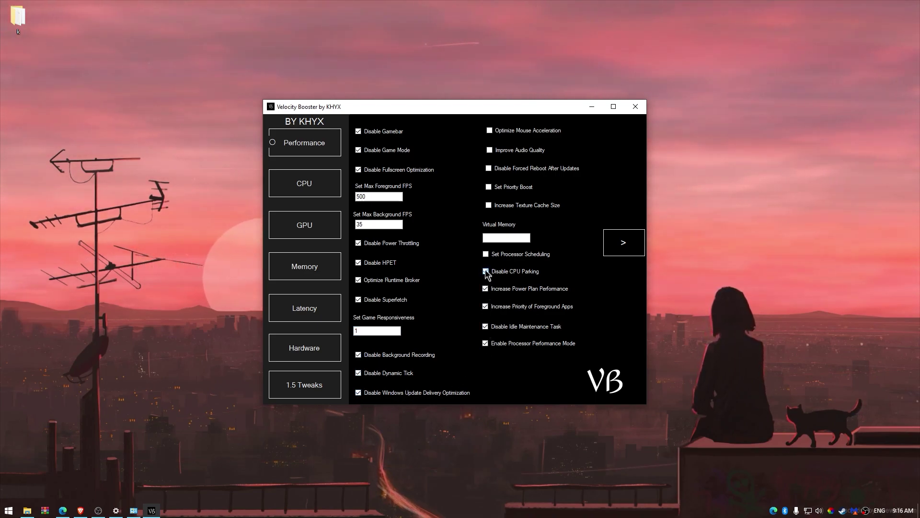
left_click(486, 254)
Step: Set Virtual Memory to 16000 and enable Set Priority Boost, Disable Forced Reboot After Updates and Improve Audio Quality
left_click(494, 238)
type("8")
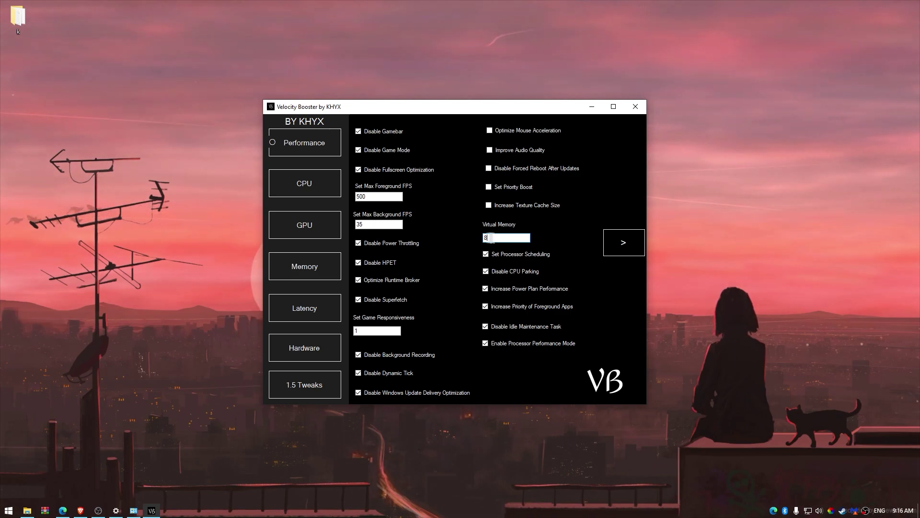
left_click_drag(494, 238, 477, 246)
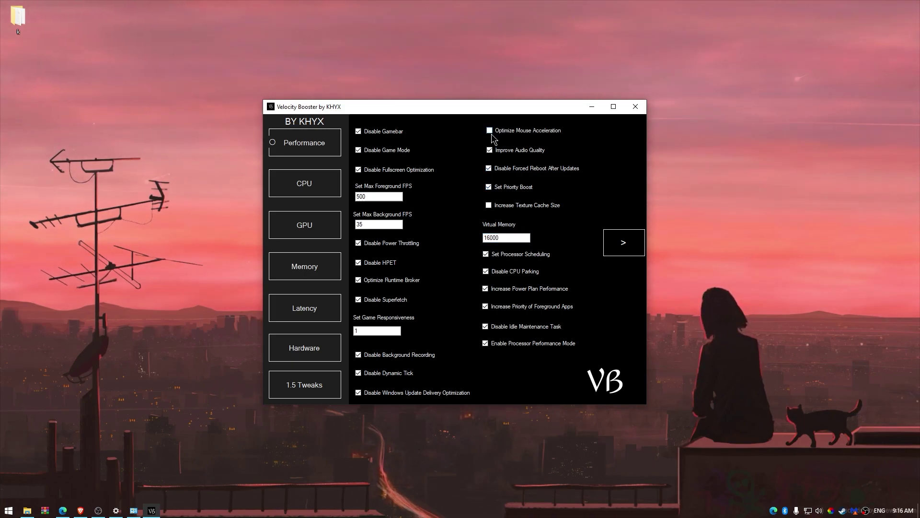
Step: On the second Performance page, enable all first-column tweaks from Disable Compatibility Assistant through Increase Logon Cache timeout
left_click(623, 242)
left_click(366, 124)
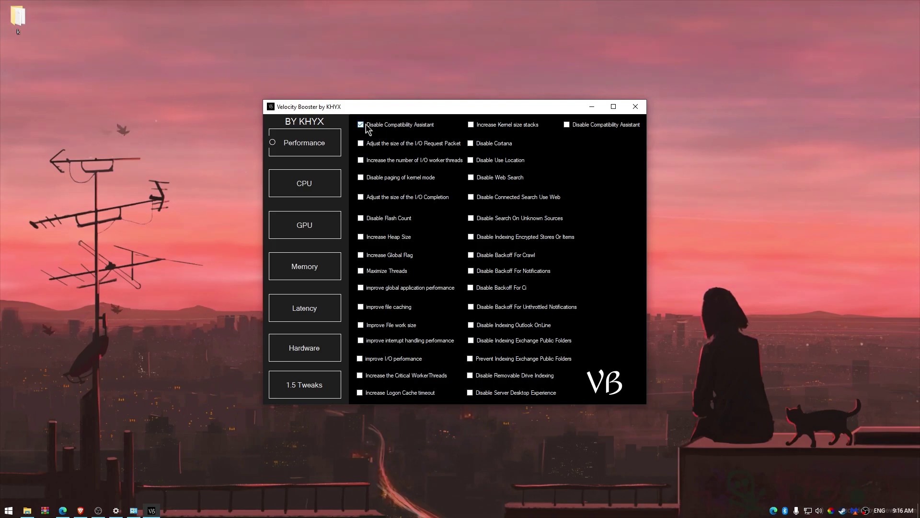
left_click(360, 179)
left_click(361, 197)
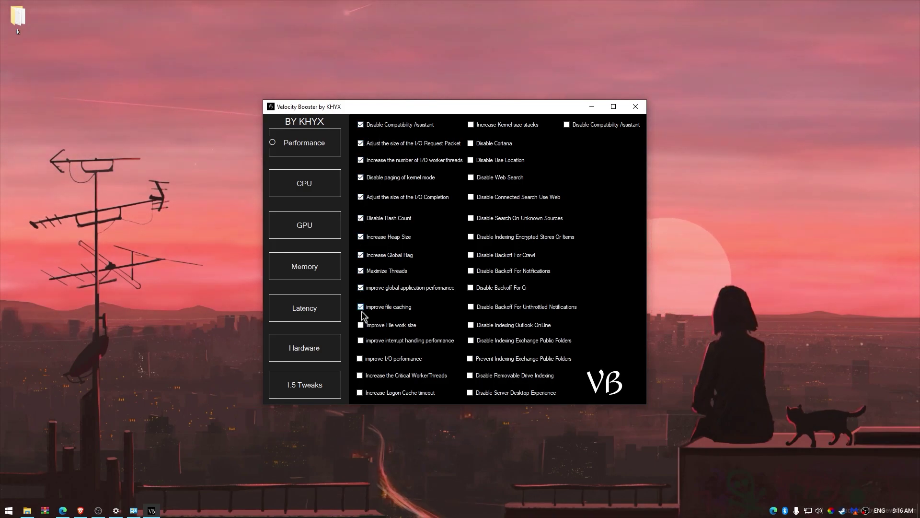
left_click(359, 359)
left_click(359, 375)
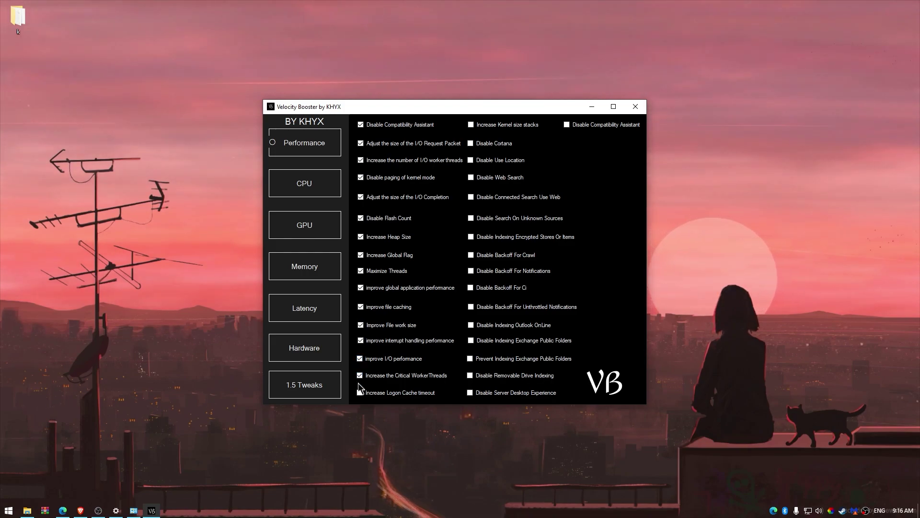
left_click(359, 392)
Step: Enable the second-column tweaks from Disable Server Desktop Experience up to Disable Backoff For Notifications
left_click(470, 393)
left_click(469, 376)
left_click(470, 359)
left_click(471, 340)
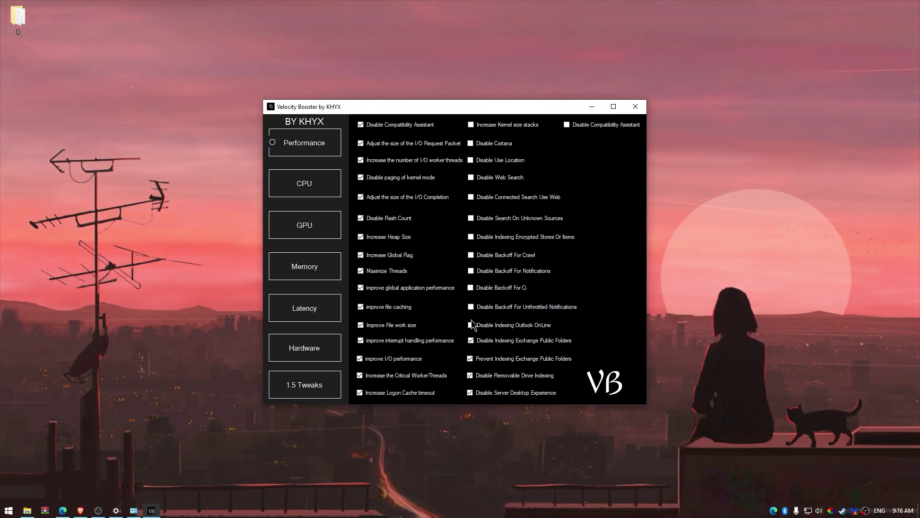
left_click(471, 326)
left_click(471, 307)
left_click(471, 288)
left_click(470, 270)
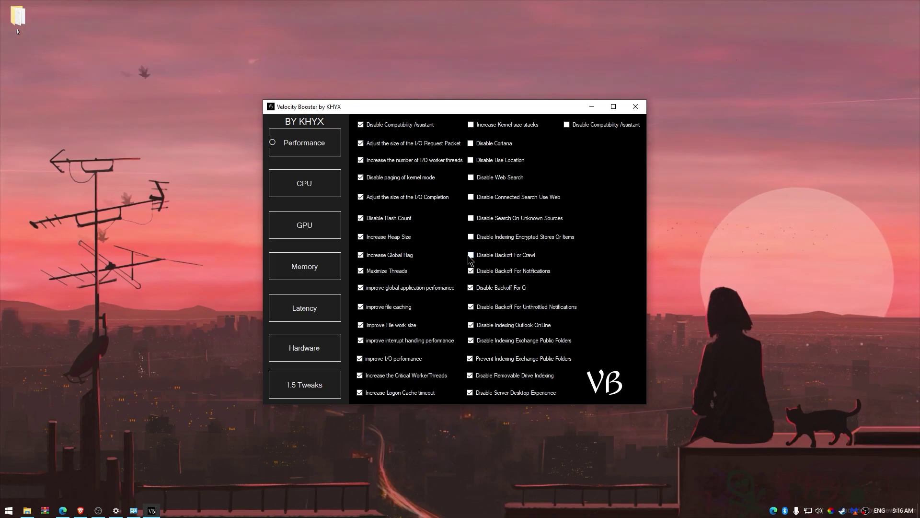
Step: Enable the second-column tweaks from Disable Backoff For Crawl up to Increase Kernel size stacks, plus the remaining Disable Compatibility Assistant option
left_click(471, 255)
left_click(471, 237)
left_click(471, 218)
left_click(470, 197)
left_click(471, 178)
left_click(470, 160)
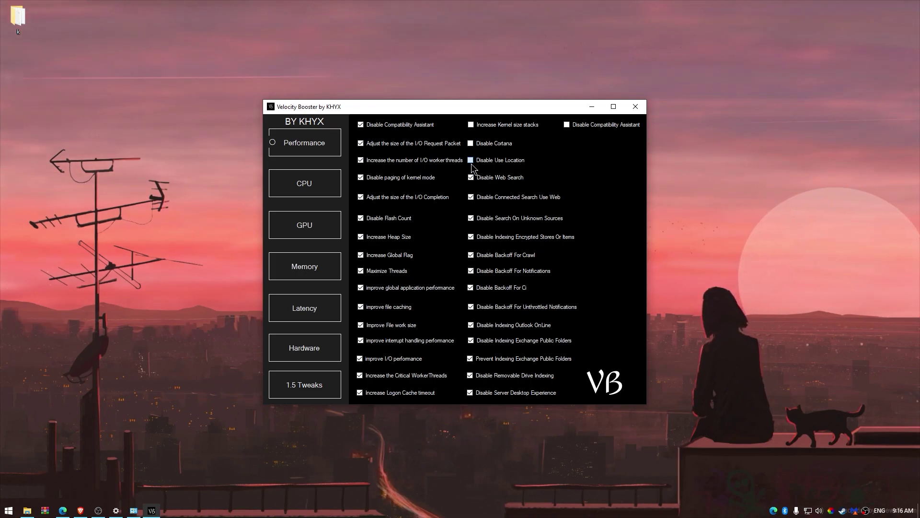
left_click(471, 143)
left_click(470, 125)
left_click(567, 125)
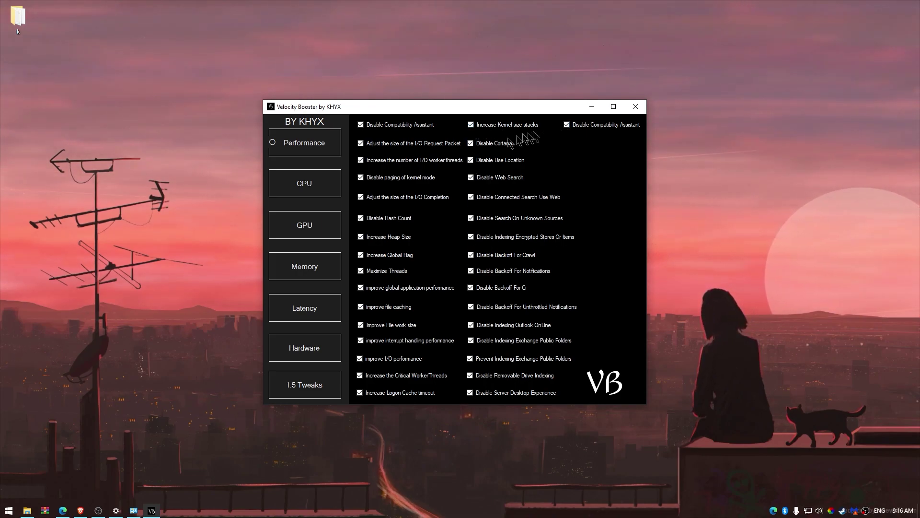
Step: On the CPU page, enable the first-column tweaks from Improve Cpu Priority through Increase Thread Dcheduling Granularity
left_click(312, 185)
left_click(361, 133)
left_click(361, 150)
left_click(361, 167)
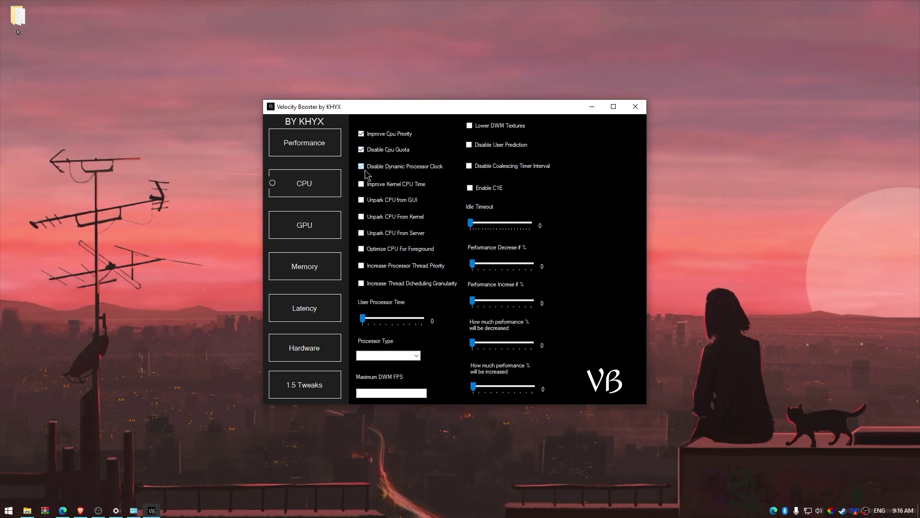
left_click(361, 184)
left_click(361, 200)
left_click(361, 216)
left_click(361, 233)
left_click(361, 248)
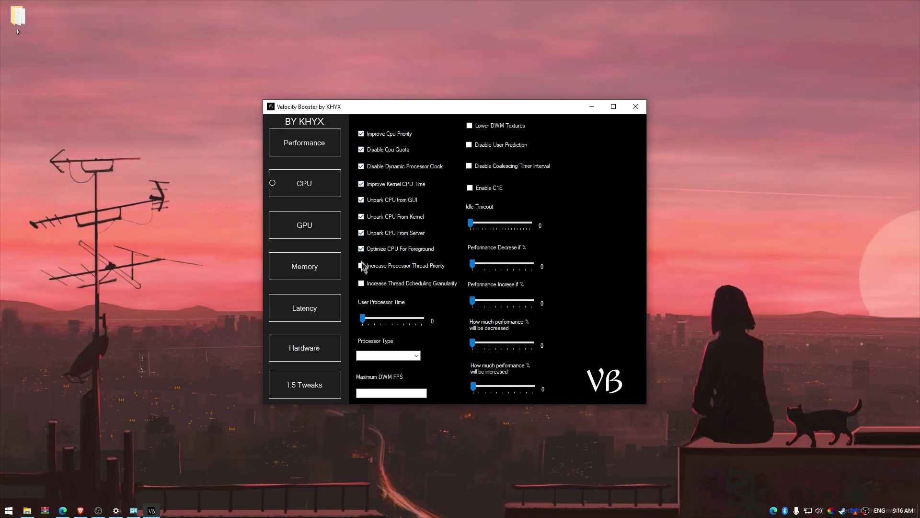
left_click(361, 266)
left_click(361, 283)
Step: Set User Processor Time to 5000, Processor Type to AMD64 and Maximum DWM FPS to 0, and enable Lower DWM Textures through Enable C1E
left_click_drag(363, 318, 408, 323)
left_click(416, 355)
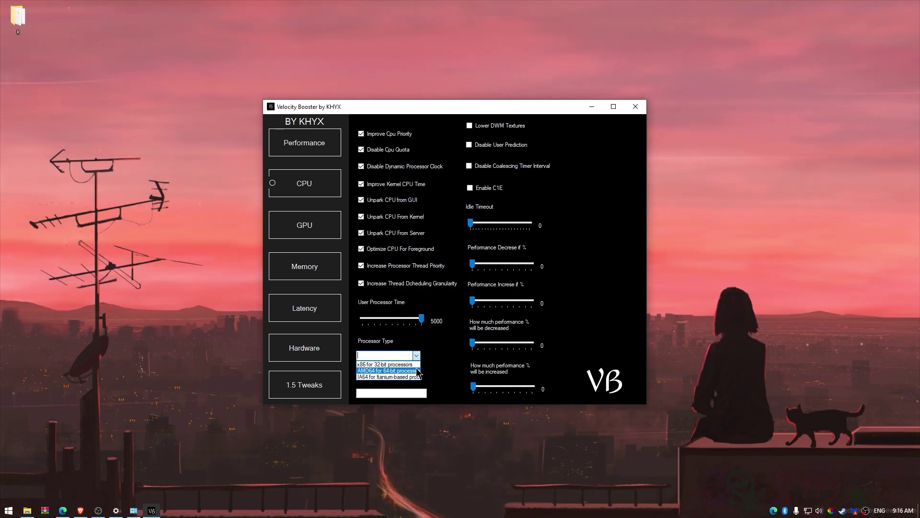
left_click(416, 369)
left_click(416, 355)
left_click(389, 376)
left_click(413, 392)
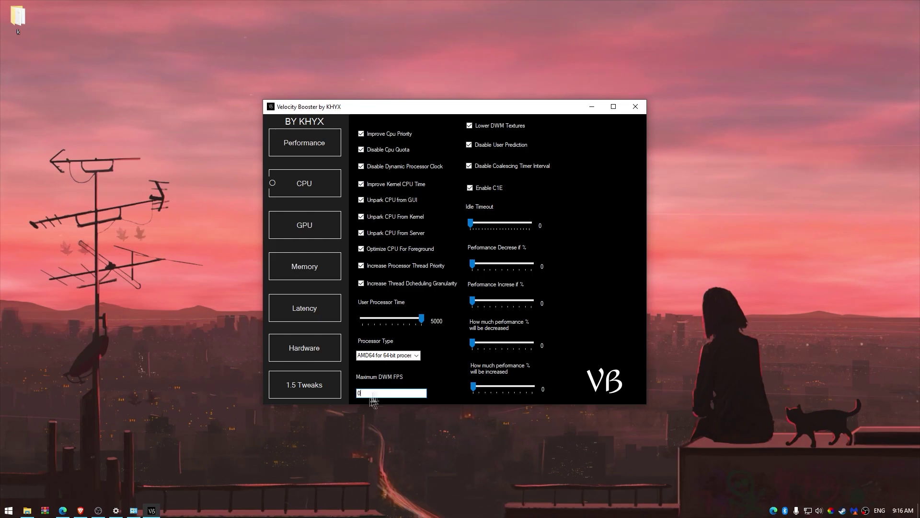
Step: Set Idle Timeout to 10000, the performance decrease and increase thresholds to 100 and 1, and the decrease and increase amounts to 1 and 100
left_click_drag(471, 225, 538, 233)
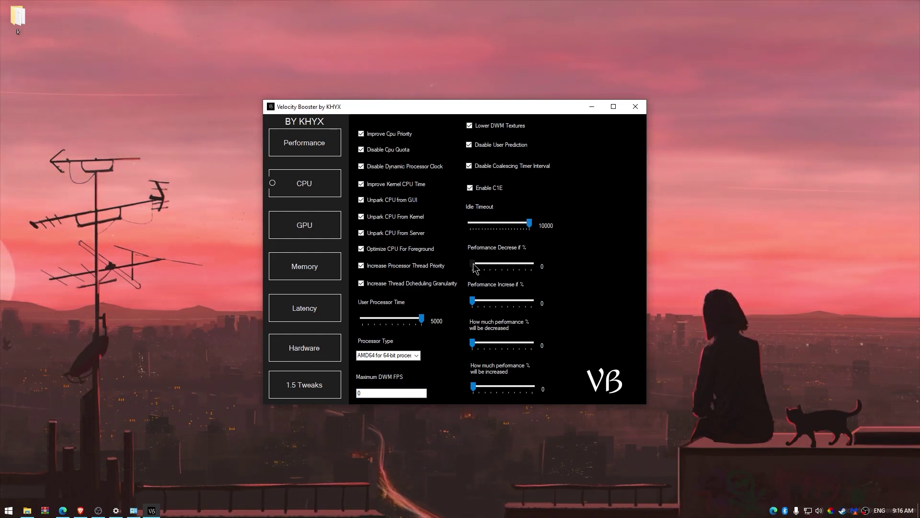
left_click_drag(472, 265, 531, 265)
left_click(474, 303)
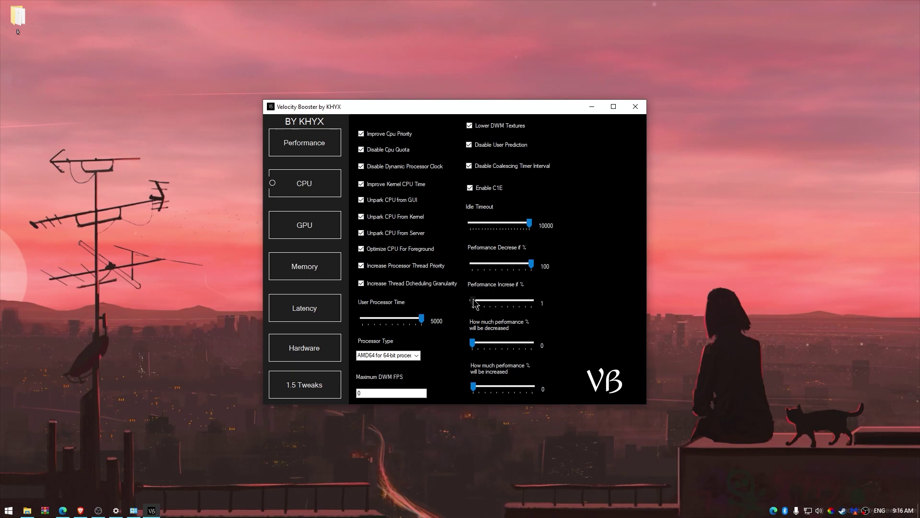
left_click(475, 342)
left_click(469, 389)
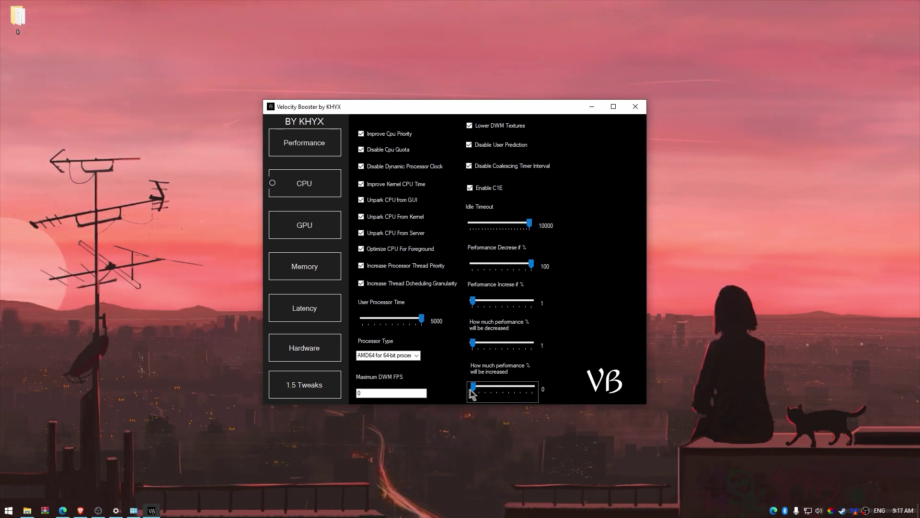
left_click_drag(486, 397, 559, 393)
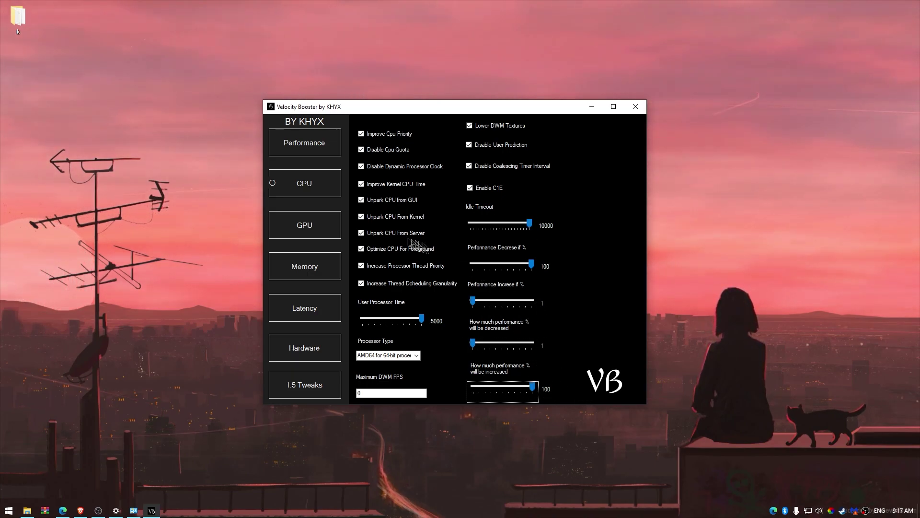
Step: On the GPU page, enable the general tweaks from Increase GPU TDR Delay through Enable Auto Switch
left_click(305, 224)
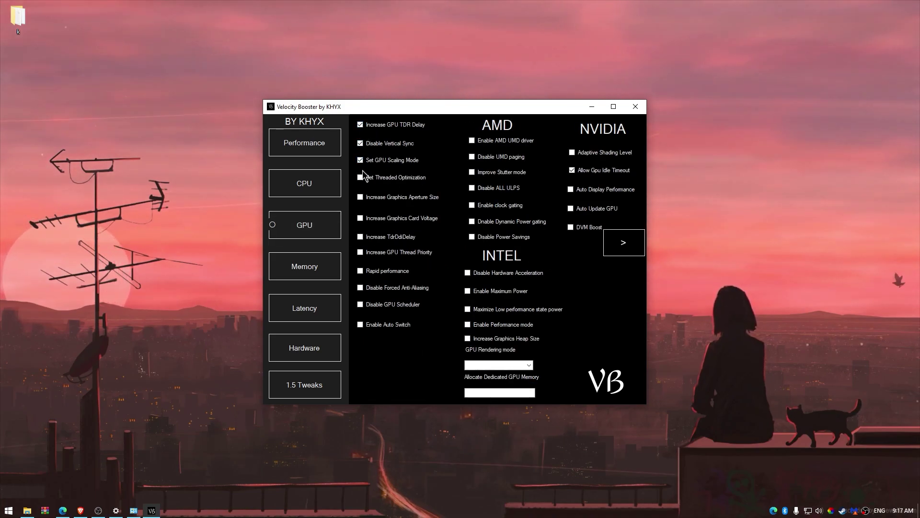
left_click(361, 177)
left_click(361, 197)
left_click(361, 218)
left_click(361, 237)
left_click(360, 252)
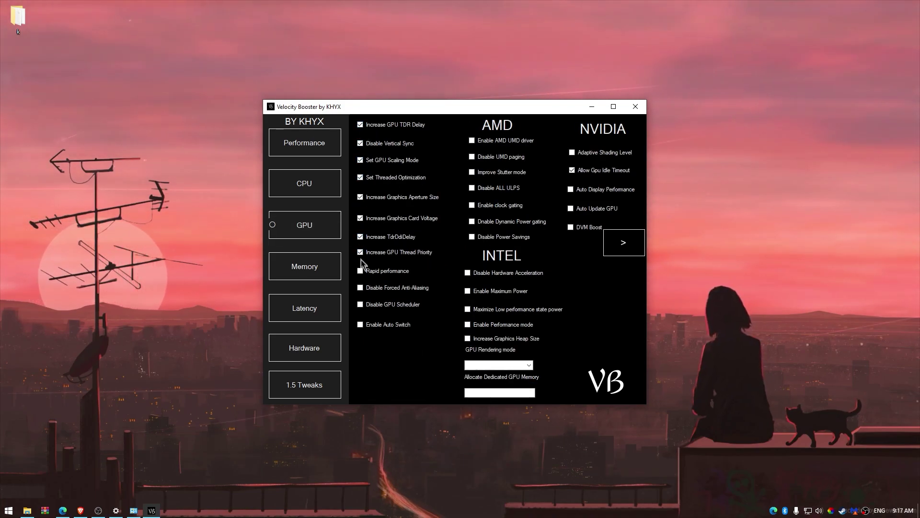
left_click(361, 271)
left_click(360, 287)
left_click(361, 304)
left_click(360, 325)
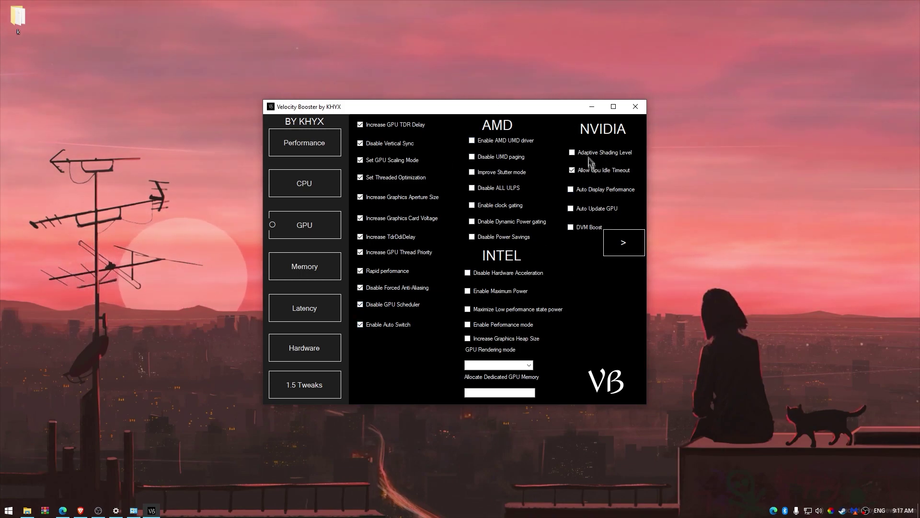
Step: For NVIDIA, turn off Allow Gpu Idle Timeout and enable Adaptive Shading Level, Auto Display Performance and Auto Update GPU
left_click(572, 171)
left_click(571, 190)
left_click(572, 152)
left_click(571, 209)
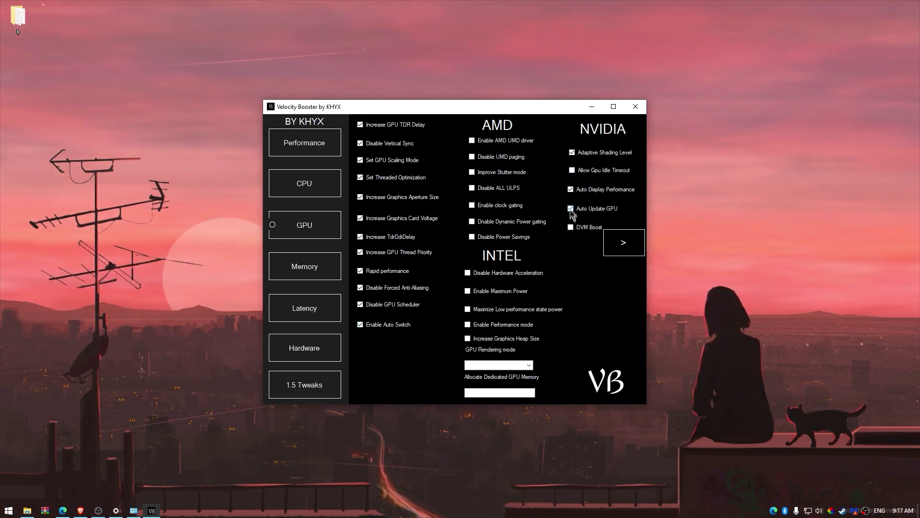
Step: On the second GPU page, enable the NVIDIA tweaks from Increase the maximum GPU memory timeout through Enable maximum performance mode
left_click(622, 244)
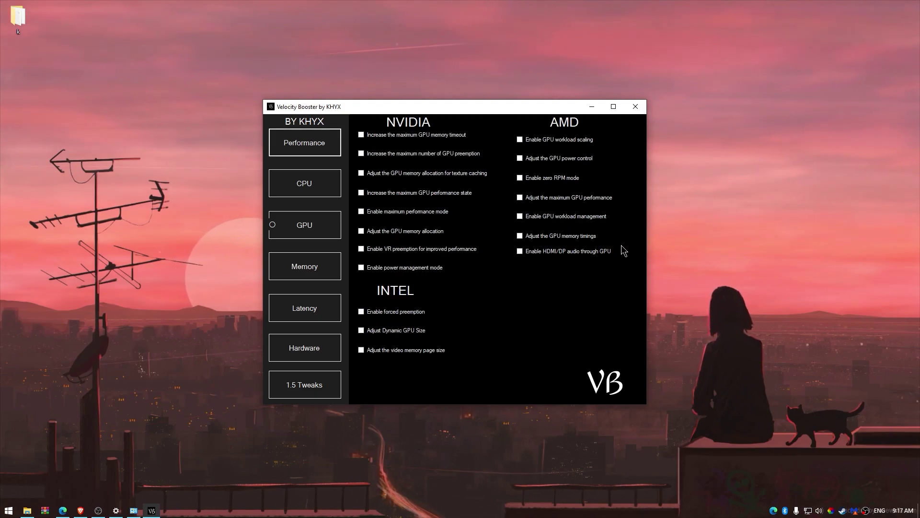
left_click(362, 135)
left_click(362, 153)
left_click(362, 173)
left_click(362, 192)
left_click(362, 212)
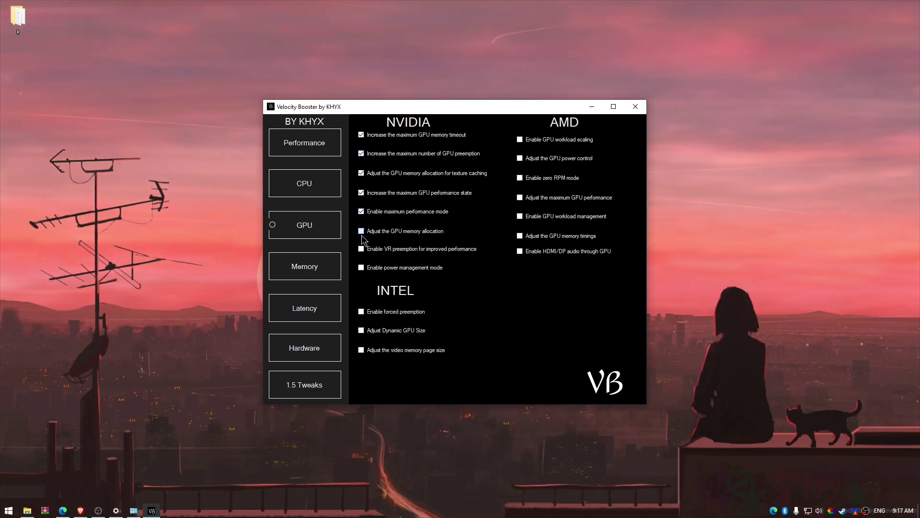
Step: On the Memory page, enable the first-column tweaks from Enable Large System Cache through System Cache Limit
left_click(298, 273)
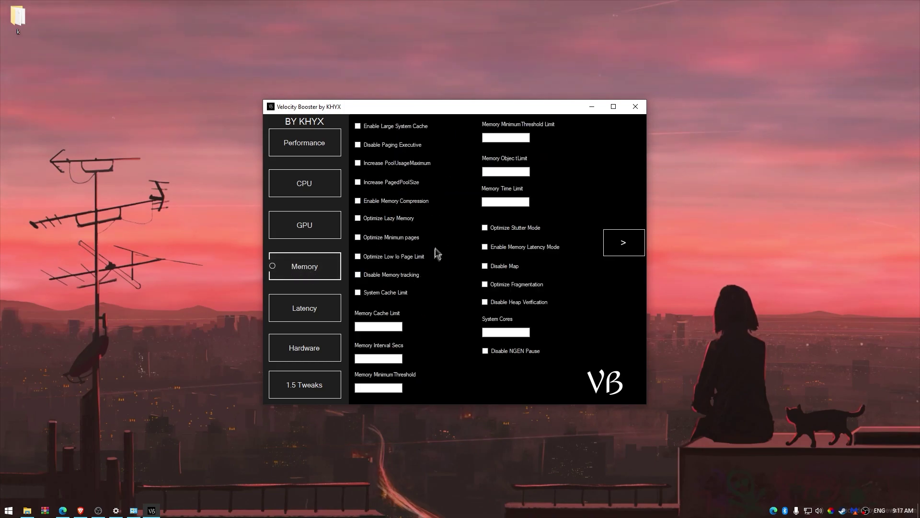
left_click(360, 163)
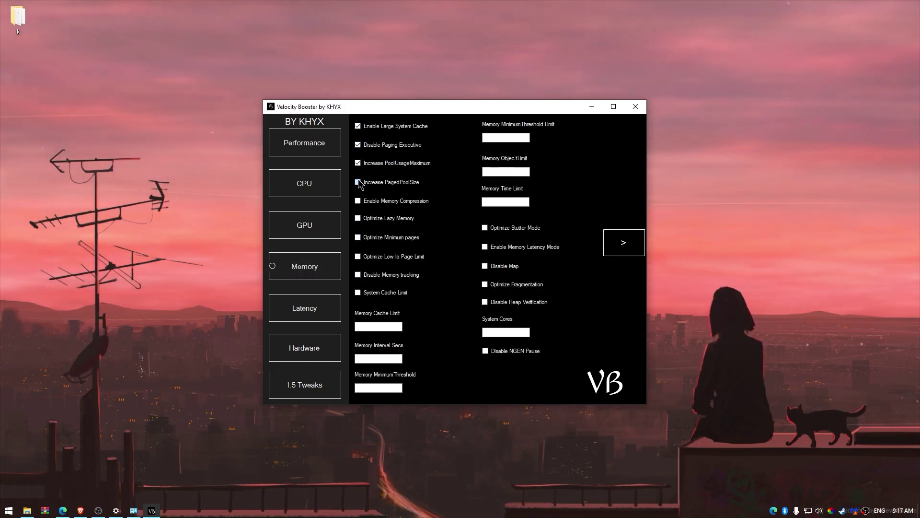
left_click(359, 182)
left_click(358, 201)
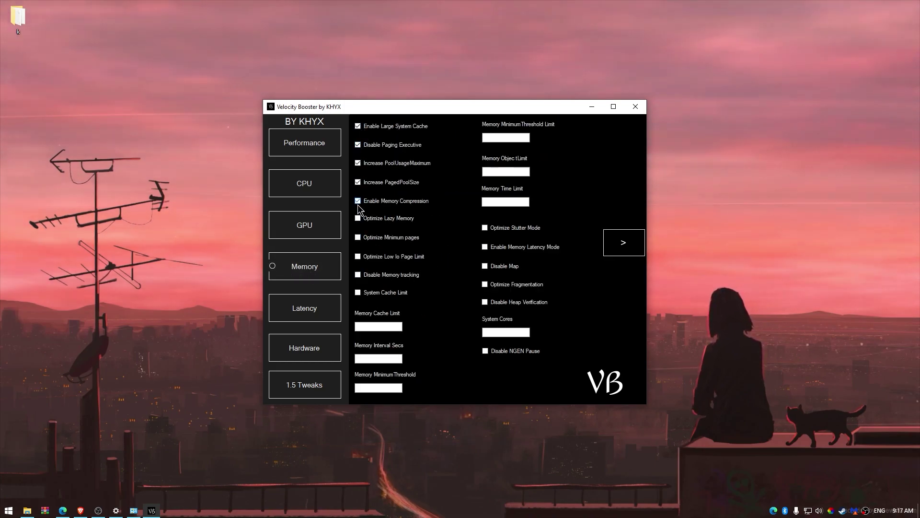
left_click(358, 293)
left_click(484, 283)
Step: Set Memory Cache Limit to 0 and Memory Interval Secs, Memory Minimum Threshold and Memory Minimum Threshold Limit to 3
left_click(390, 327)
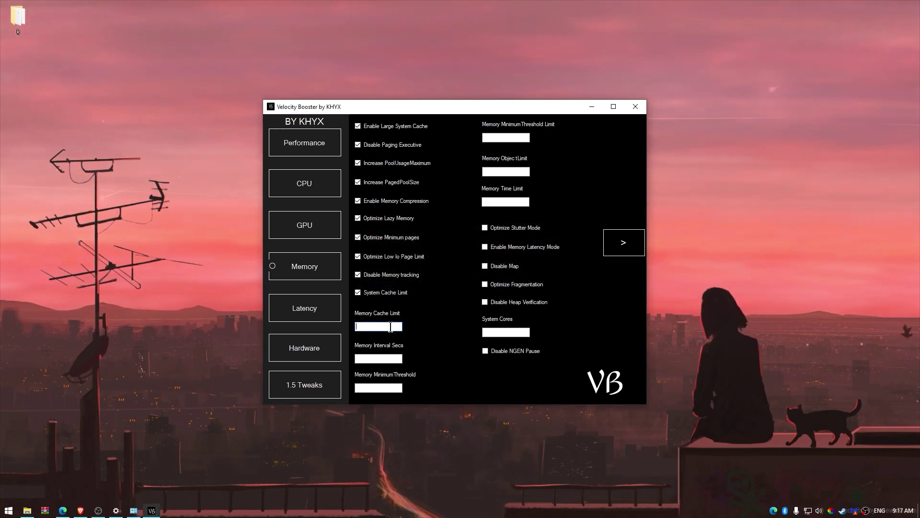
type("03")
key("BackSpace")
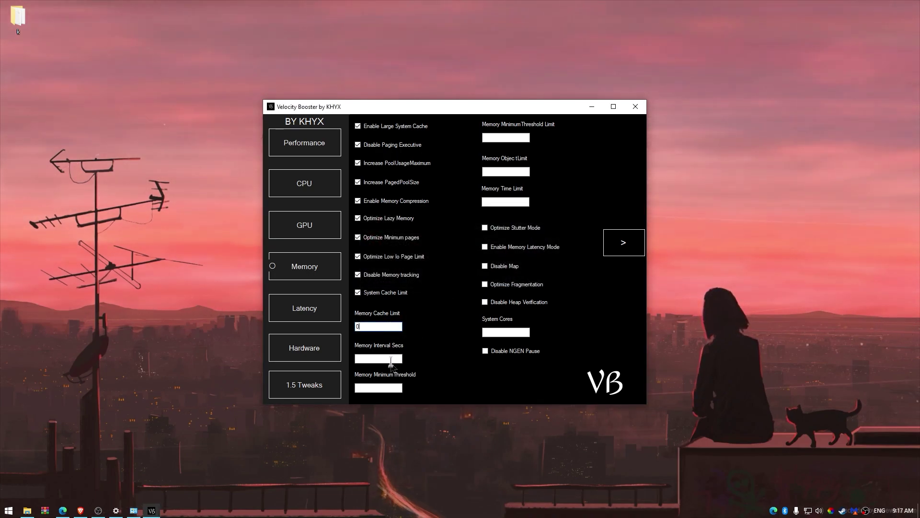
type("3")
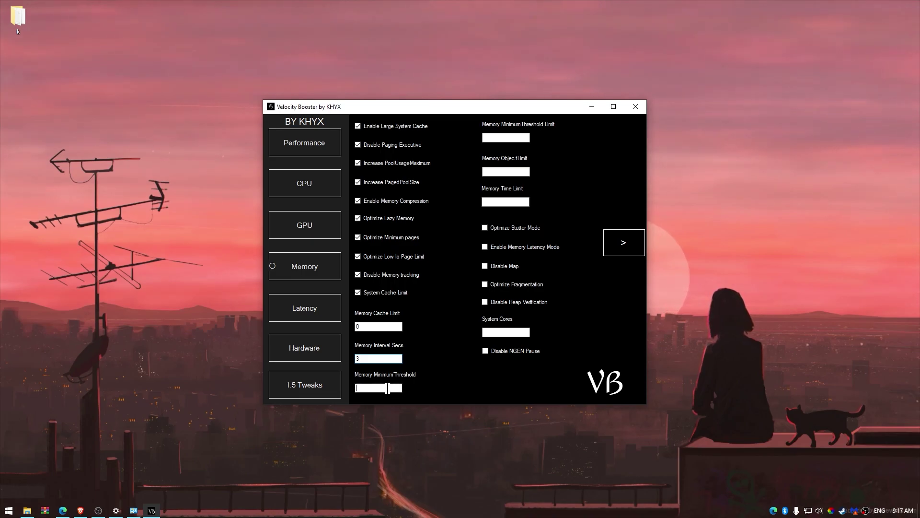
type("3")
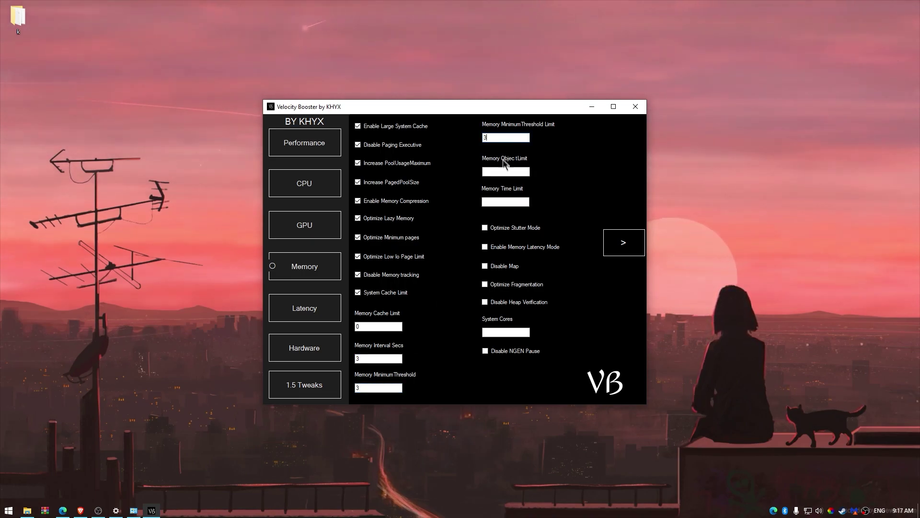
Step: Set Memory Object Limit to 4000 and Memory Time Limit to 0
left_click(502, 171)
type("4")
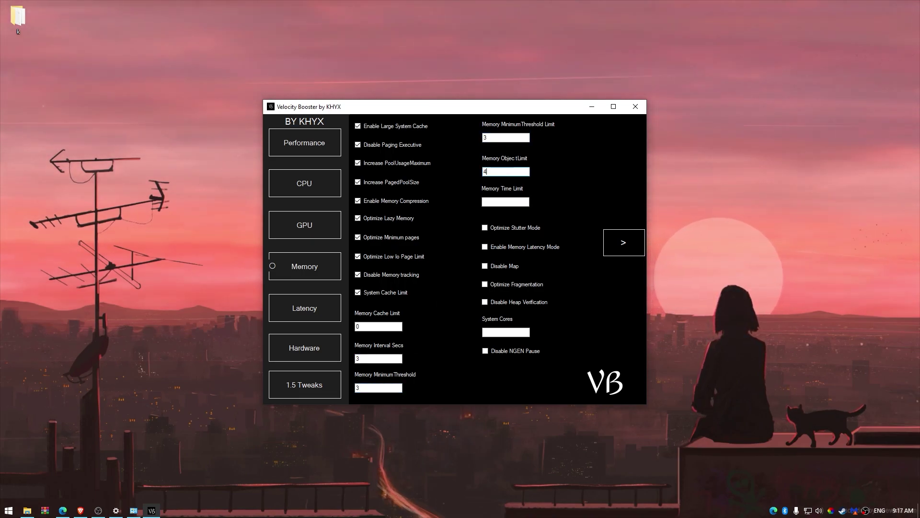
type("000")
left_click(501, 201)
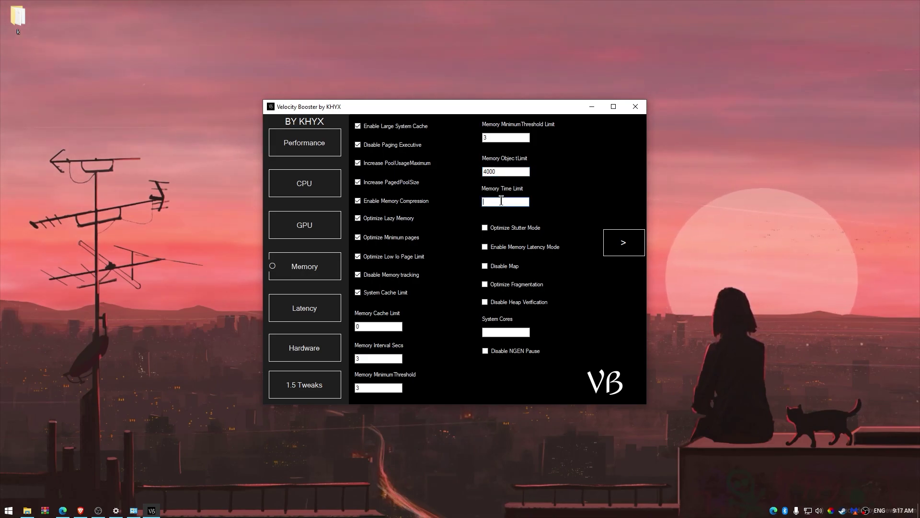
type("0")
Step: Enable the second-column memory tweaks from Optimize Stutter Mode through Disable Heap Verification
left_click(485, 228)
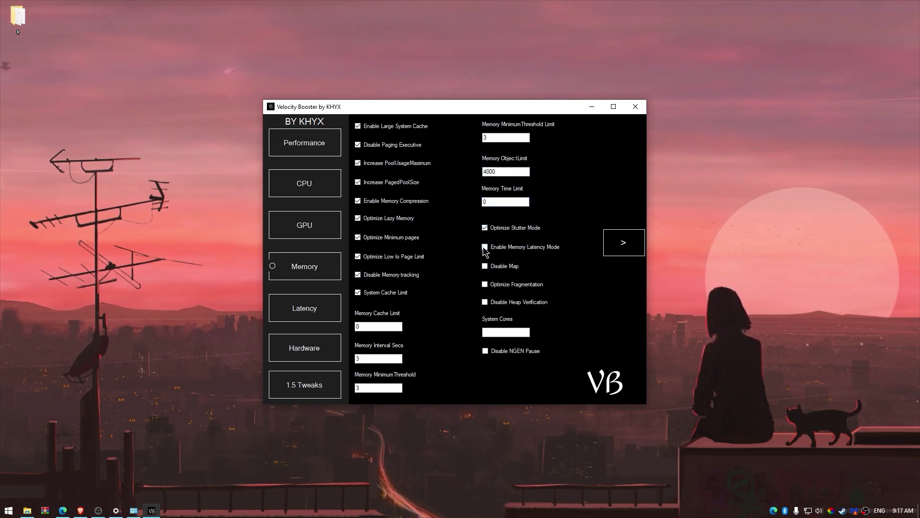
left_click(485, 247)
left_click(484, 266)
left_click(484, 284)
left_click(485, 302)
Step: Check the CPU's logical processors in Task Manager, set System Cores to 8 and enable Disable NGEN Pause
right_click(571, 510)
left_click(590, 471)
left_click(546, 142)
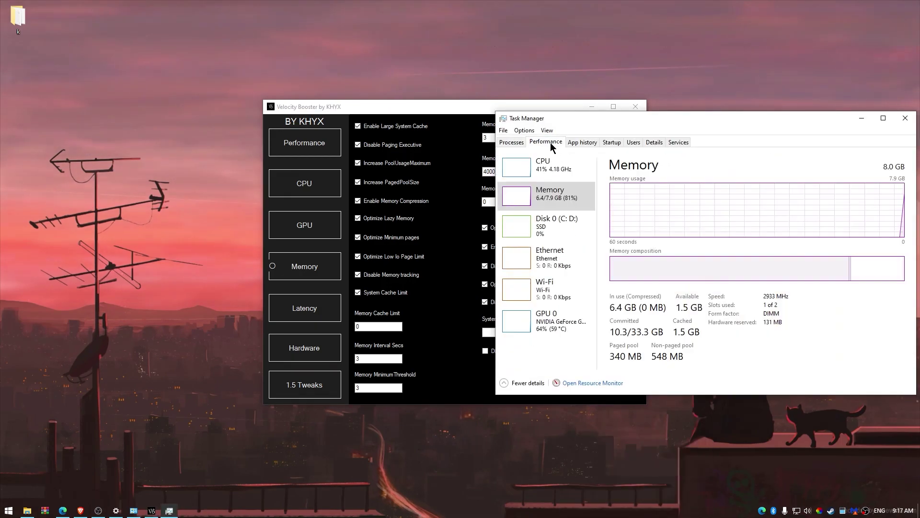
left_click(552, 170)
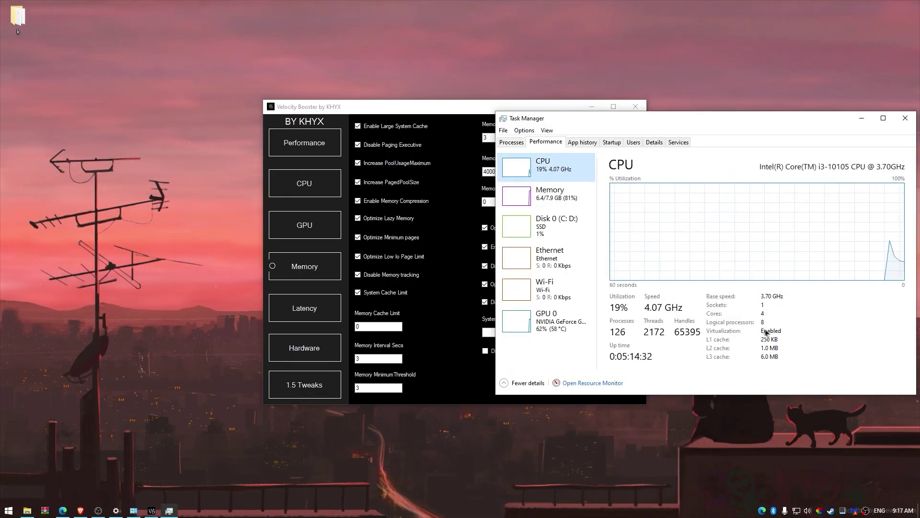
left_click(486, 332)
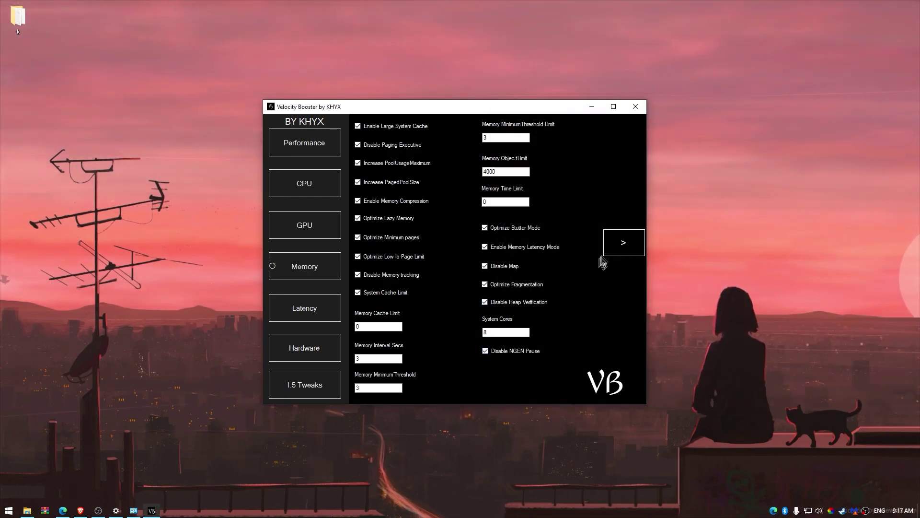
Step: On the second Memory page, enable the first-column tweaks and memory commit limit adjustment, with standby list 1500, kernel stack 2000 and look-aside list 2000
left_click(624, 242)
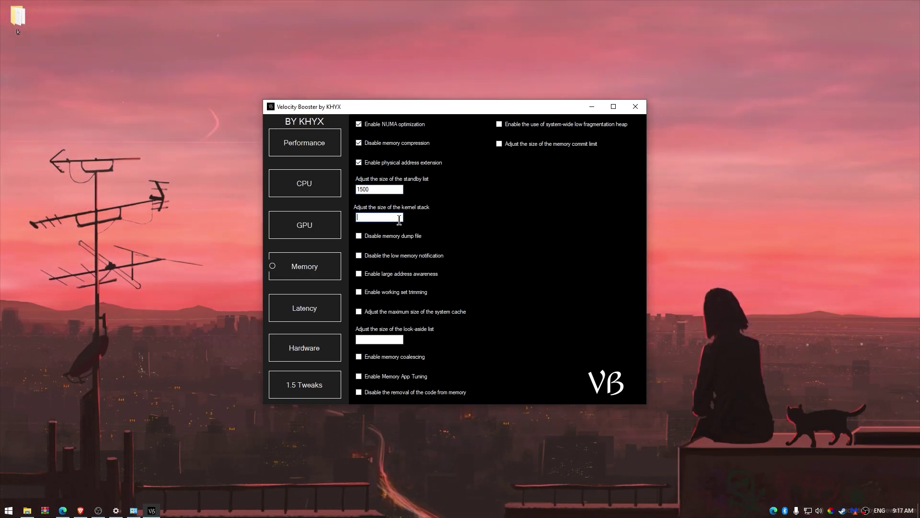
left_click(359, 256)
left_click(486, 282)
left_click(359, 274)
left_click(359, 292)
left_click(358, 311)
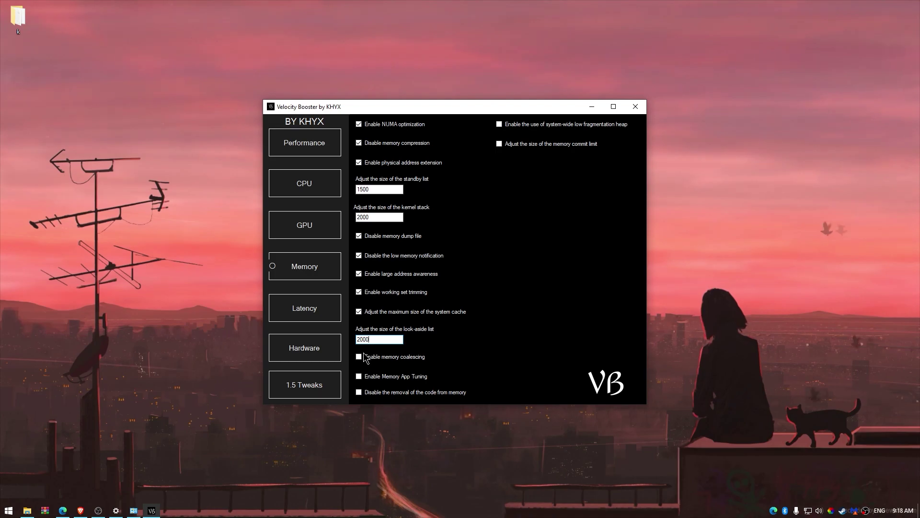
left_click(499, 144)
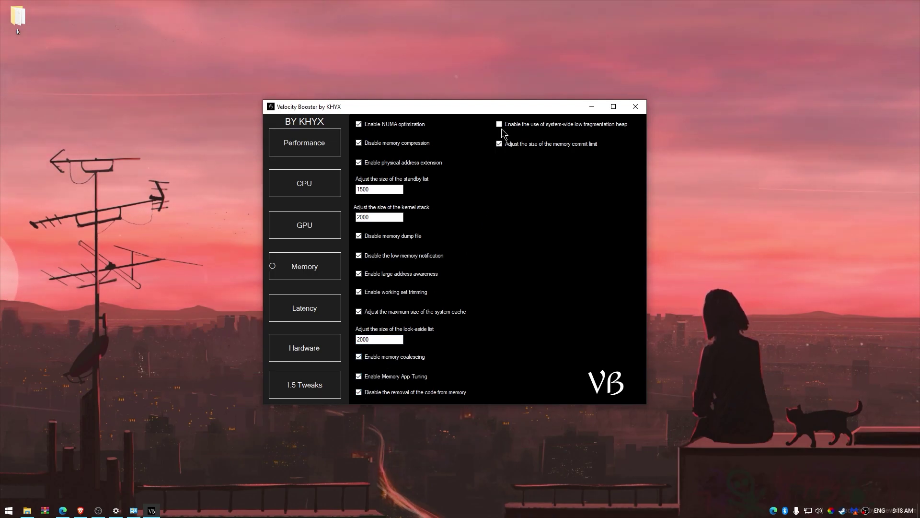
Step: On the Latency page, enable all first-column network tweaks from Disable Large Send Offload through Enable TCPA
left_click(304, 308)
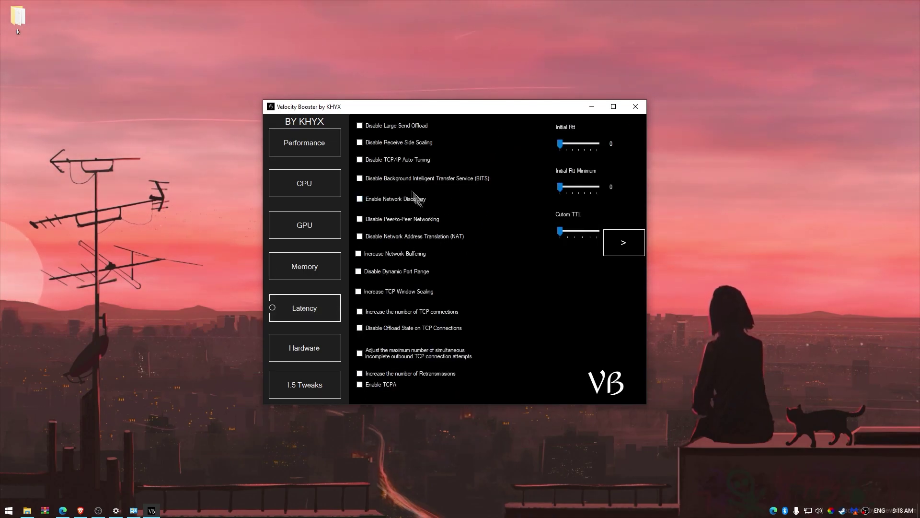
left_click(359, 125)
left_click(360, 143)
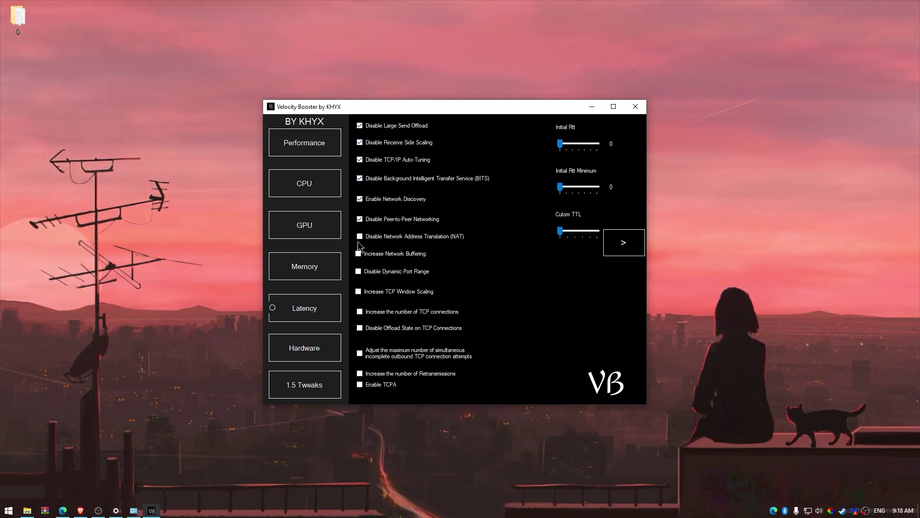
left_click(360, 312)
left_click(360, 328)
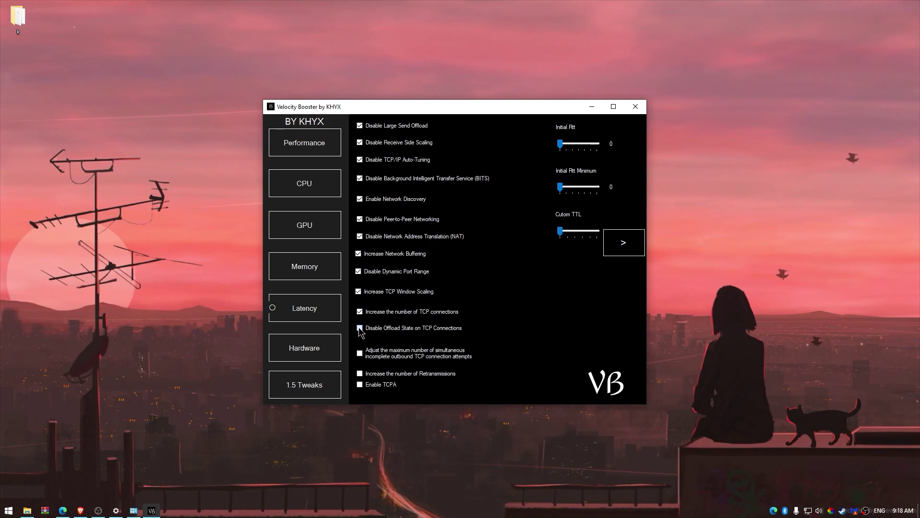
left_click(360, 353)
left_click(360, 374)
left_click(360, 385)
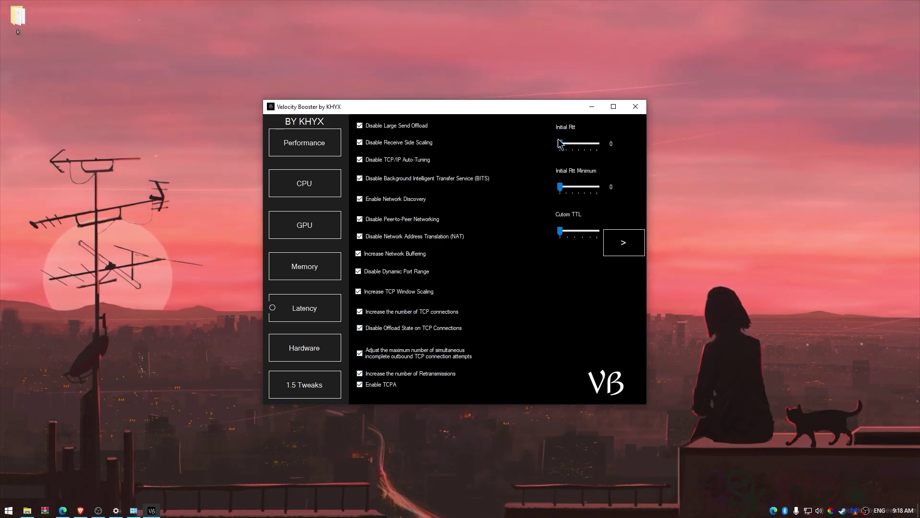
Step: Set Initial Rtt and Initial Rtt Minimum to 3000 and raise the custom TTL by one notch
left_click_drag(560, 144, 598, 143)
left_click_drag(583, 187, 598, 187)
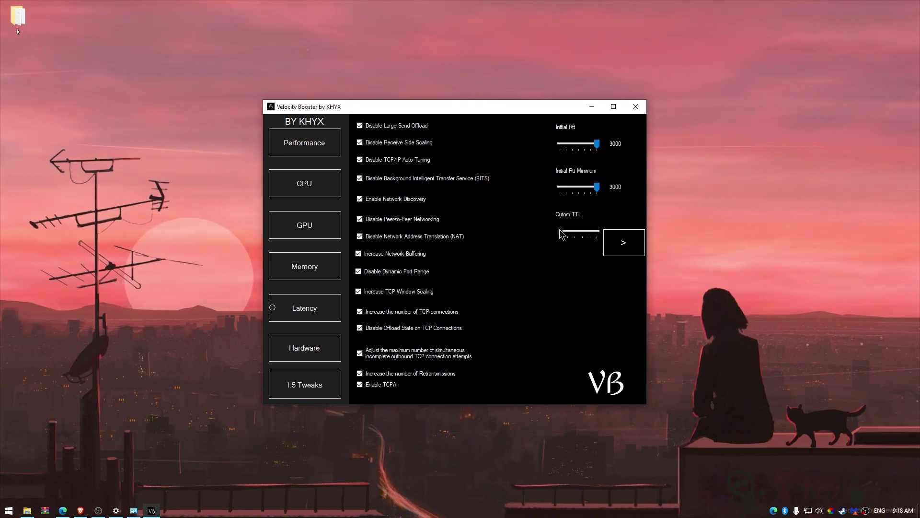
left_click_drag(561, 232, 567, 232)
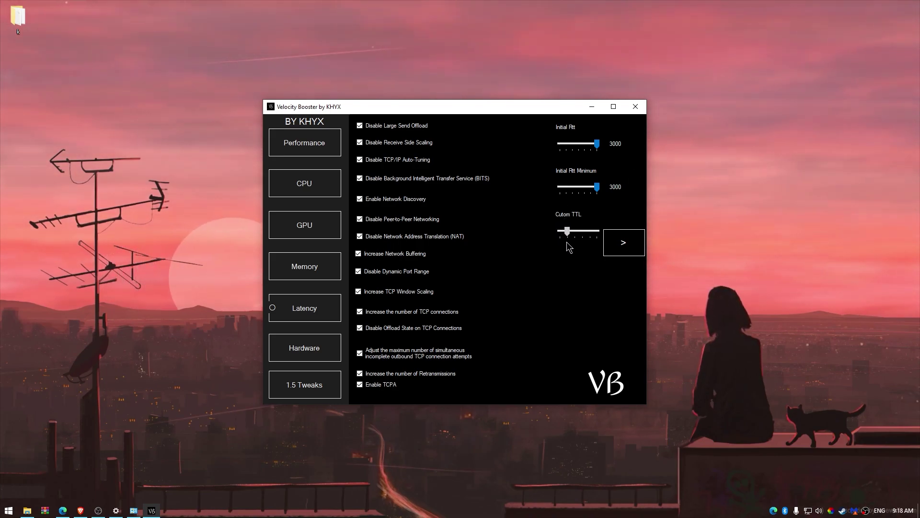
Step: On the second Latency page, enable the network tweaks from Optimize Ethernet through Increase Cache Entry limit
left_click(613, 241)
left_click(358, 143)
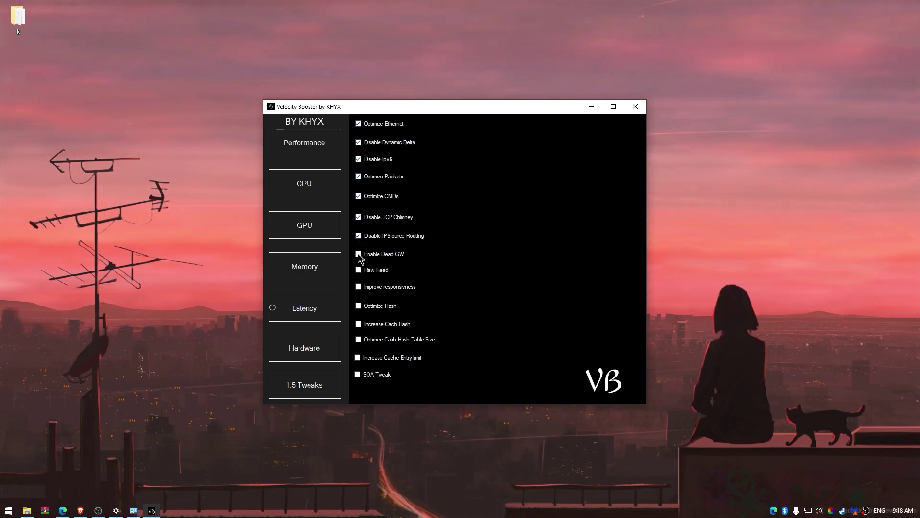
left_click(358, 324)
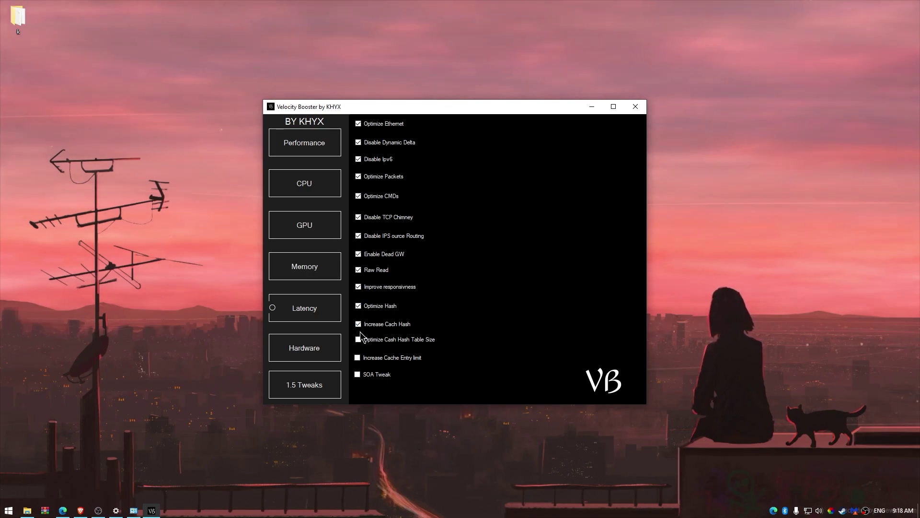
left_click(358, 339)
left_click(357, 357)
Step: On the Hardware page, set mouse polling 1000, queue size 25, thresholds 12 and 8, buffer size 8192 and Mouse to Live 1, and enable FlushQueue
left_click(325, 341)
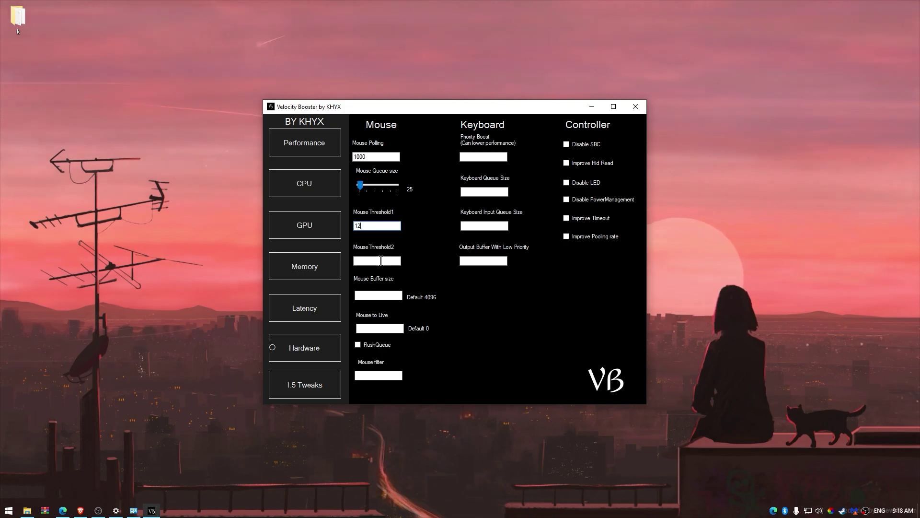
type("8")
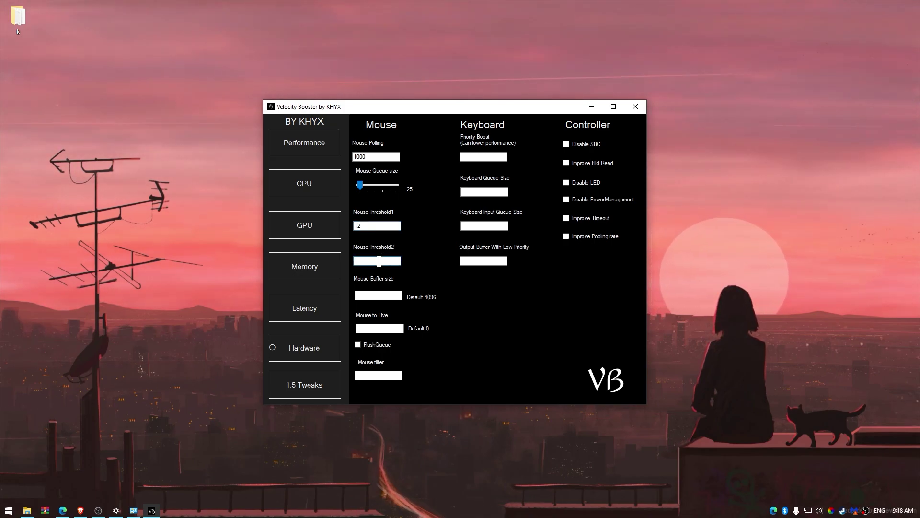
key("Tab")
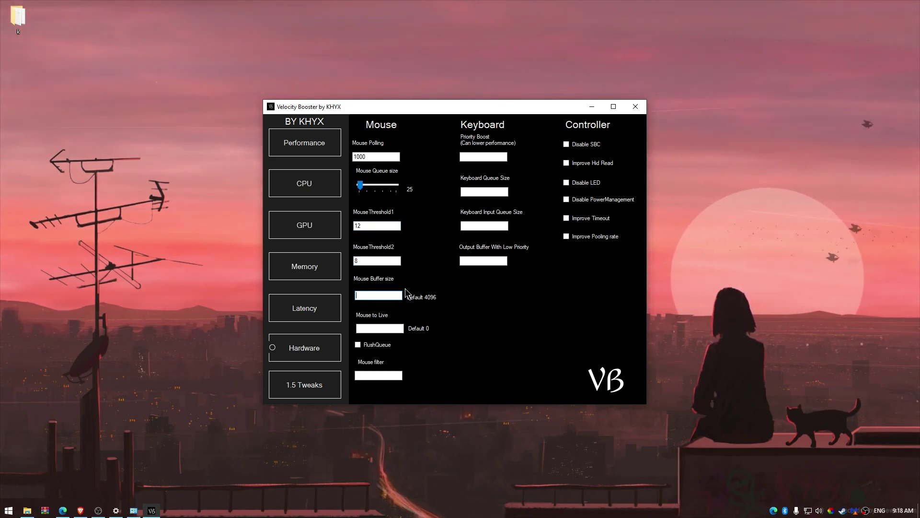
type("8192")
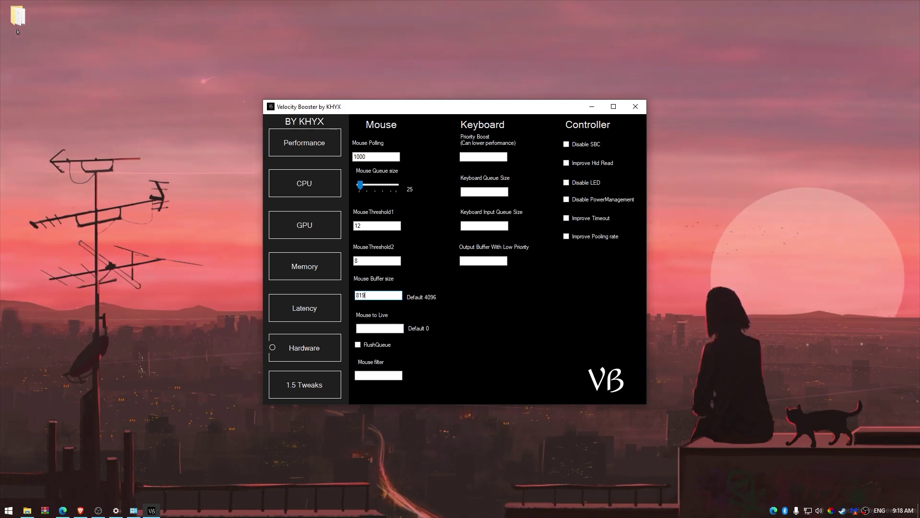
key("Tab")
type("1")
left_click(370, 345)
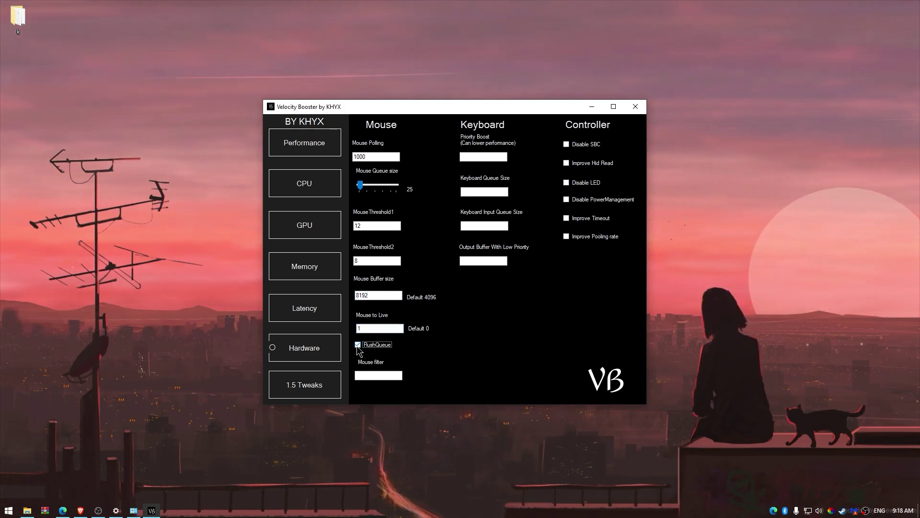
Step: Set the keyboard's Priority Boost to 1, Queue Size and Input Queue Size to 30, and Output Buffer With Low Priority to 1
left_click(480, 157)
type("1")
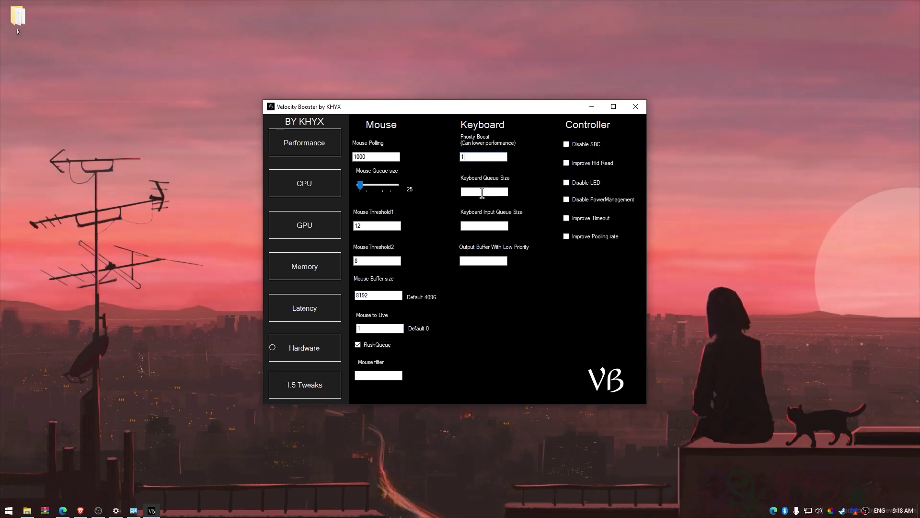
left_click_drag(477, 158, 448, 158)
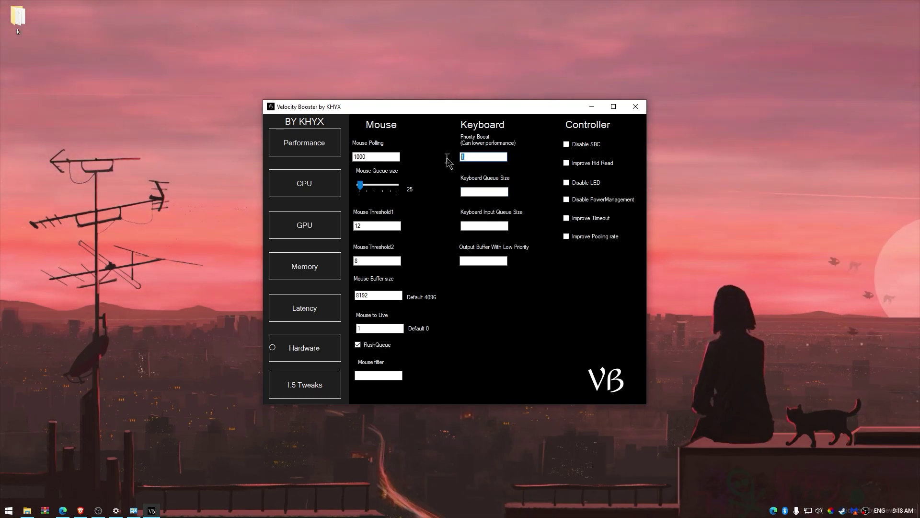
type("0")
left_click(477, 191)
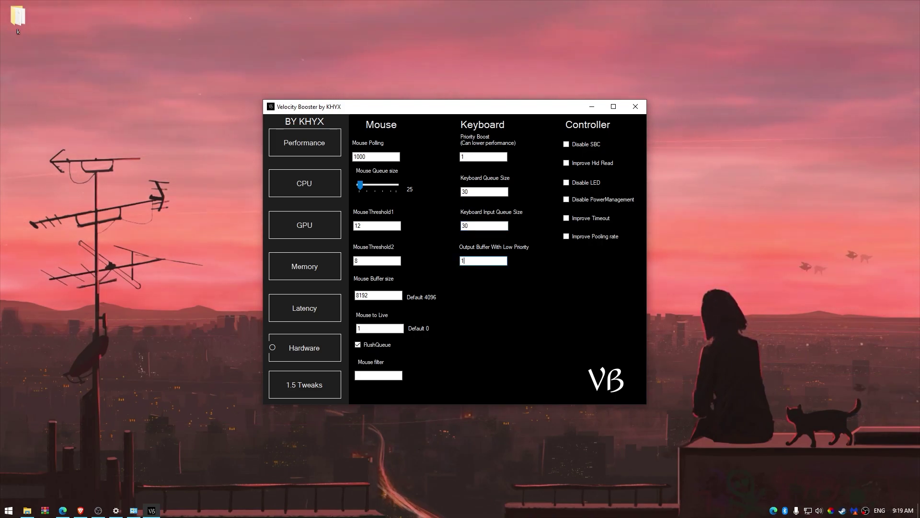
Step: Enable the controller tweaks Disable SBC, Improve Hid Read, Disable LED and Disable PowerManagement
left_click(566, 163)
left_click(566, 183)
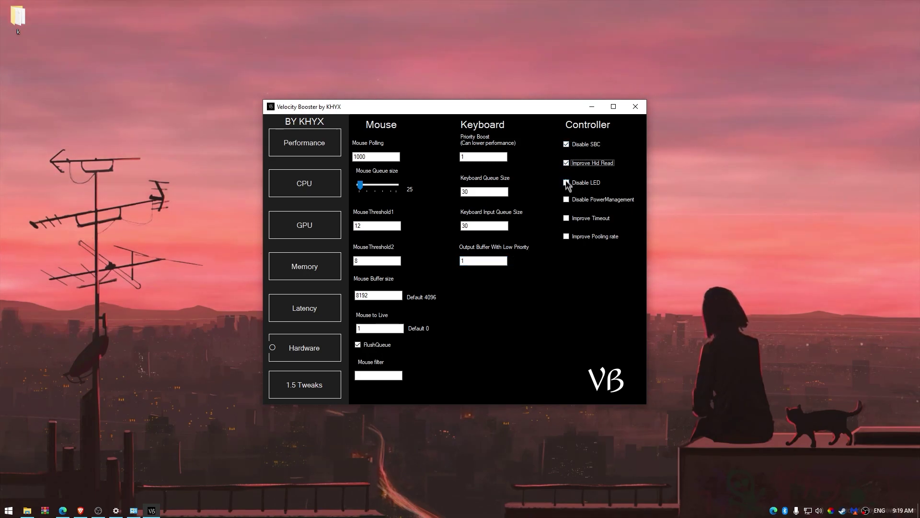
left_click(567, 200)
Step: On the 1.5 Tweaks page, enable every tweak in the first and second columns, from Lower Hover Time through Disable Drive Autorun
left_click(321, 389)
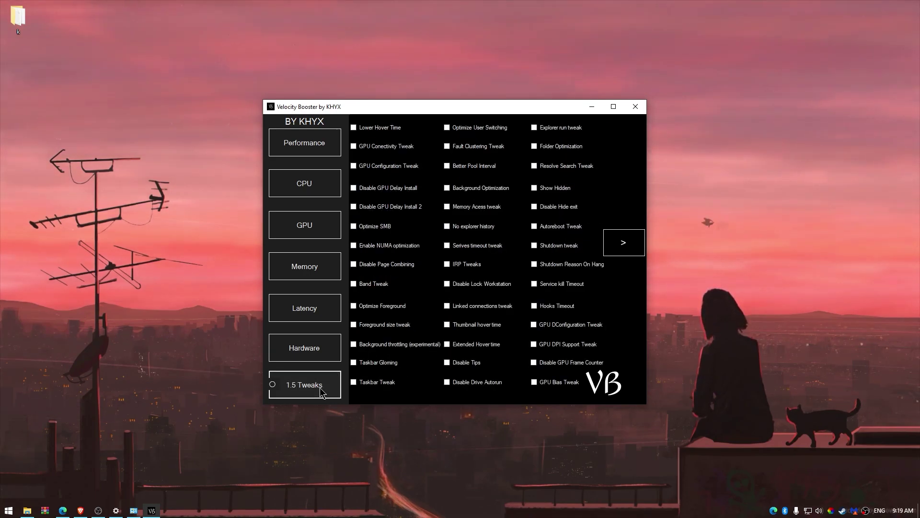
left_click(353, 127)
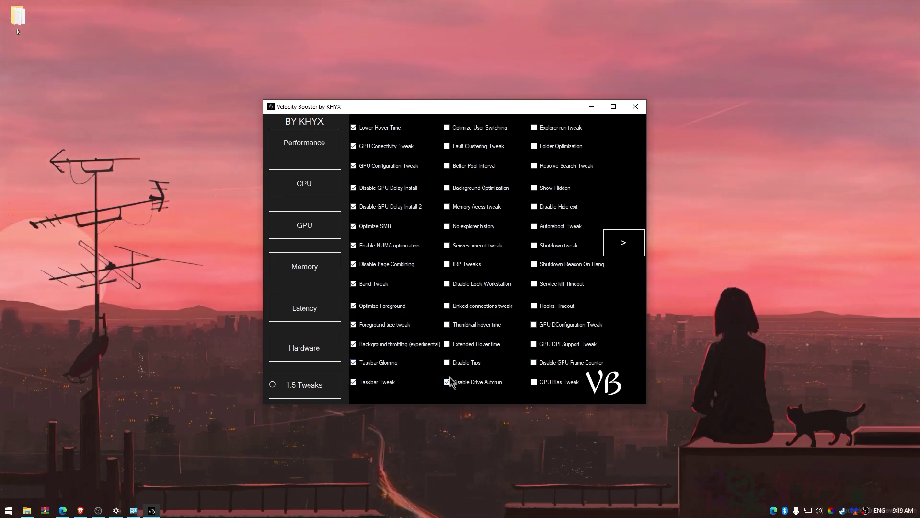
left_click(448, 306)
left_click(448, 284)
left_click(447, 264)
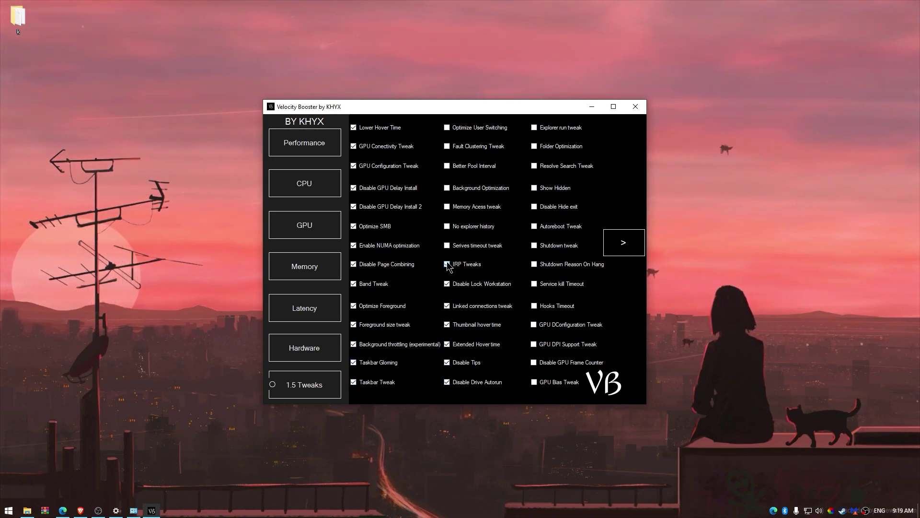
left_click(447, 245)
left_click(447, 226)
left_click(447, 206)
left_click(448, 187)
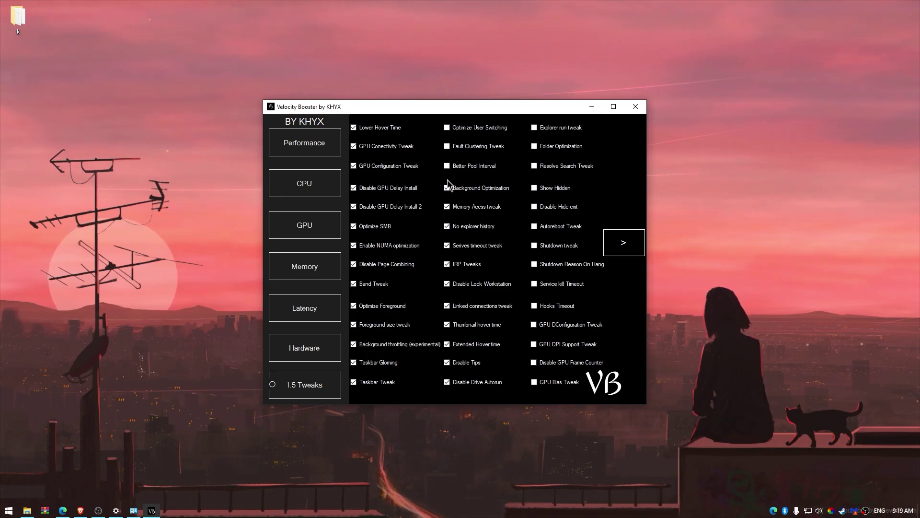
left_click(447, 165)
left_click(448, 145)
left_click(447, 127)
Step: Enable every third-column tweak from Explorer run tweak through GPU Bias Tweak
left_click(534, 127)
left_click(534, 146)
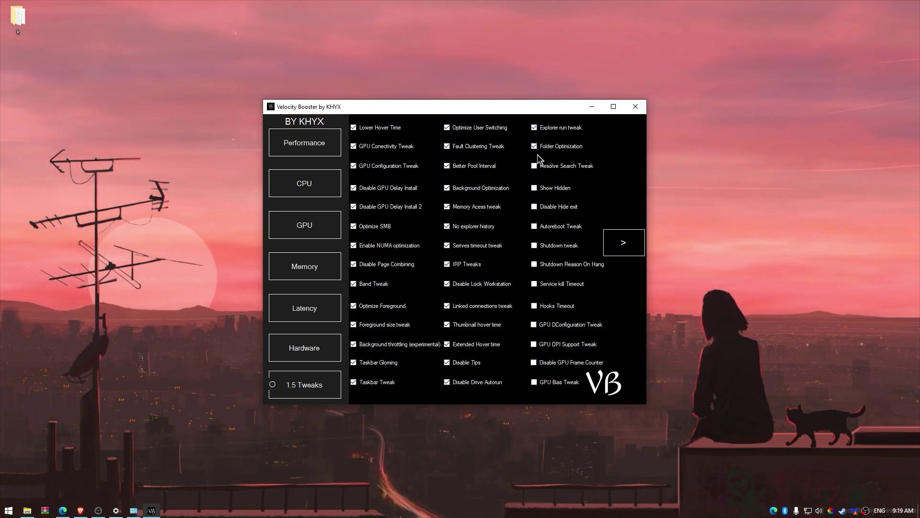
left_click(534, 165)
left_click(534, 187)
left_click(534, 206)
left_click(534, 225)
left_click(534, 245)
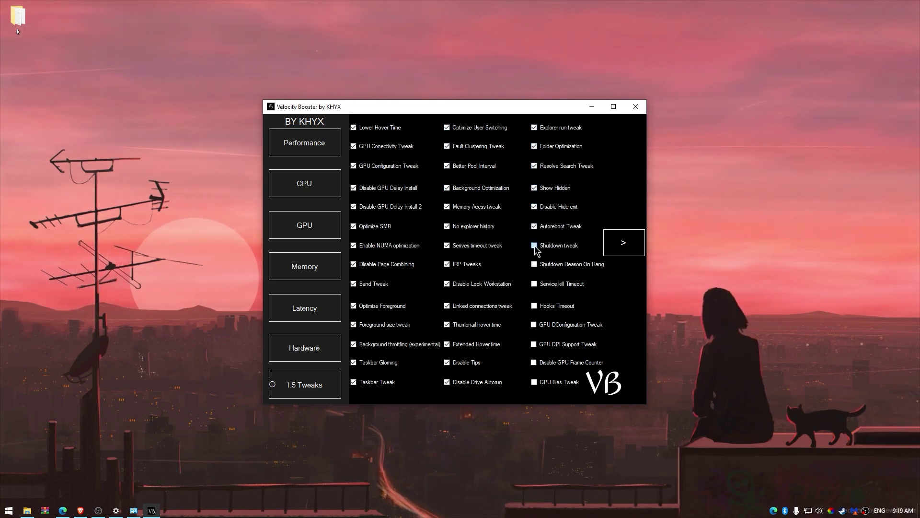
left_click(534, 264)
left_click(534, 283)
left_click(534, 305)
left_click(534, 324)
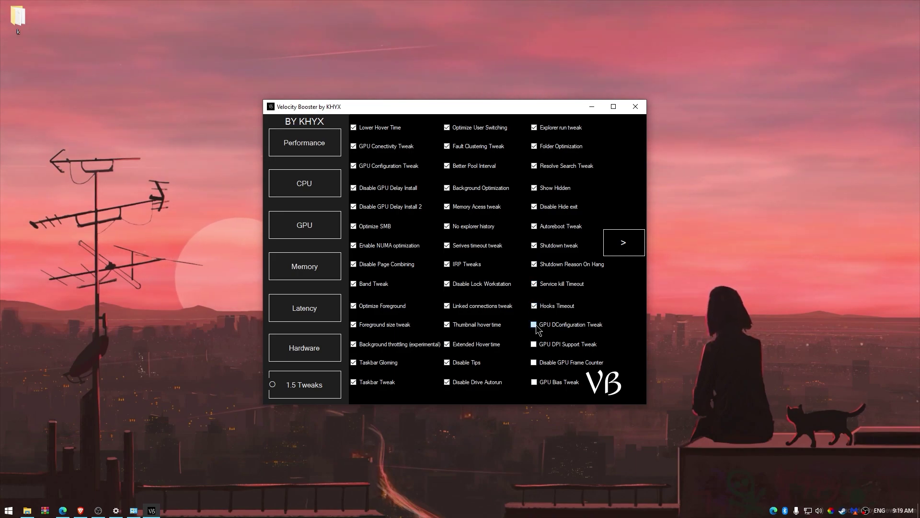
left_click(533, 344)
left_click(534, 362)
left_click(534, 381)
Step: On the second 1.5 Tweaks page, enable every tweak in both columns and close Velocity Booster
left_click(624, 245)
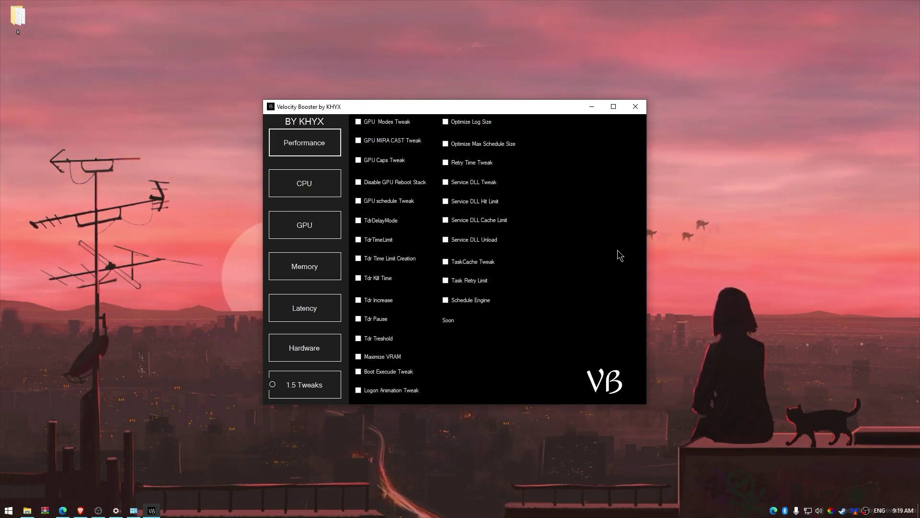
left_click(358, 122)
left_click(358, 141)
left_click(358, 160)
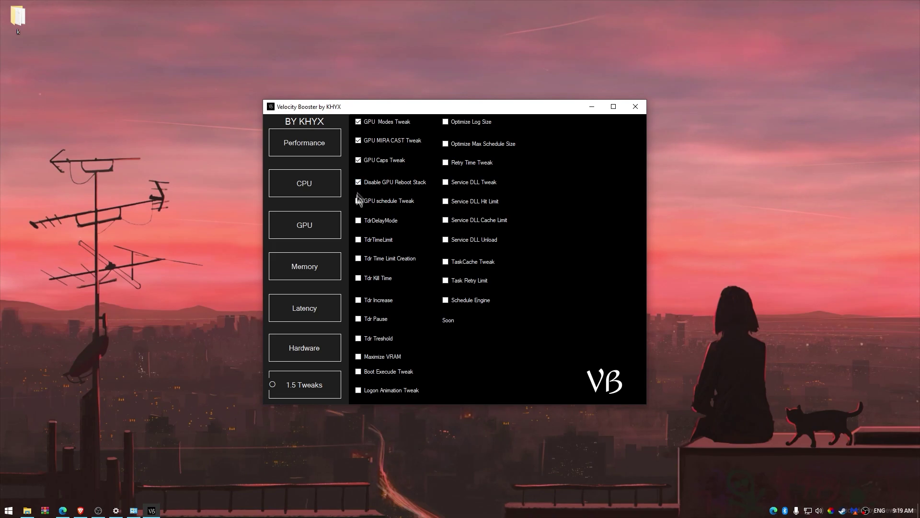
left_click(358, 301)
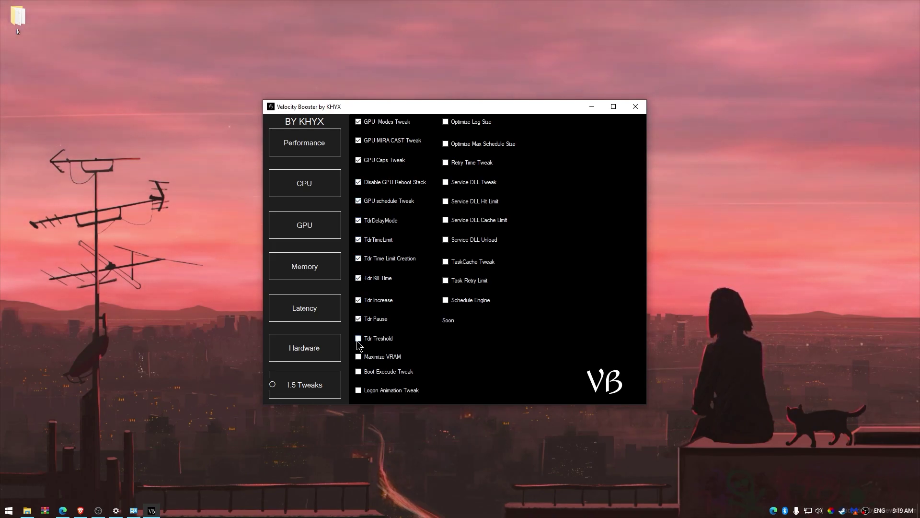
left_click(358, 338)
left_click(358, 356)
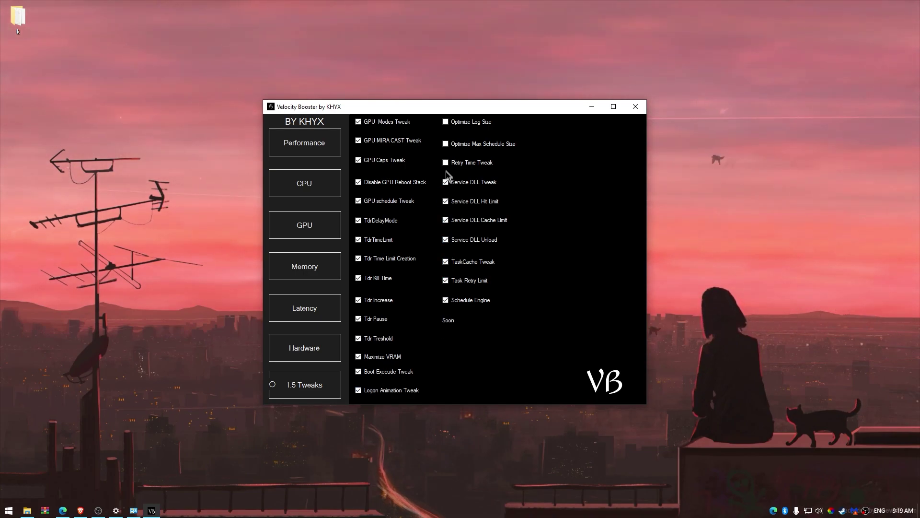
left_click_drag(455, 111, 477, 115)
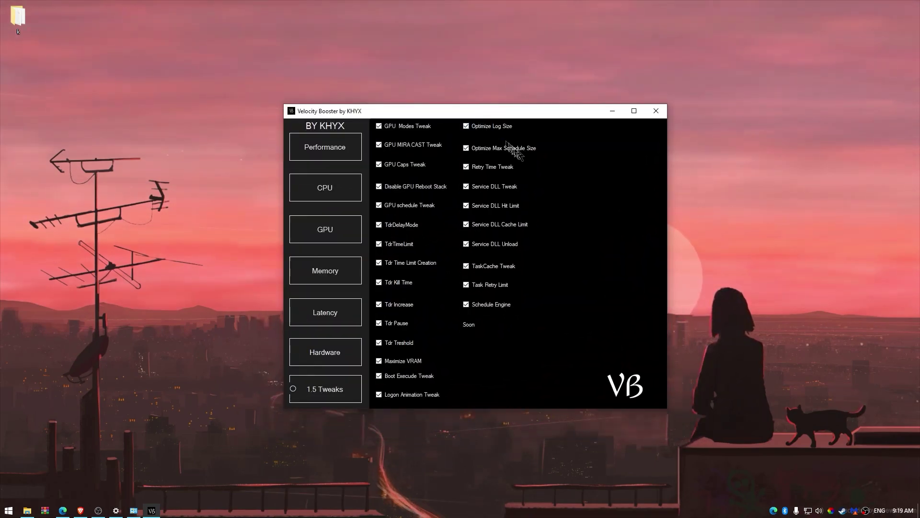
left_click(656, 112)
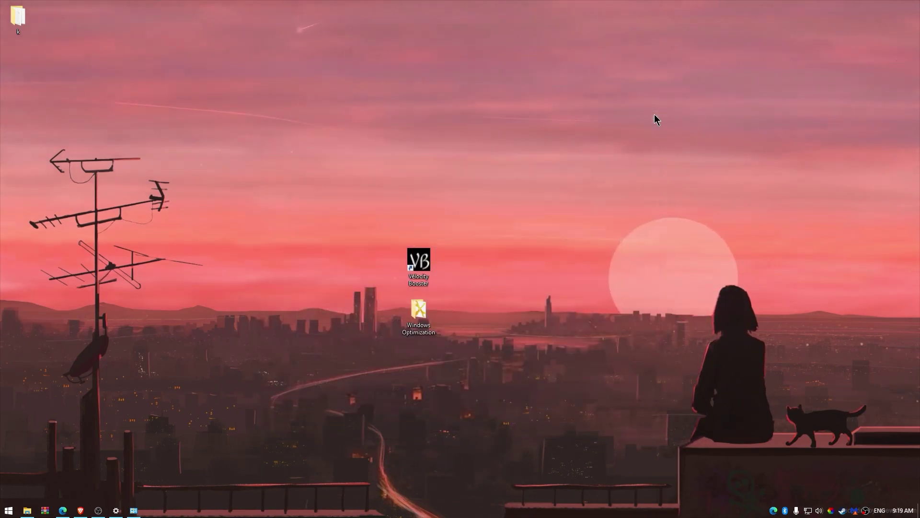
Step: In the Windows advanced display settings, set the monitor's refresh rate to 239.964 Hz
right_click(529, 189)
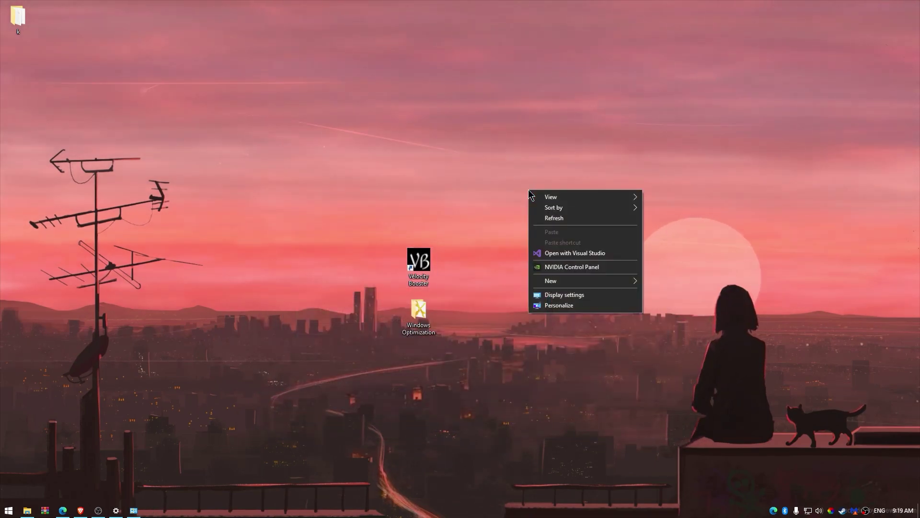
left_click(558, 298)
scroll(499, 230, "down", 2)
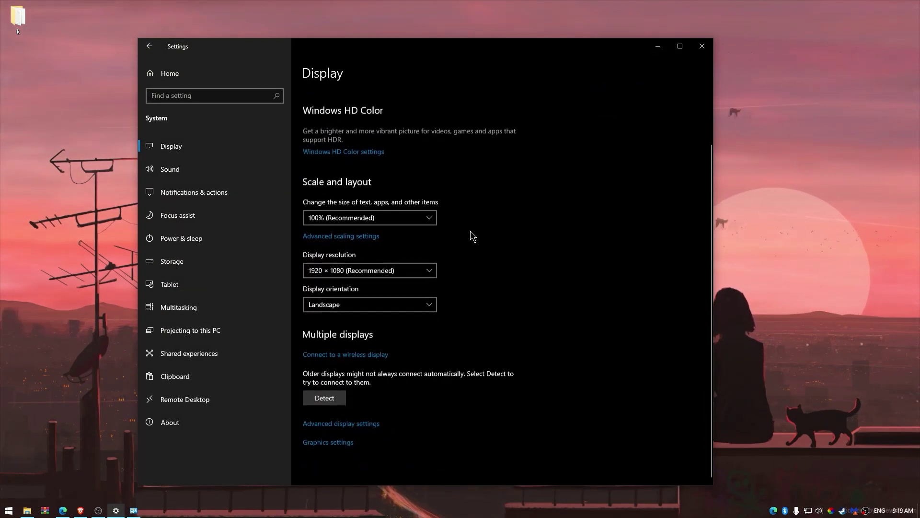
left_click(339, 424)
left_click(249, 369)
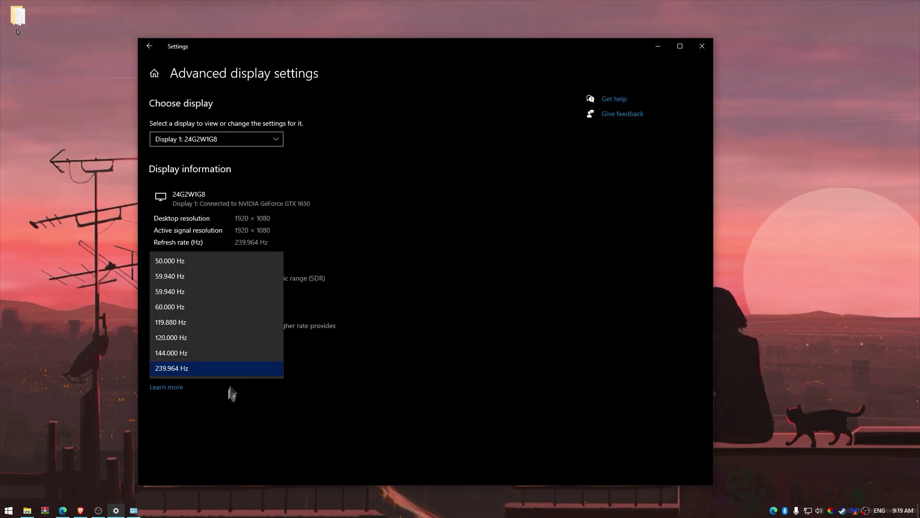
left_click(165, 370)
left_click(150, 46)
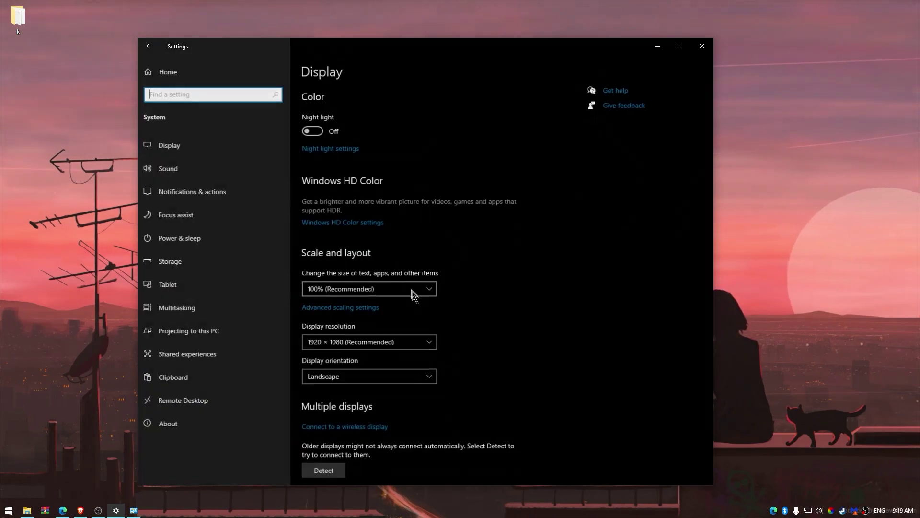
Step: Check the hardware-accelerated GPU scheduling option in the Windows graphics settings
scroll(384, 432, "down", 2)
left_click(331, 442)
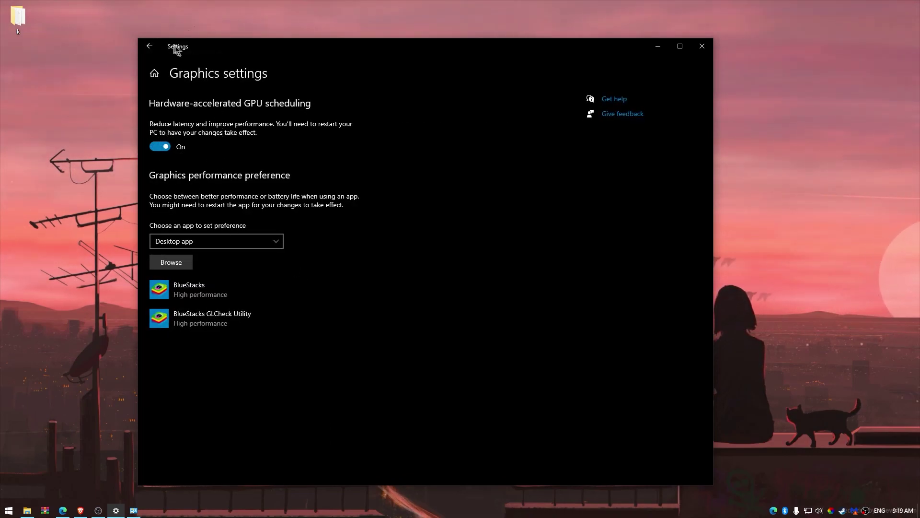
left_click(153, 46)
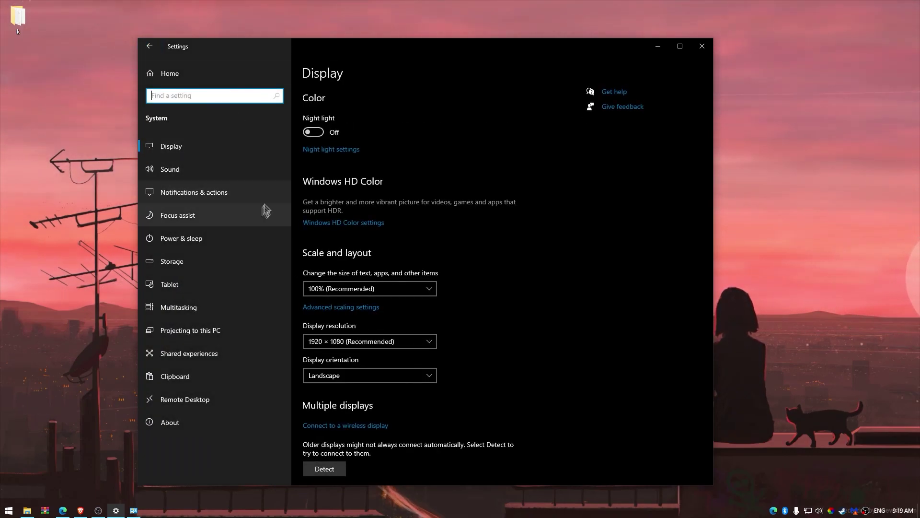
Step: Toggle Storage Sense in the Windows storage settings and leave it turned off
left_click(216, 265)
left_click(313, 119)
left_click(309, 119)
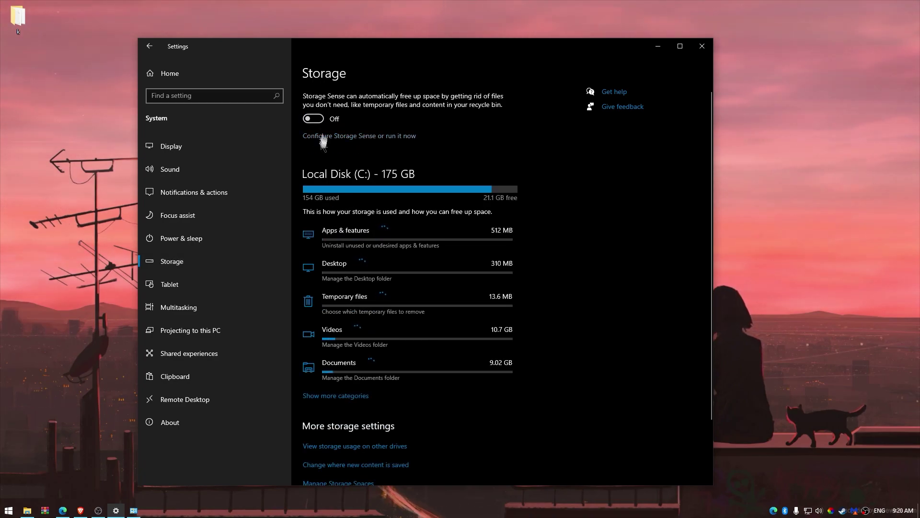
Step: Review the Focus assist settings, and toggle notifications from apps and other senders, leaving them turned off
left_click(196, 220)
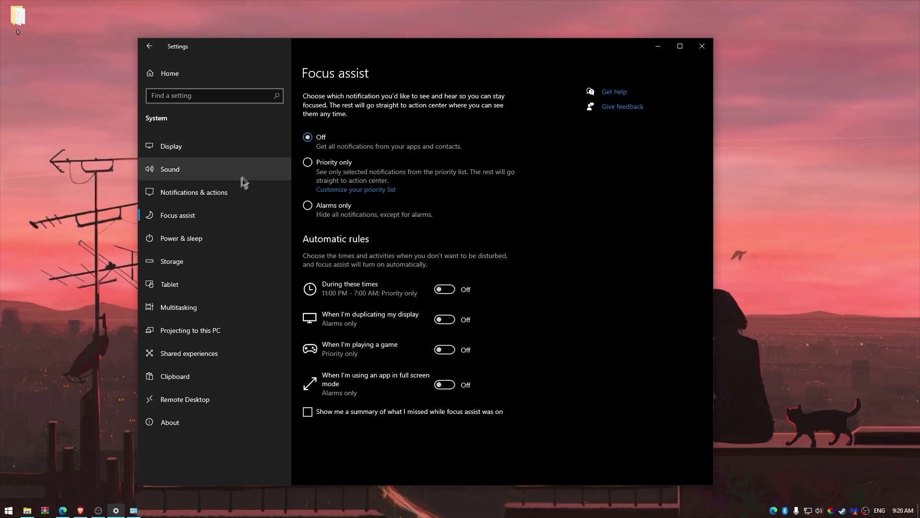
left_click(249, 193)
left_click(316, 212)
left_click(323, 211)
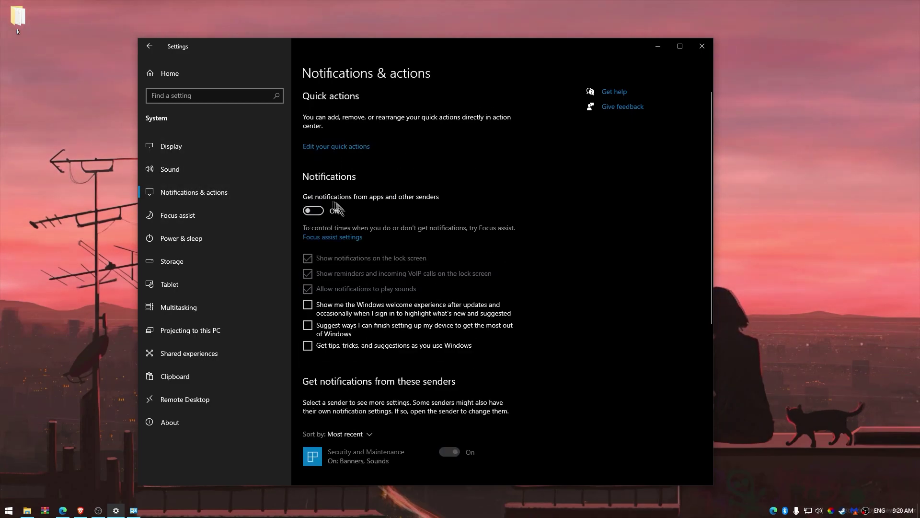
Step: Check in the Windows privacy settings whether apps are allowed to run in the background
left_click(151, 47)
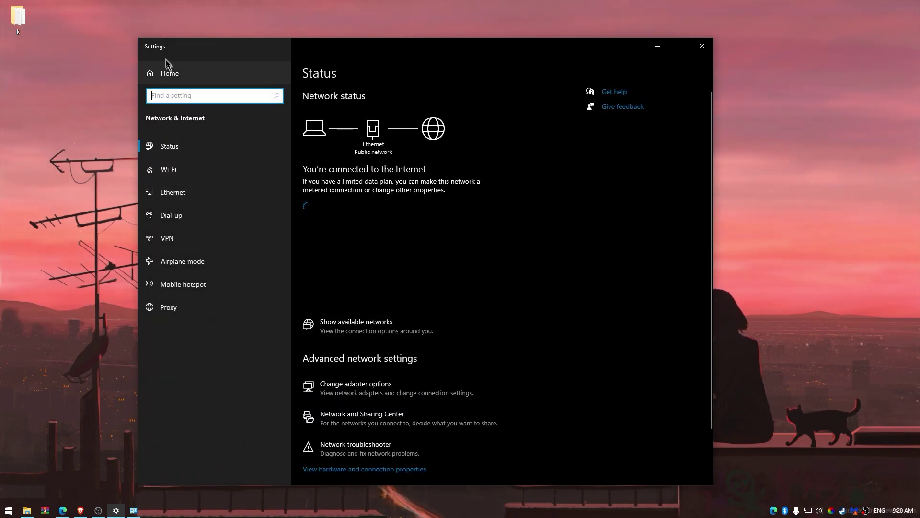
left_click(159, 73)
left_click(631, 319)
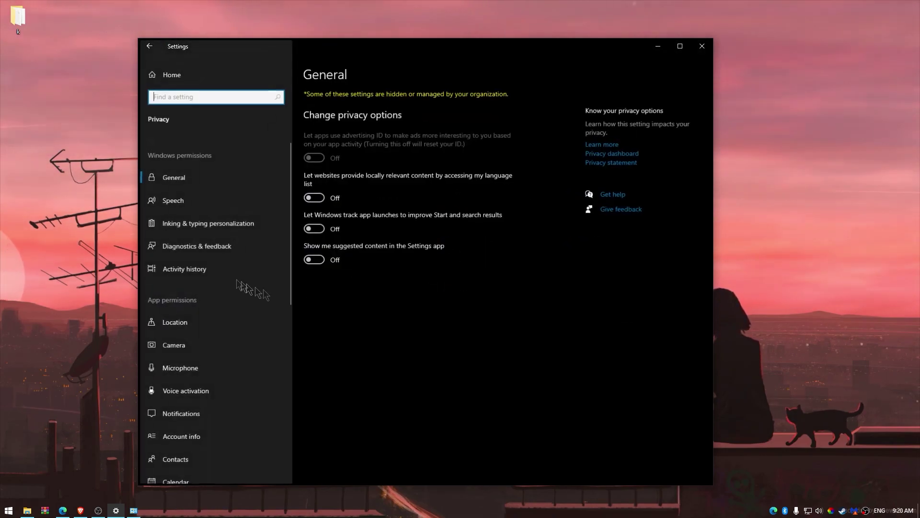
scroll(234, 344, "down", 5)
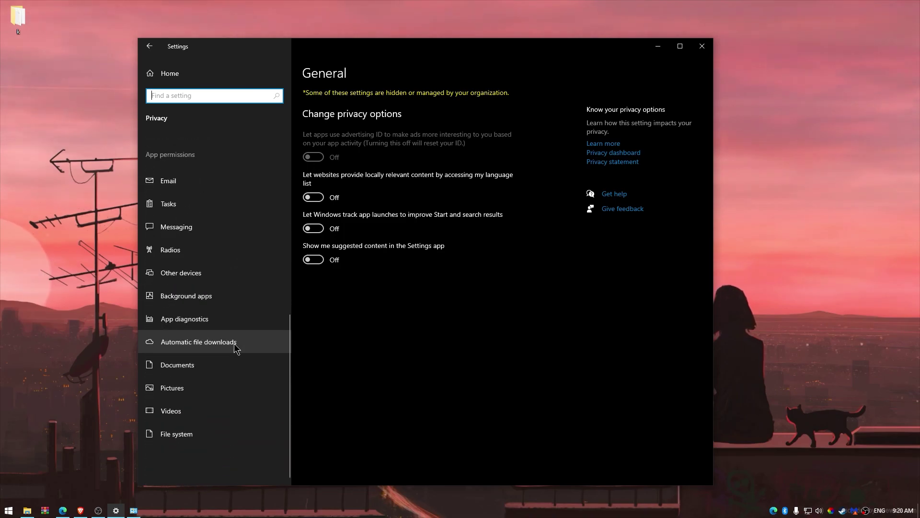
left_click(209, 295)
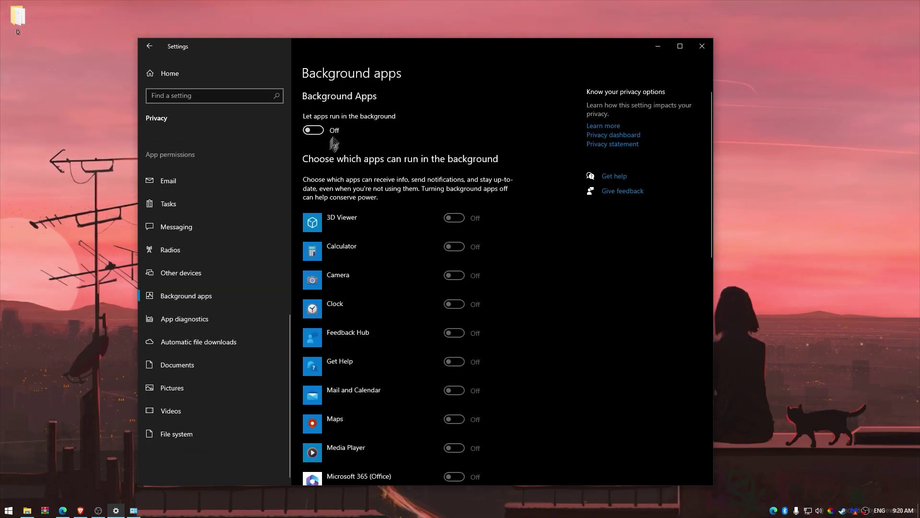
left_click(149, 46)
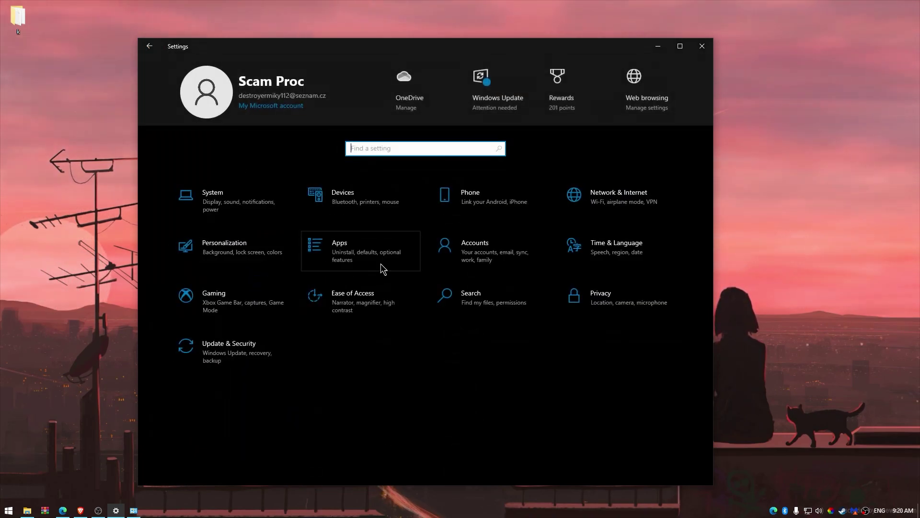
Step: In the Windows gaming settings, view the Captures page and turn off Game Mode
left_click(269, 295)
left_click(173, 169)
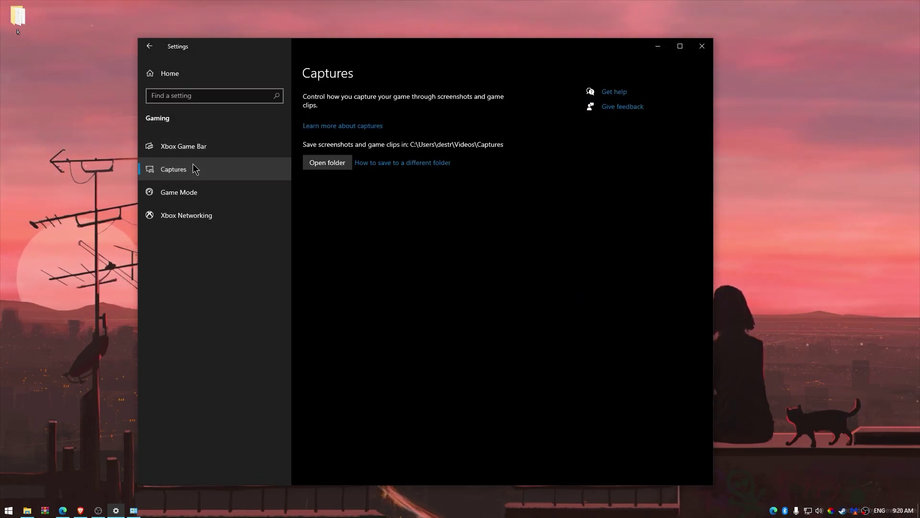
left_click(179, 192)
left_click(311, 131)
left_click(149, 46)
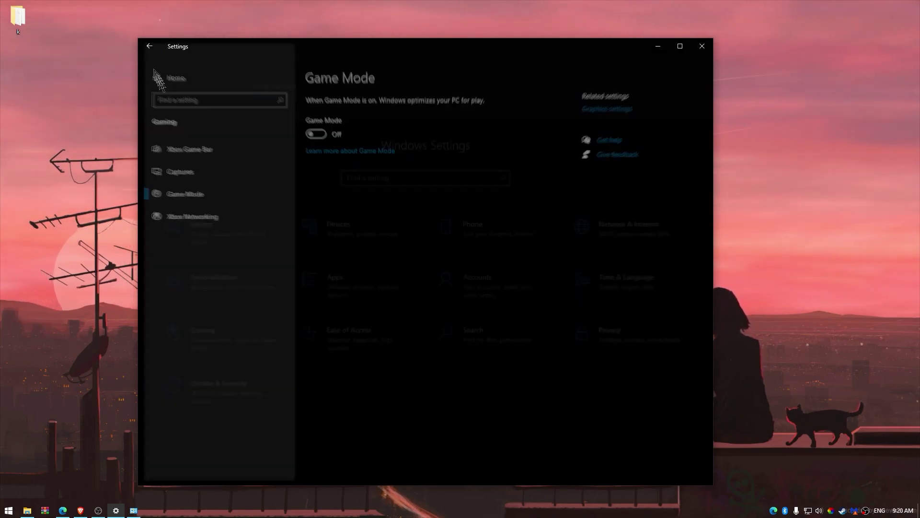
Step: Turn off window animations in the Ease of Access display settings and close Windows Settings
left_click(355, 318)
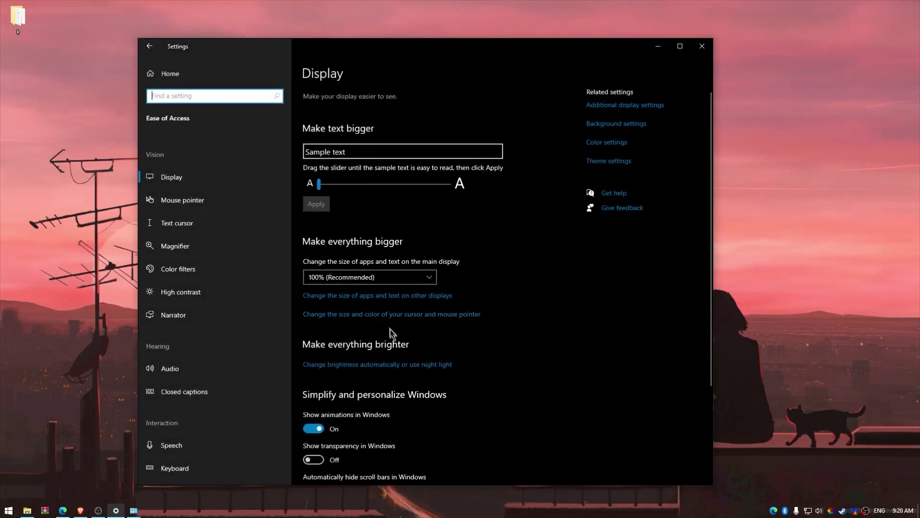
scroll(326, 298, "down", 3)
left_click(314, 295)
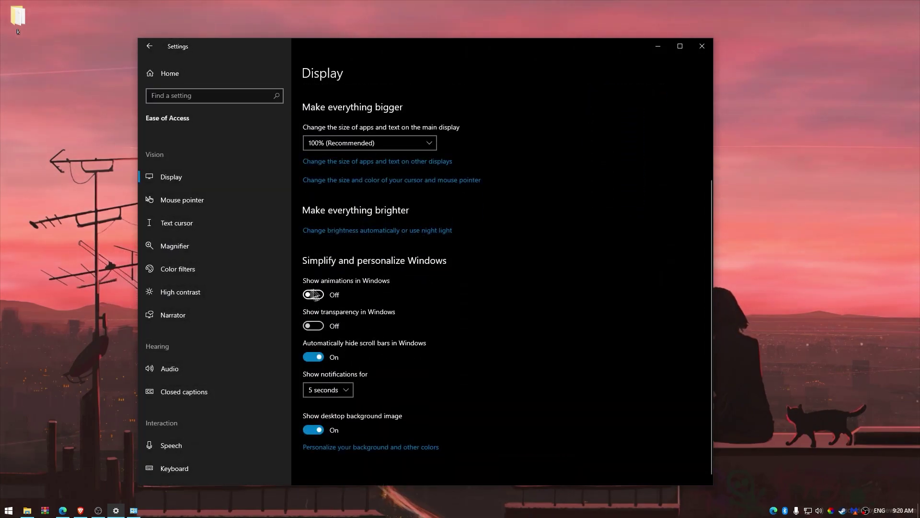
left_click(149, 46)
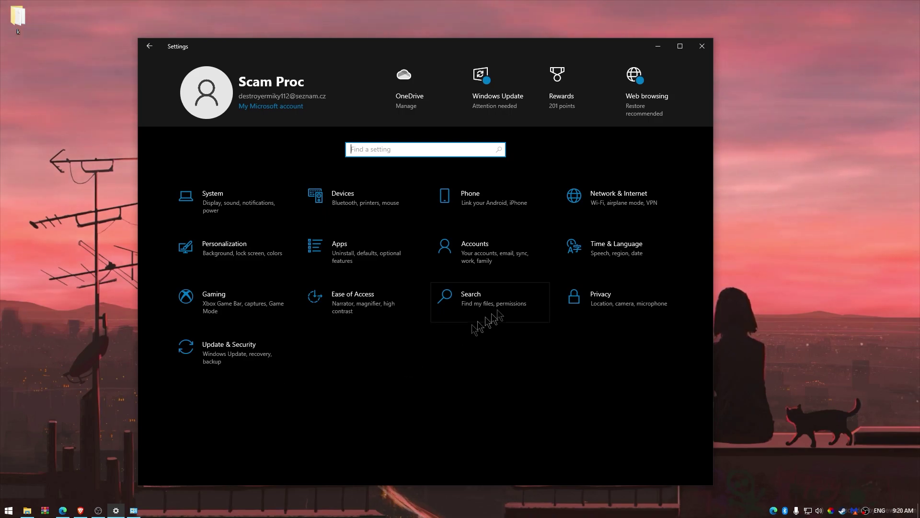
left_click(702, 46)
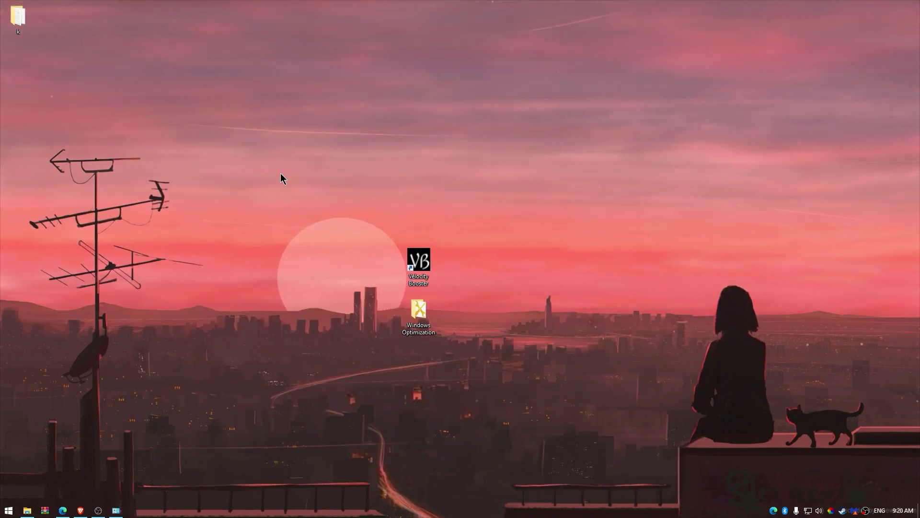
left_click(9, 510)
mouse_move(166, 497)
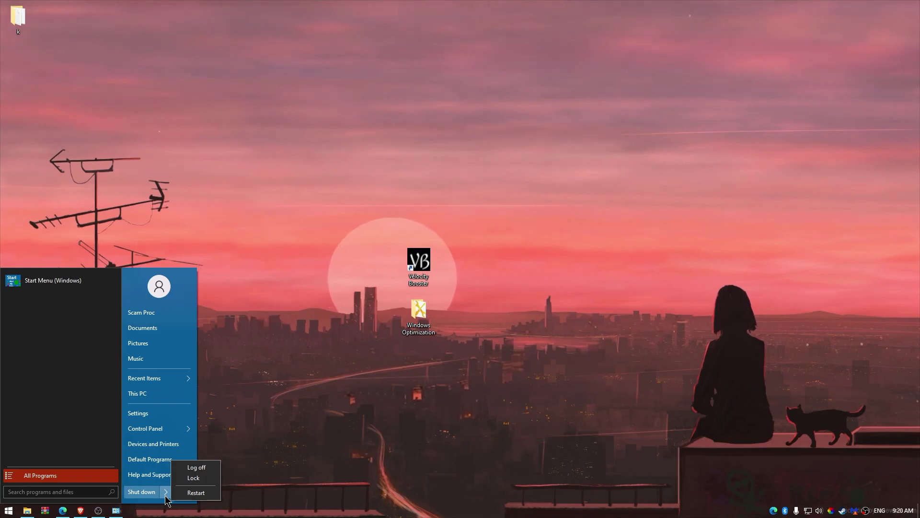
left_click(322, 419)
Step: Open File Explorer at This PC and bring up the computer's system properties
left_click(27, 510)
scroll(203, 425, "down", 2)
left_click(215, 352)
right_click(302, 370)
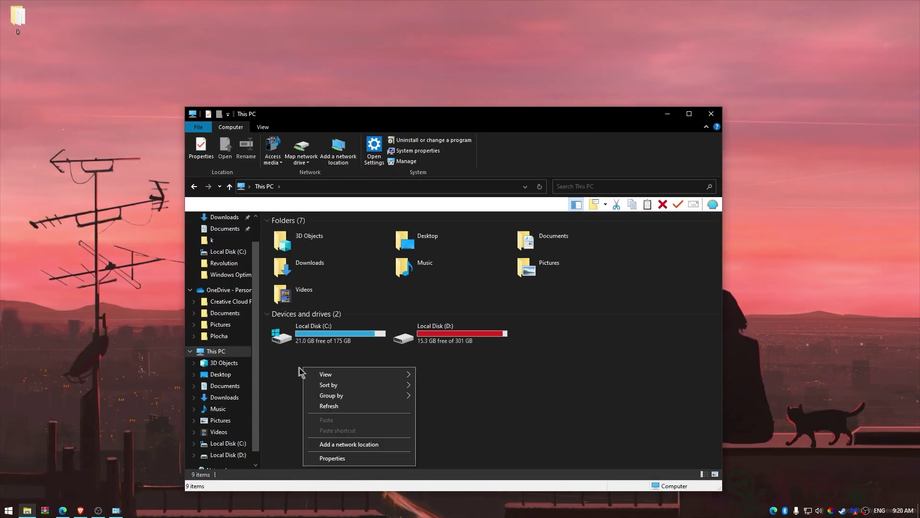
left_click(224, 356)
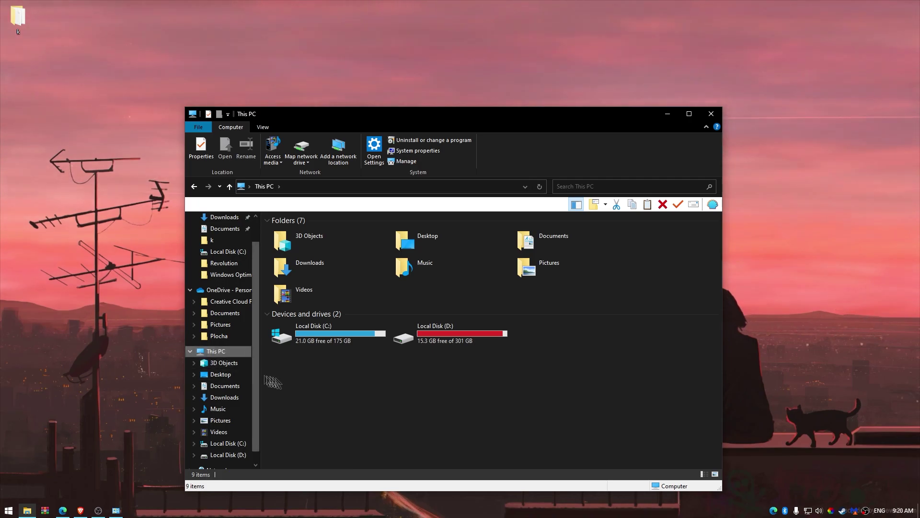
right_click(298, 382)
left_click(330, 474)
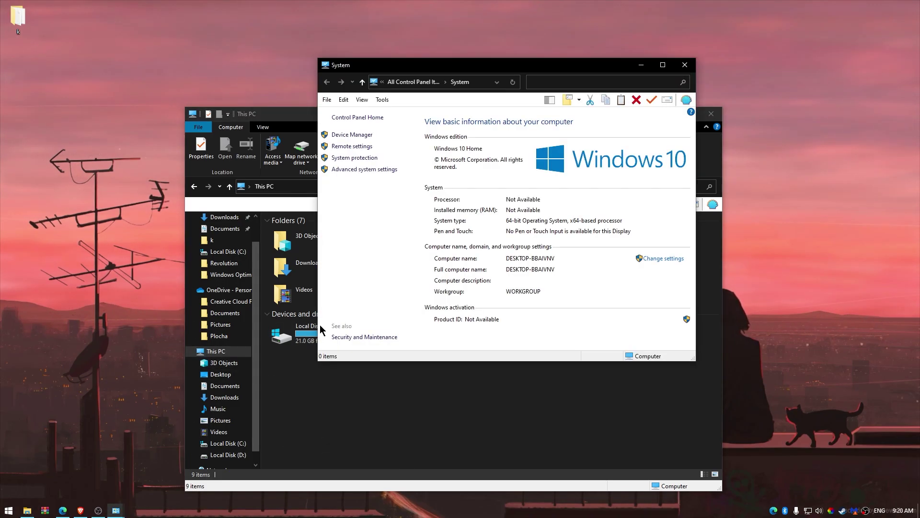
Step: In the virtual memory settings of the advanced performance options, give drive C: a custom paging file with initial and maximum sizes of 16000 MB
left_click(375, 170)
left_click_drag(206, 97, 319, 163)
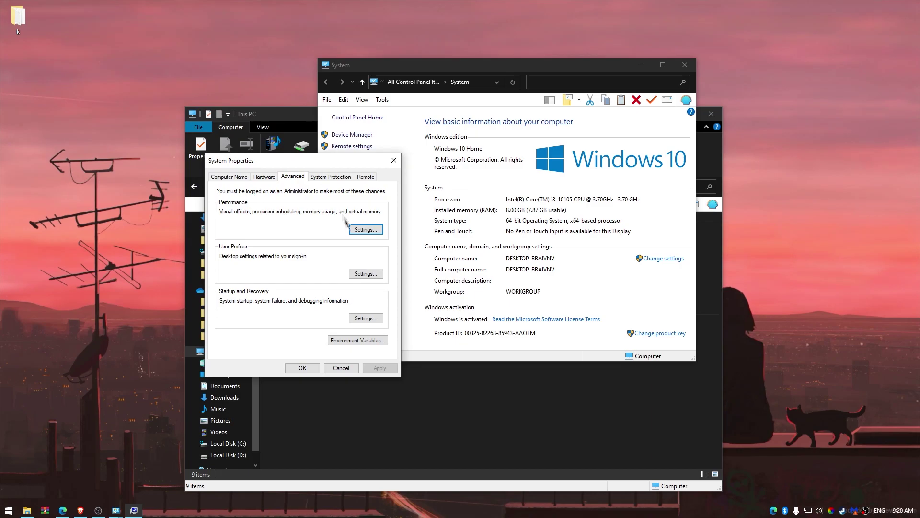
left_click(360, 230)
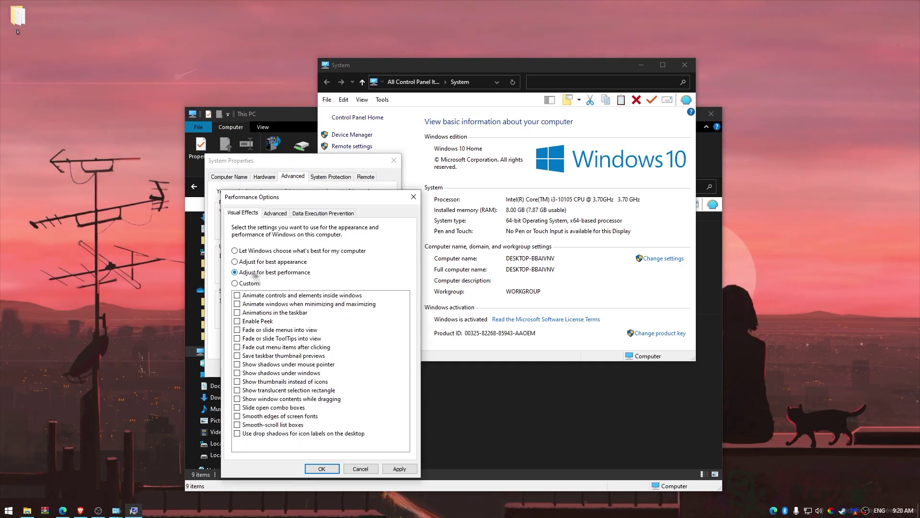
left_click(280, 217)
left_click(379, 391)
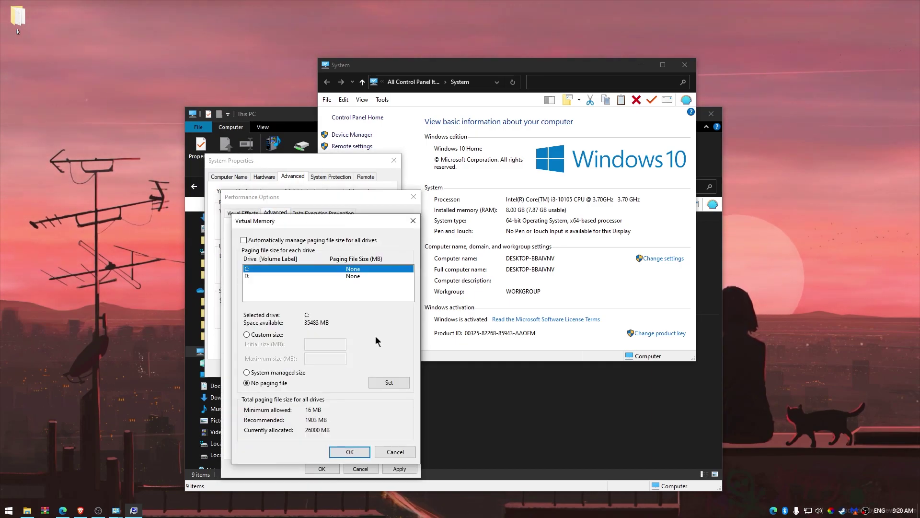
left_click(246, 335)
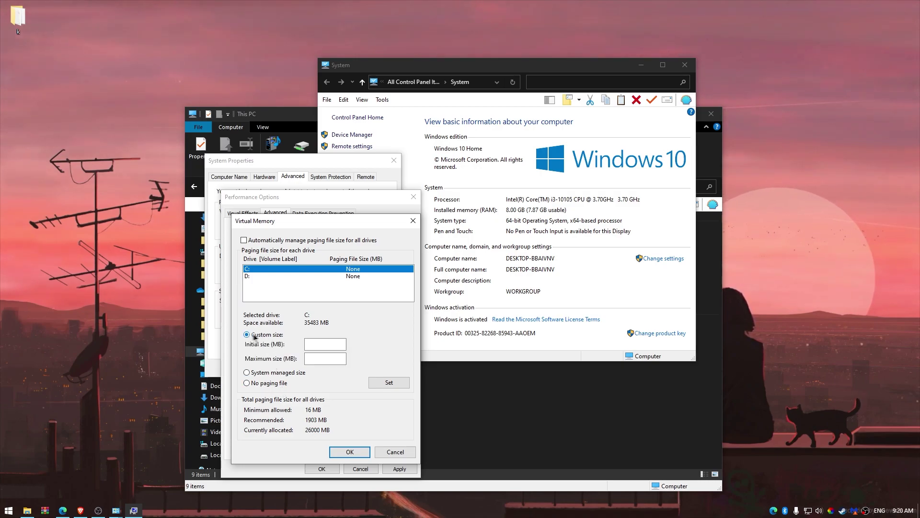
left_click(325, 344)
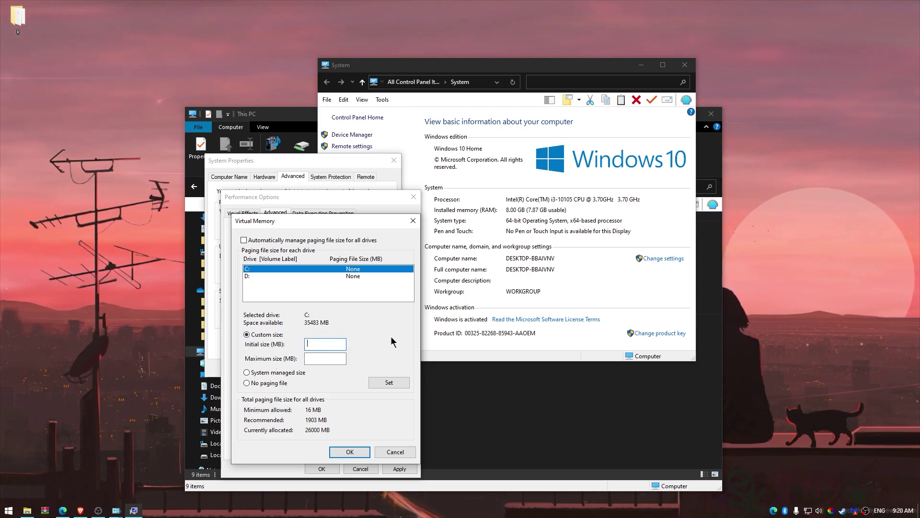
type("16000")
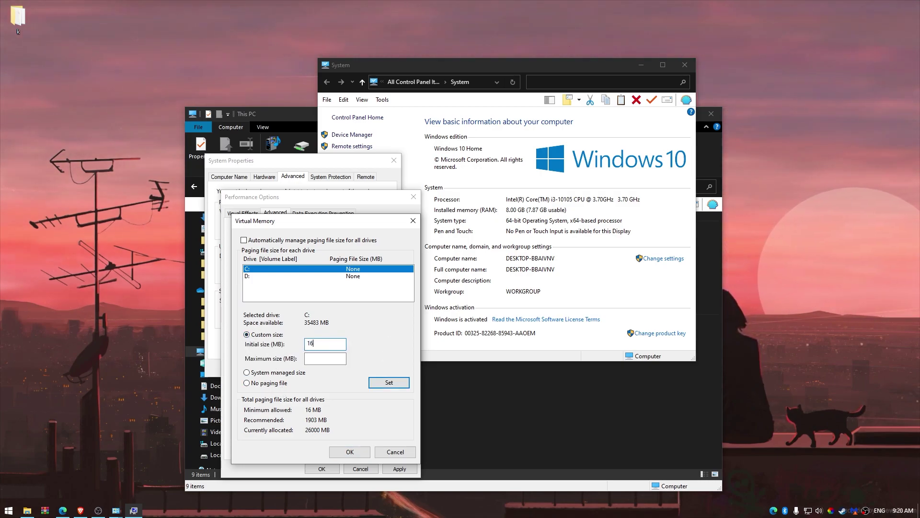
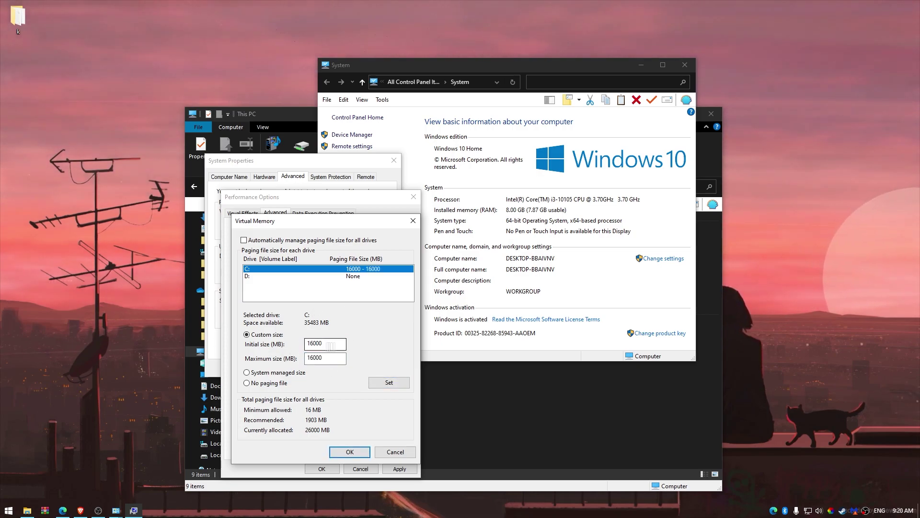
Step: Give drive D: a custom paging file with an initial size of 16000 MB and confirm the virtual memory settings
left_click(369, 276)
left_click(247, 334)
type("16000")
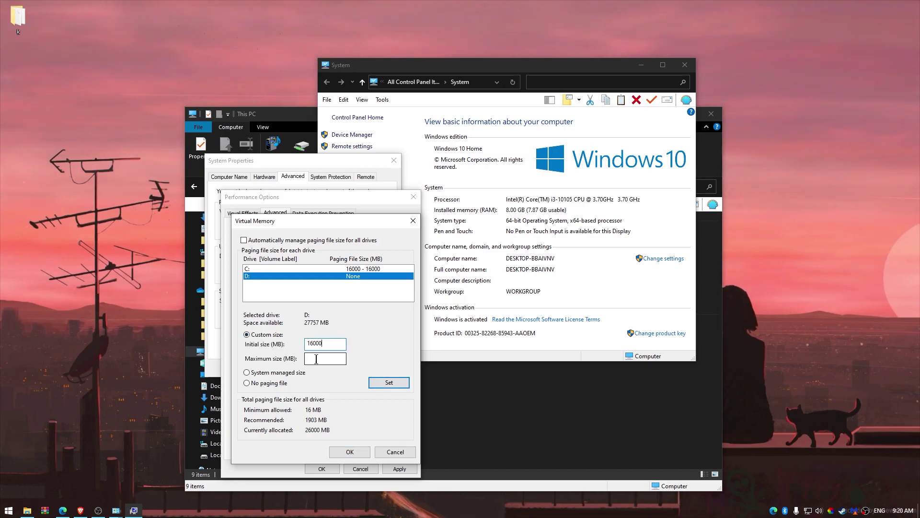
left_click(388, 384)
left_click(350, 452)
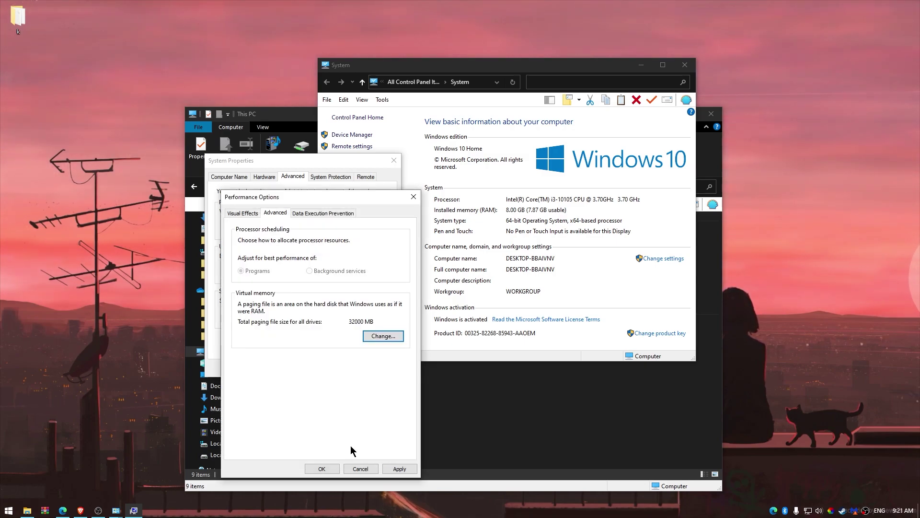
Step: Apply the visual effects option Adjust for best performance, and close the performance and system windows
left_click(245, 214)
left_click(396, 469)
left_click(323, 468)
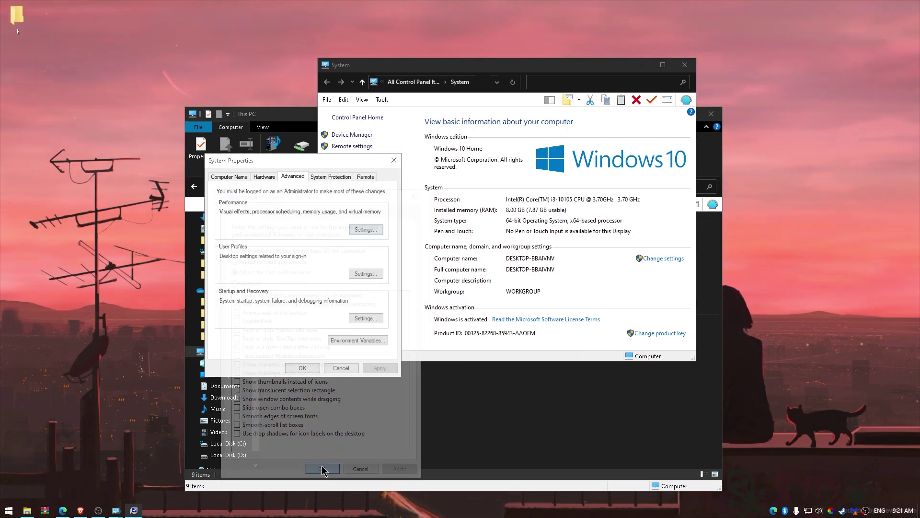
left_click(306, 367)
left_click(685, 67)
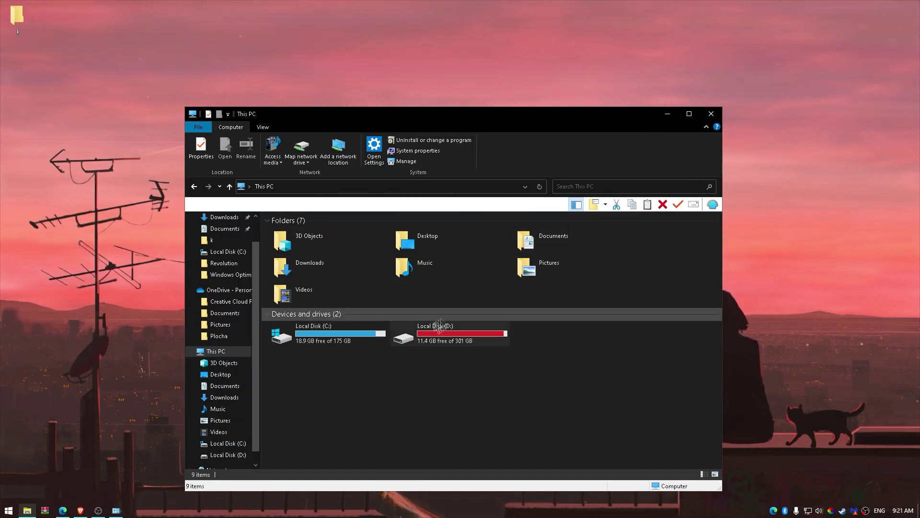
Step: Open the properties of Local Disk (C:), look through its pages and bring up its hardware list
right_click(345, 342)
left_click(376, 335)
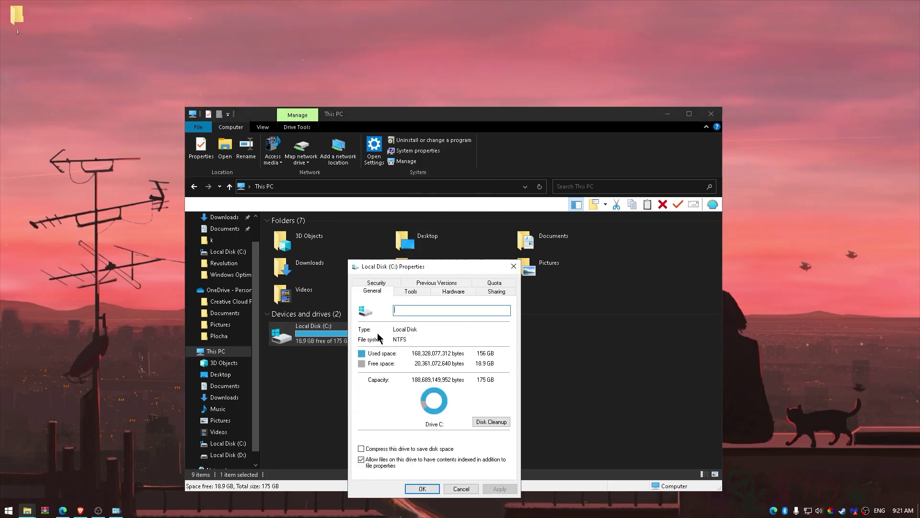
left_click(418, 294)
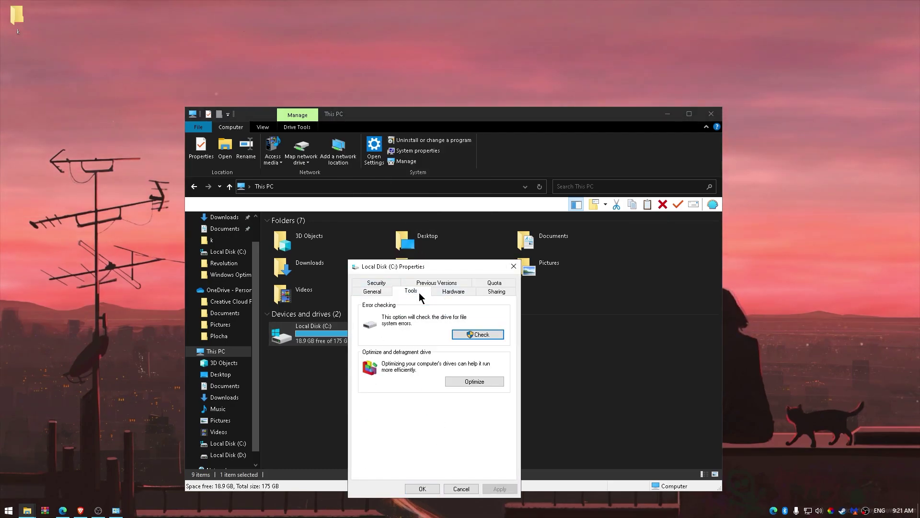
left_click(378, 284)
left_click(382, 284)
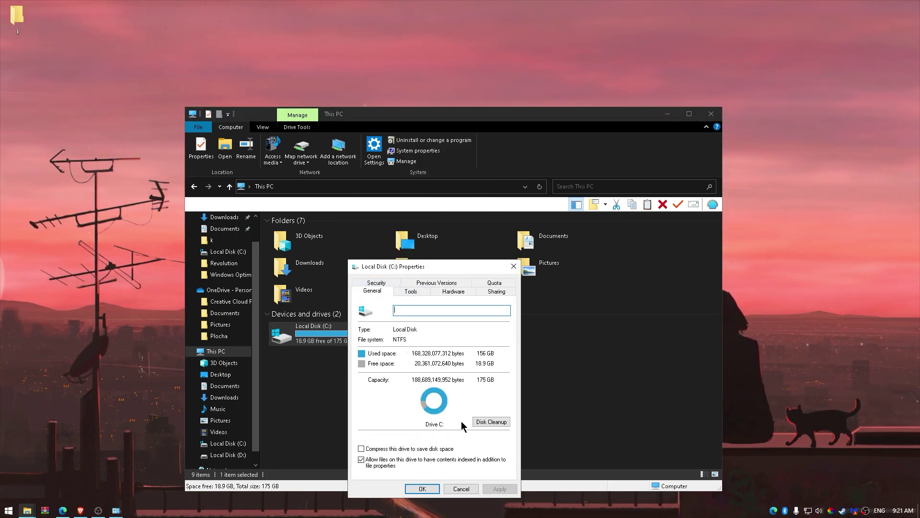
left_click(411, 293)
left_click(454, 291)
left_click(497, 291)
left_click(453, 291)
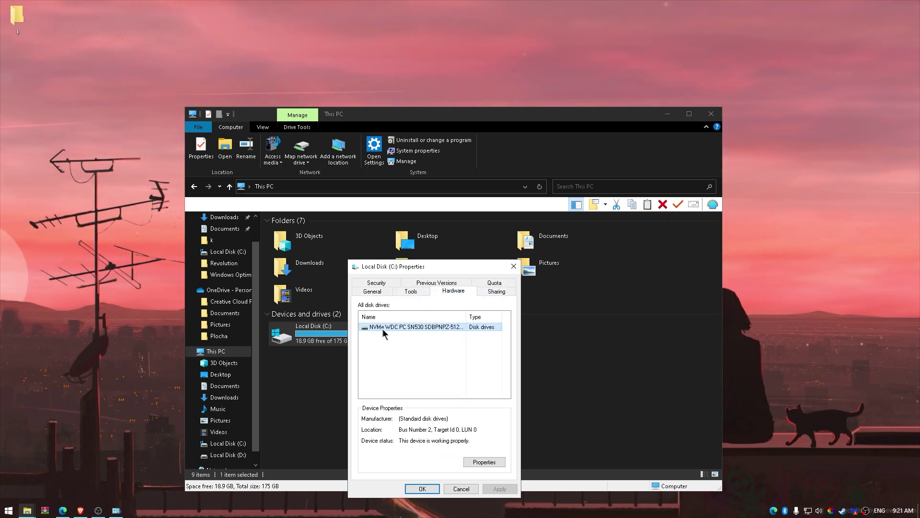
Step: Confirm the NVMe drive's policies with write caching enabled and Windows write-cache buffer flushing turned off, and close the C: properties
left_click(479, 462)
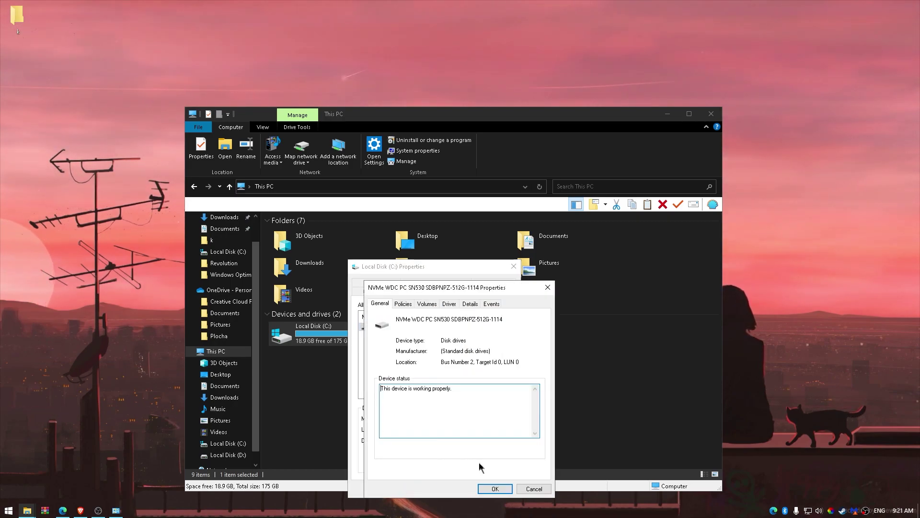
left_click(403, 304)
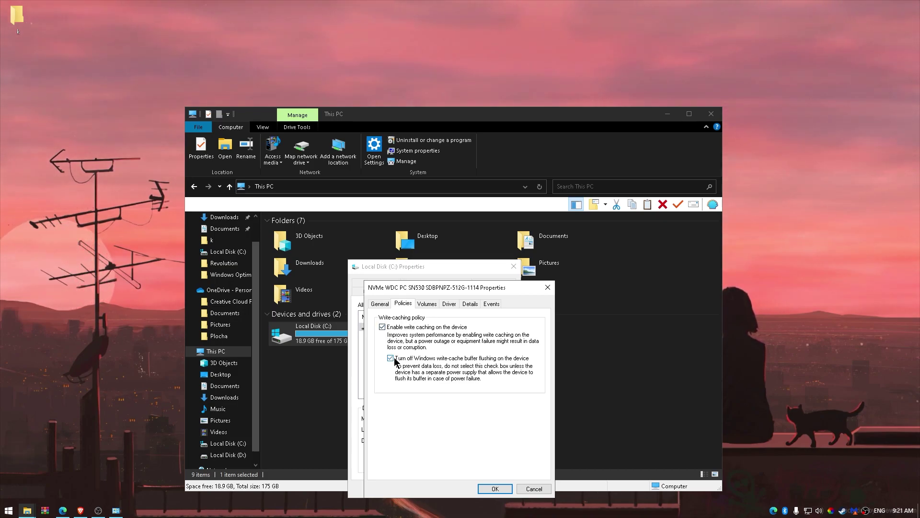
left_click(495, 489)
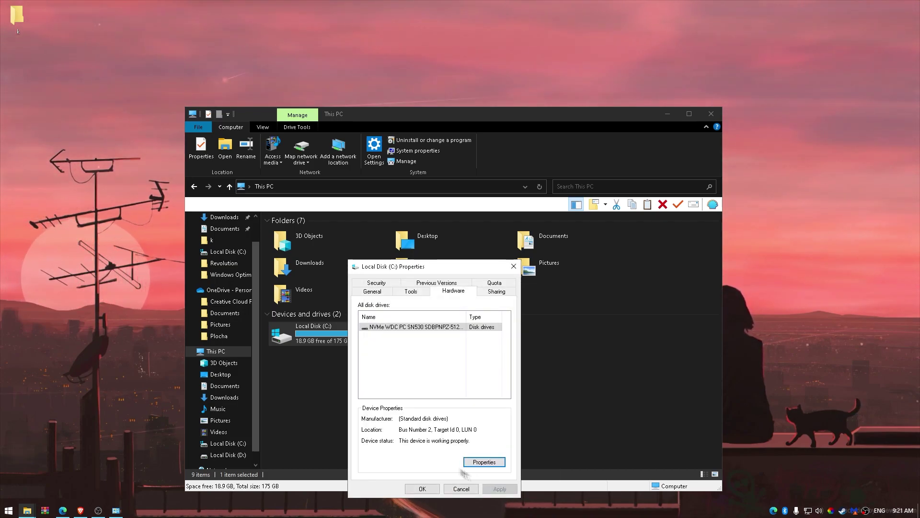
left_click(422, 488)
Step: Open the NVMe drive's policies from the properties of Local Disk (D:), confirm them with write caching enabled, and close This PC
right_click(422, 336)
left_click(443, 362)
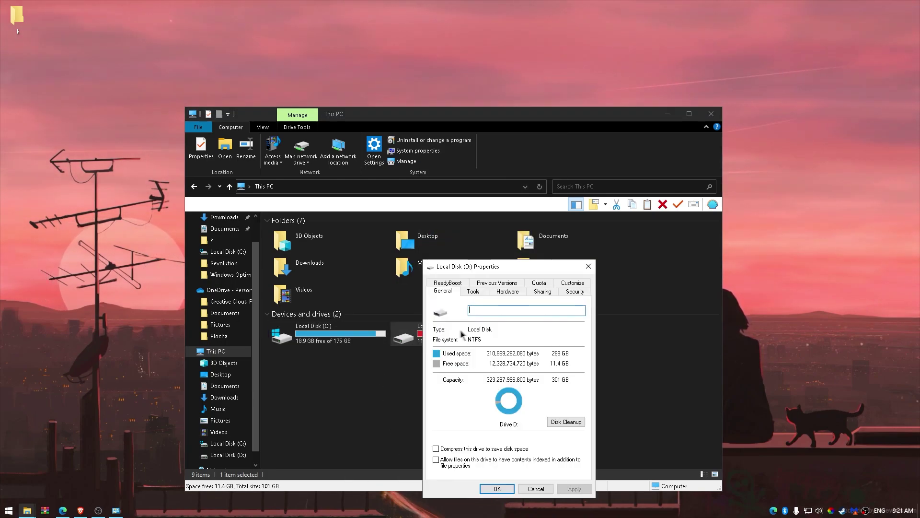
left_click(474, 292)
left_click(508, 291)
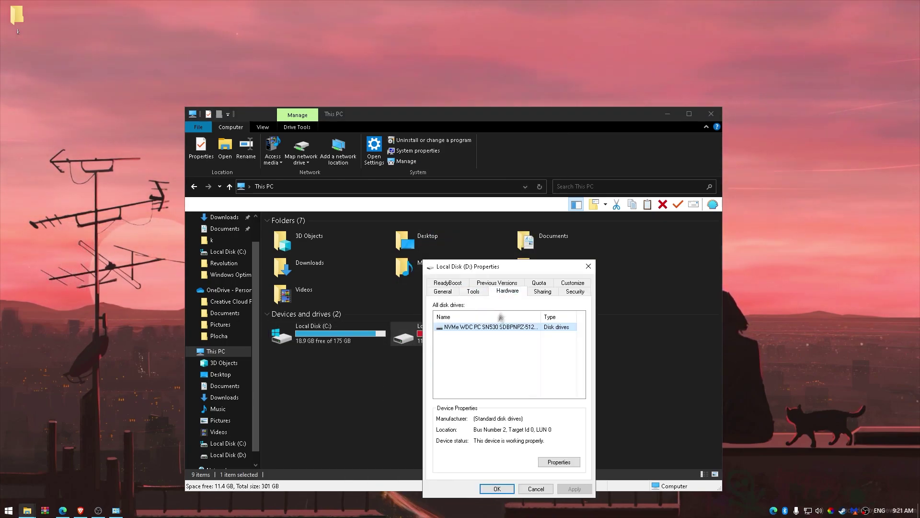
left_click(547, 463)
left_click(482, 304)
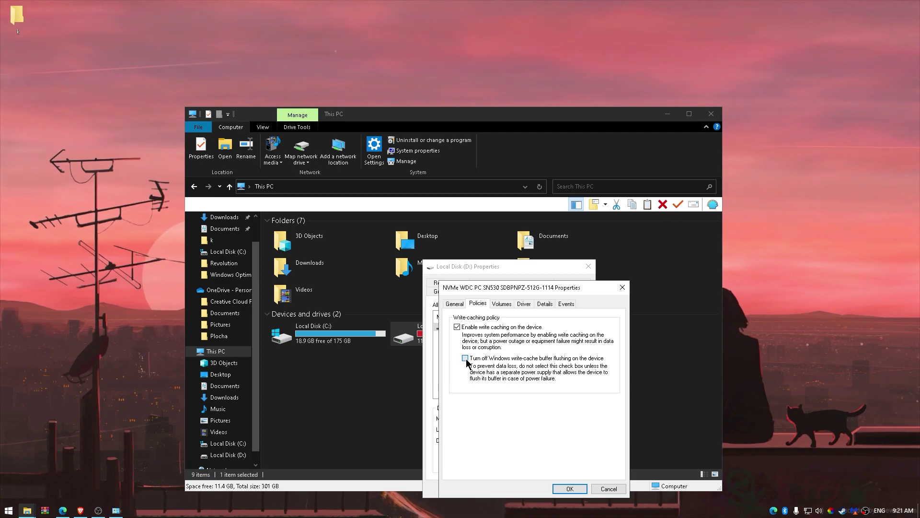
left_click(570, 489)
left_click(486, 489)
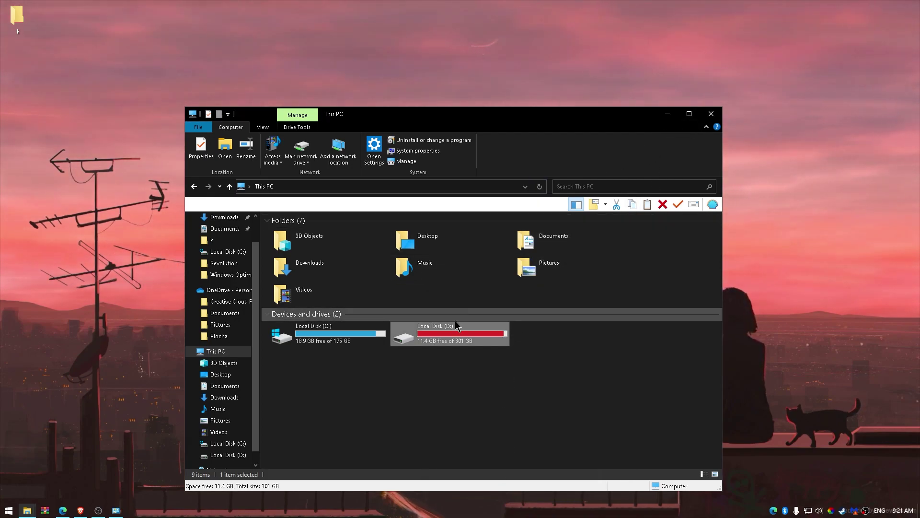
left_click(712, 113)
key("super")
key("Down")
key("Return")
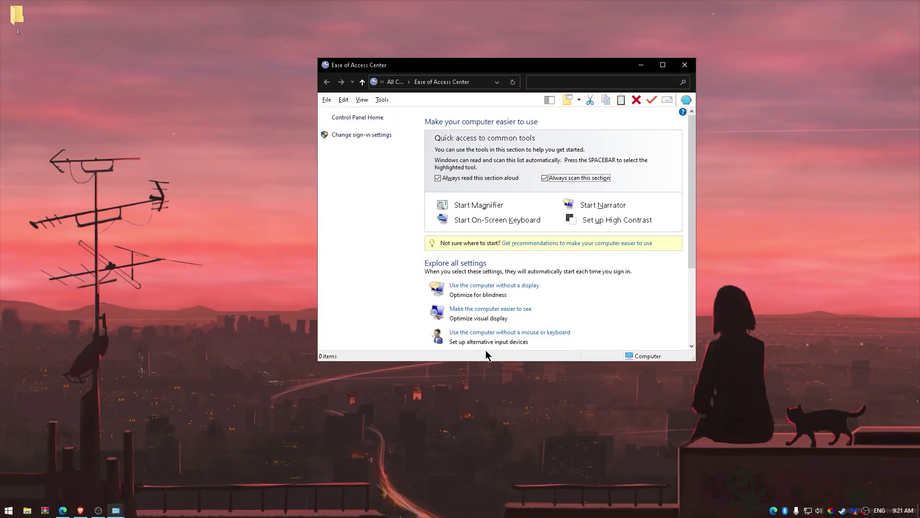
left_click(685, 65)
Step: Search the system for "device", open Device Manager and reposition its window on the desktop
key("super")
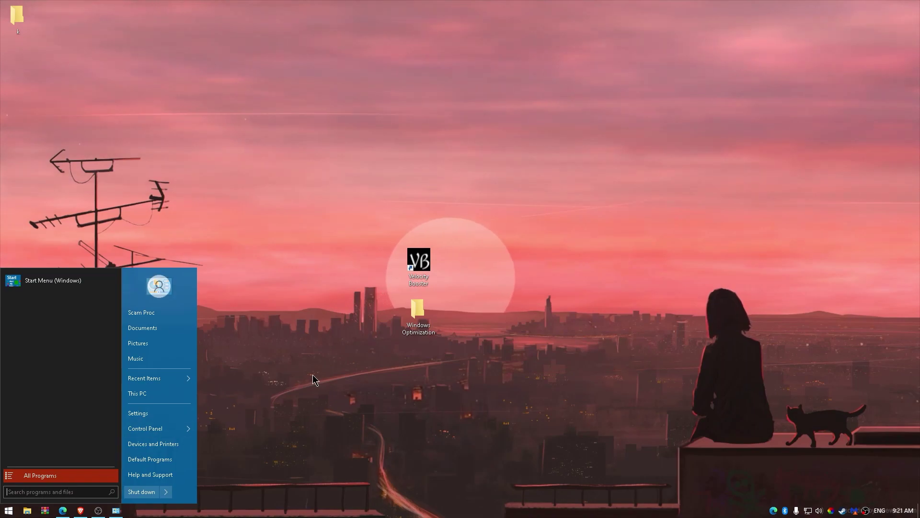
type("device")
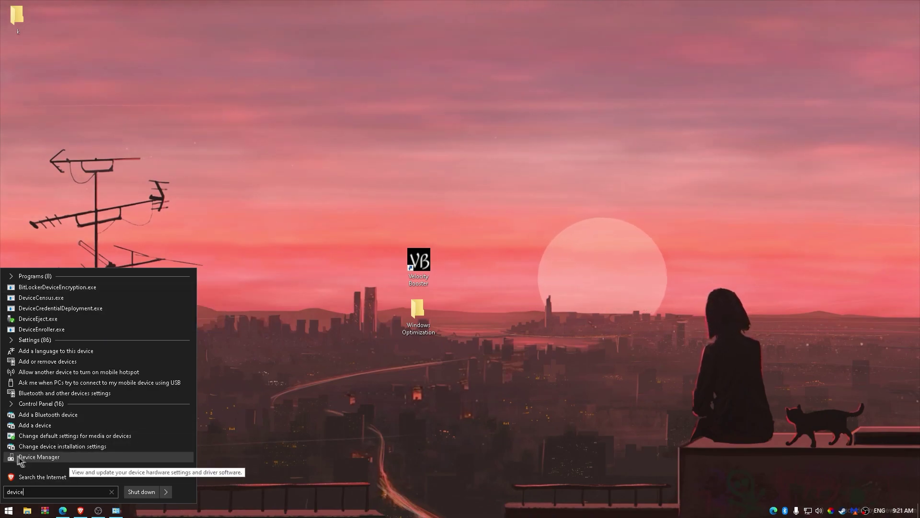
left_click(50, 457)
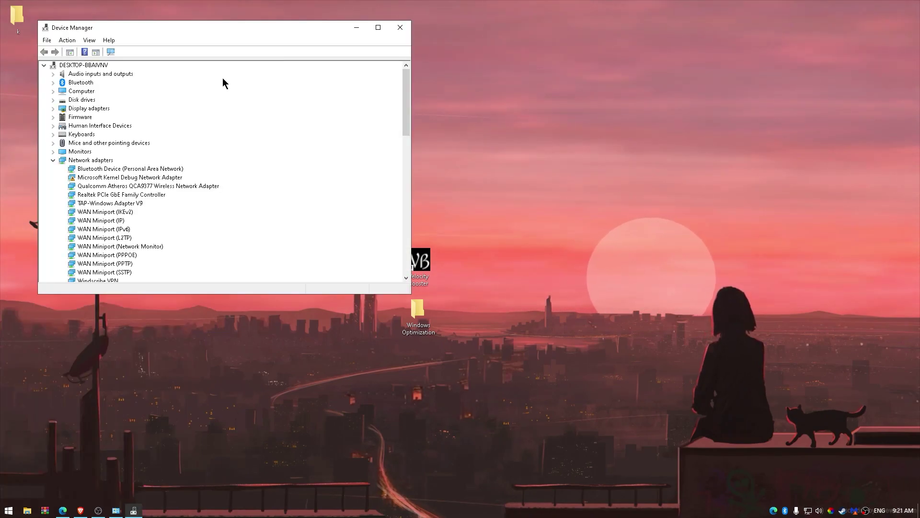
left_click_drag(209, 35, 511, 160)
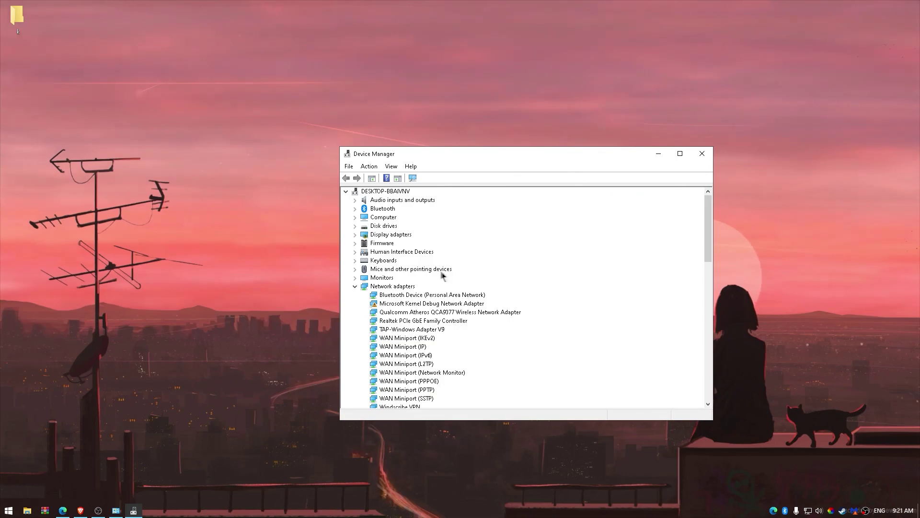
Step: Collapse the network adapters and examine the power management settings of the HID-compliant mouse
left_click(356, 286)
left_click(356, 269)
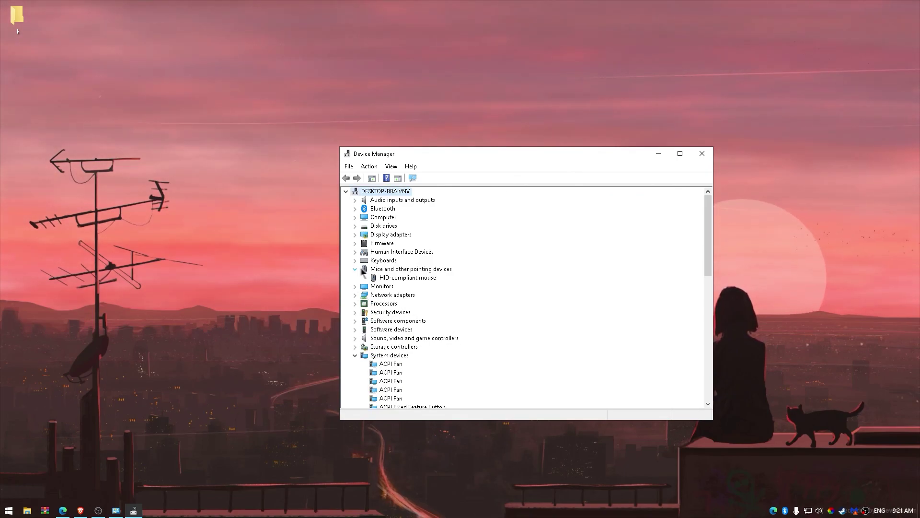
right_click(397, 278)
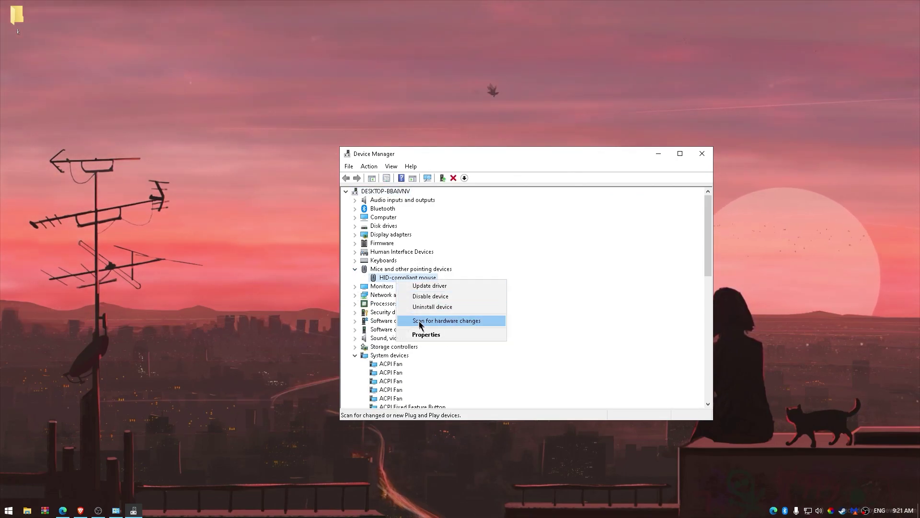
left_click(418, 335)
left_click(546, 197)
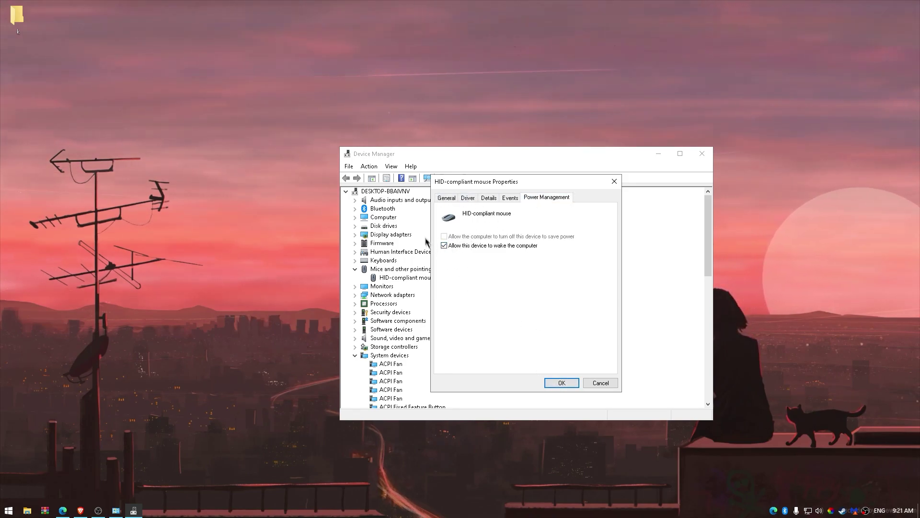
left_click(562, 383)
left_click(355, 269)
Step: Examine the power management settings of the first two HID Keyboard Devices, and collapse the Keyboards category
left_click(356, 260)
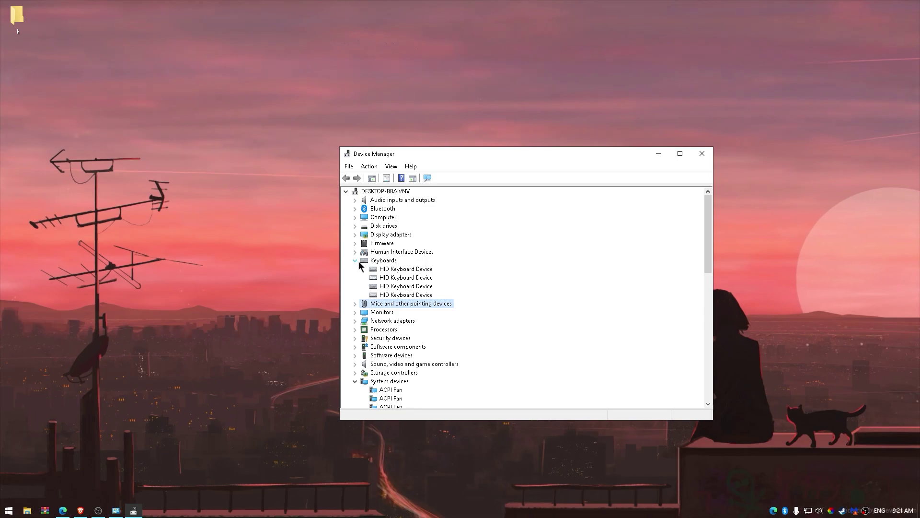
right_click(387, 269)
left_click(415, 311)
left_click(547, 197)
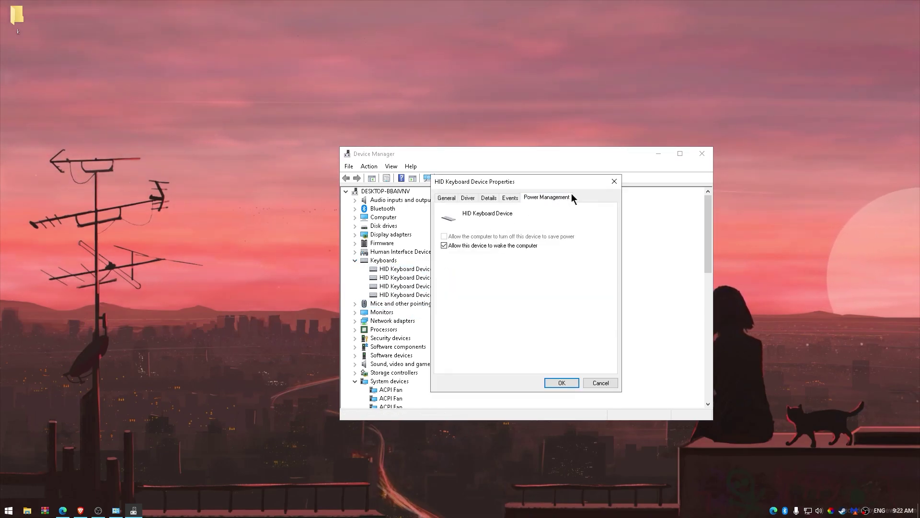
left_click(562, 383)
right_click(411, 277)
left_click(439, 319)
left_click(547, 197)
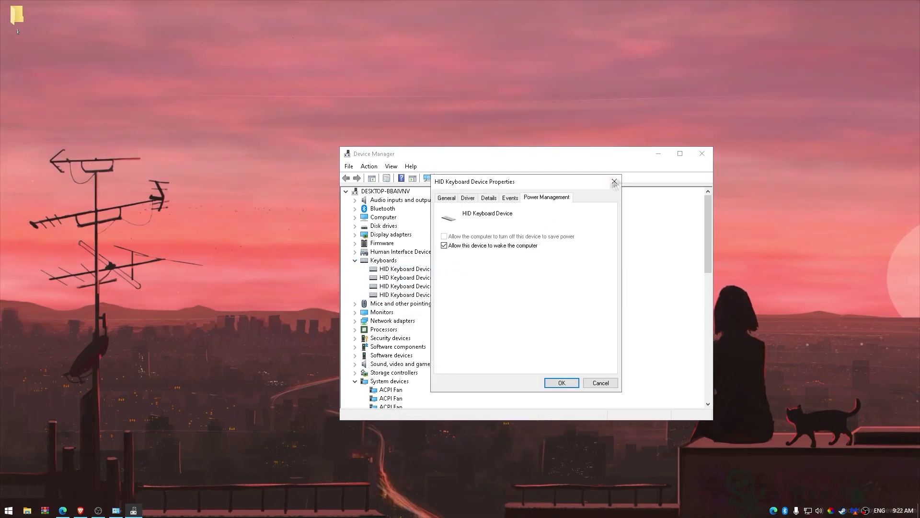
left_click(614, 182)
left_click(355, 261)
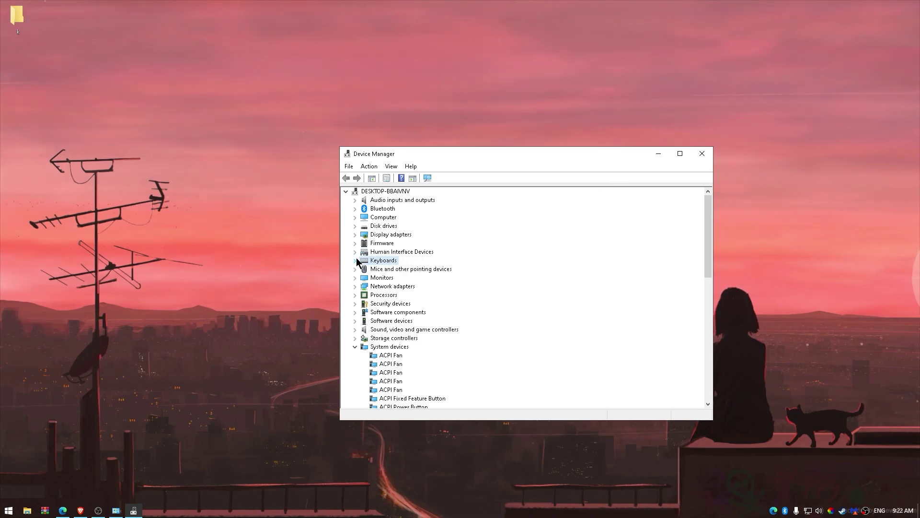
Step: Disable the High precision event timer among the system devices and accept the confirmation
scroll(438, 275, "down", 2)
scroll(379, 300, "down", 1)
left_click(385, 269)
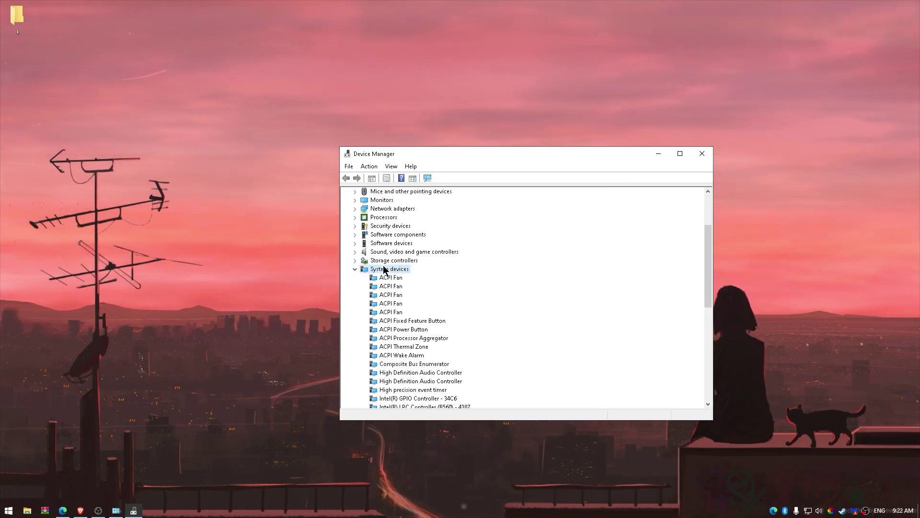
scroll(408, 282, "down", 3)
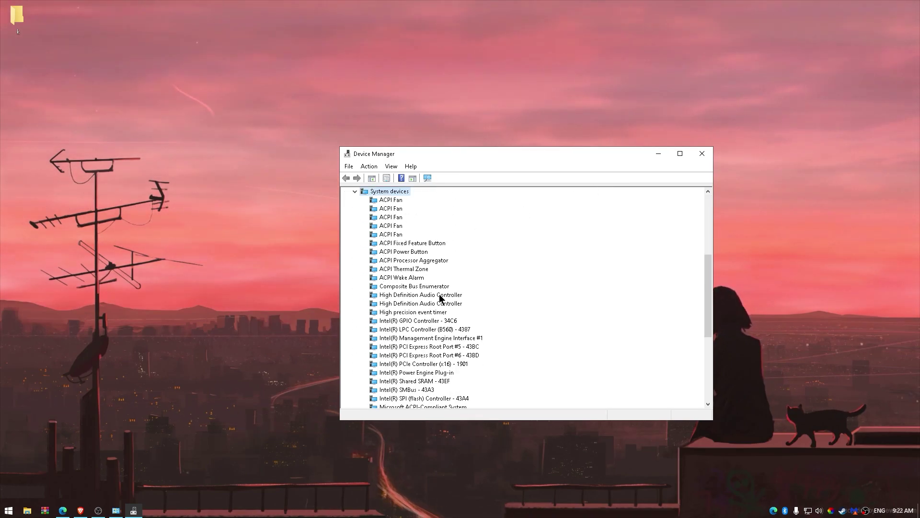
right_click(424, 315)
left_click(446, 331)
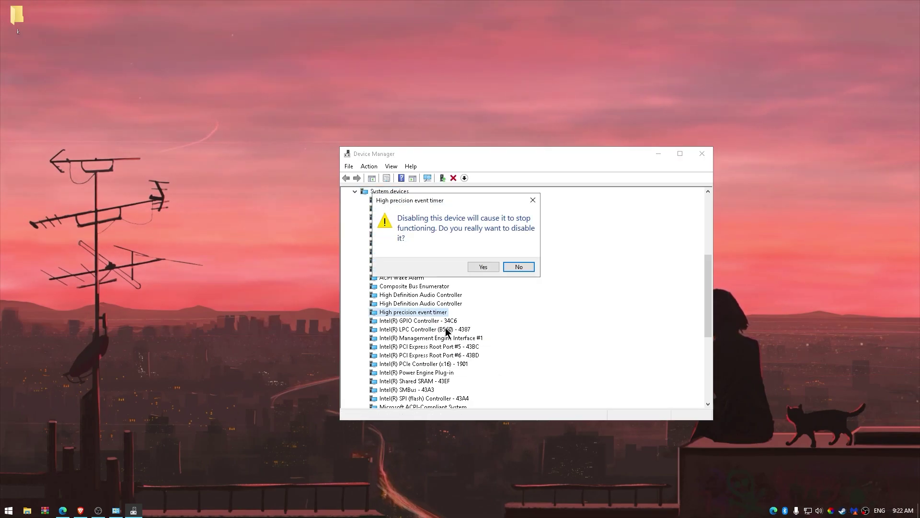
left_click(481, 267)
Step: Disable the System timer among the system devices and accept the confirmation
scroll(452, 317, "down", 3)
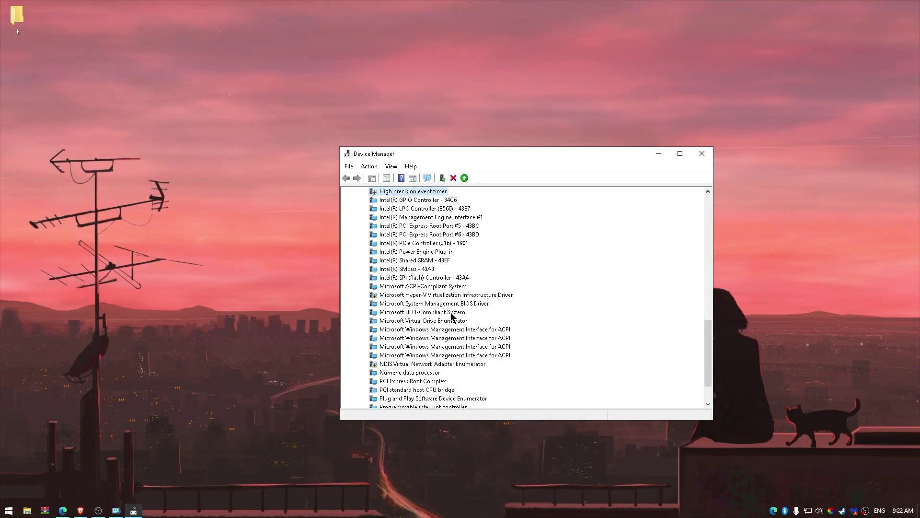
scroll(454, 317, "down", 2)
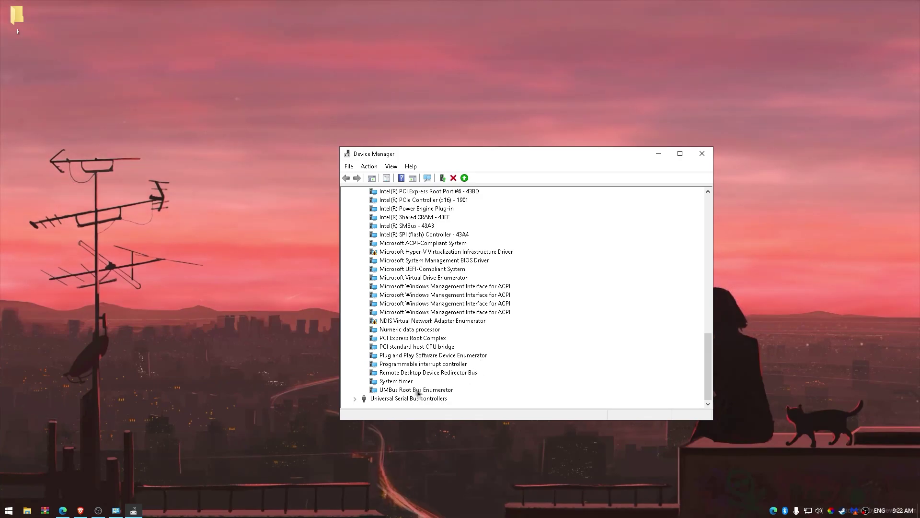
right_click(396, 381)
left_click(407, 399)
left_click(485, 268)
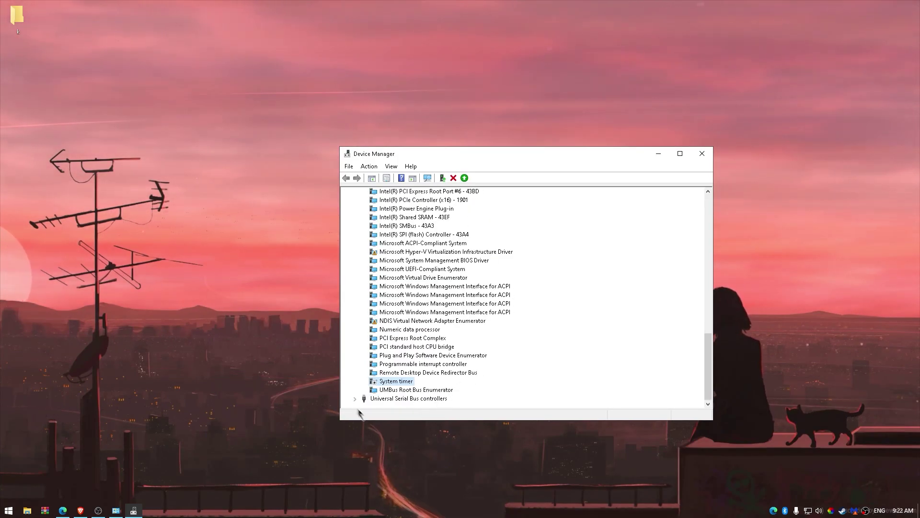
Step: Confirm the Intel(R) USB 3.20 eXtensible Host Controller's power management with the computer not allowed to turn it off to save power
left_click(355, 405)
left_click(390, 373)
right_click(418, 372)
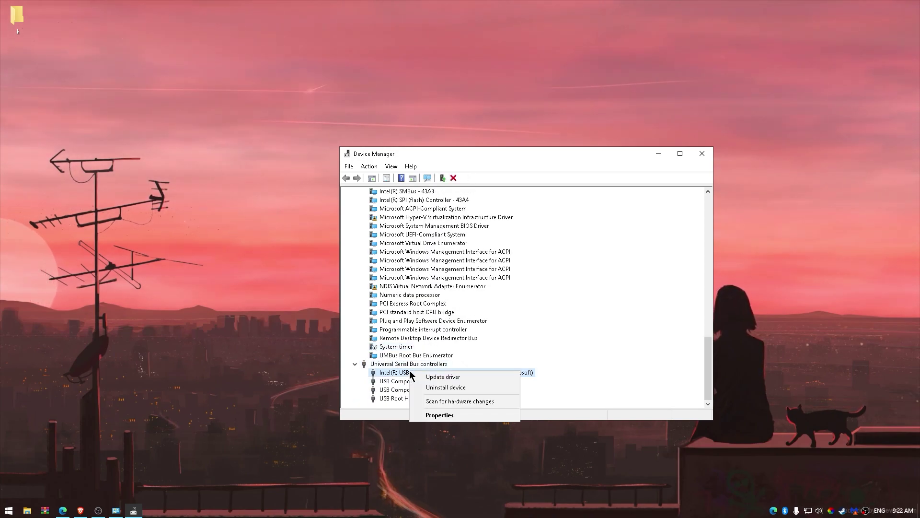
left_click(439, 415)
left_click(591, 199)
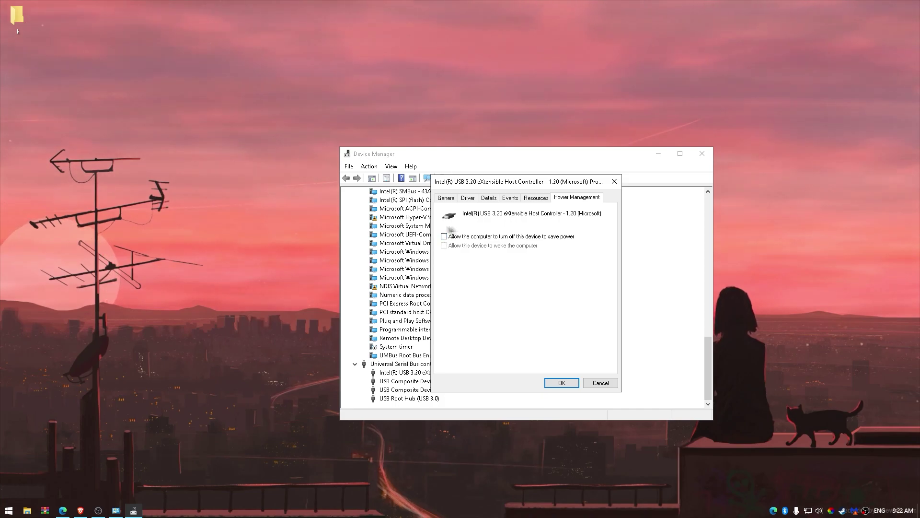
left_click(561, 383)
Step: Look at the properties of the first USB Composite Device and close them
right_click(411, 381)
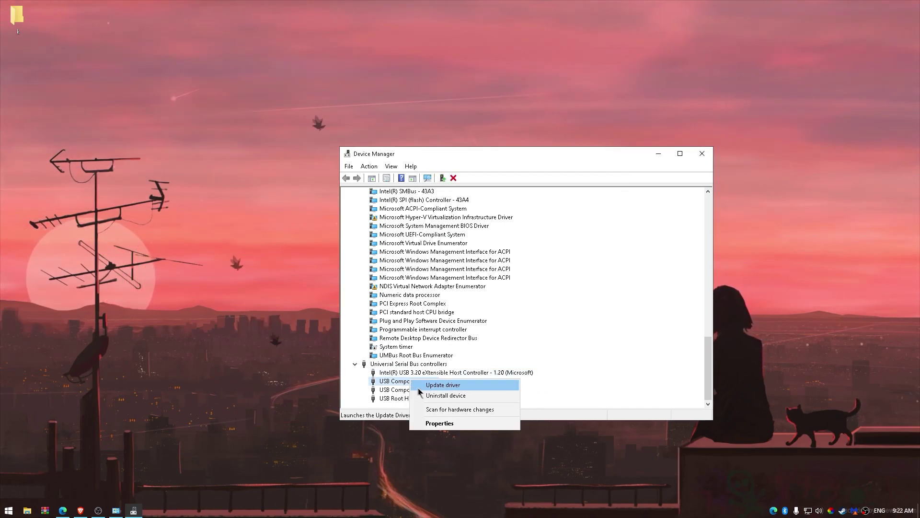
left_click(438, 423)
left_click(614, 181)
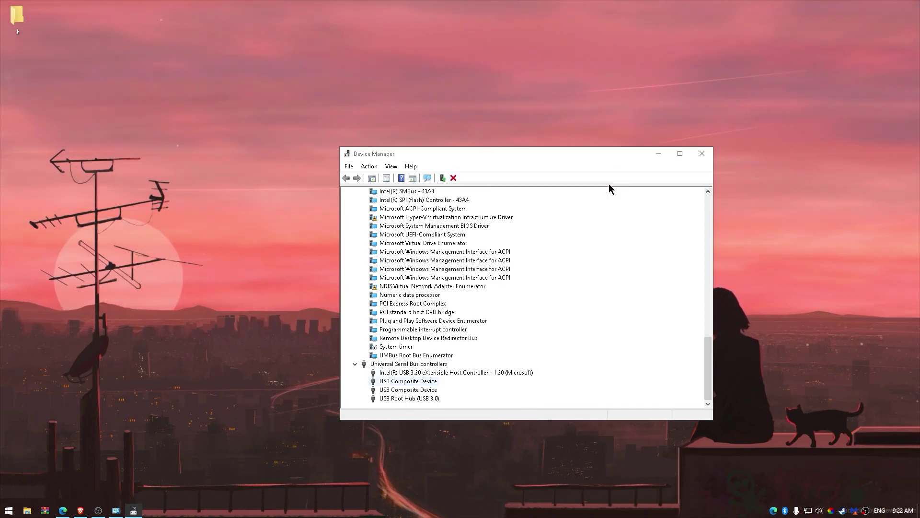
Step: Disallow the computer from turning off the USB Root Hub (USB 3.0) to save power, and confirm its properties
right_click(402, 399)
key("Escape")
right_click(426, 399)
left_click(446, 441)
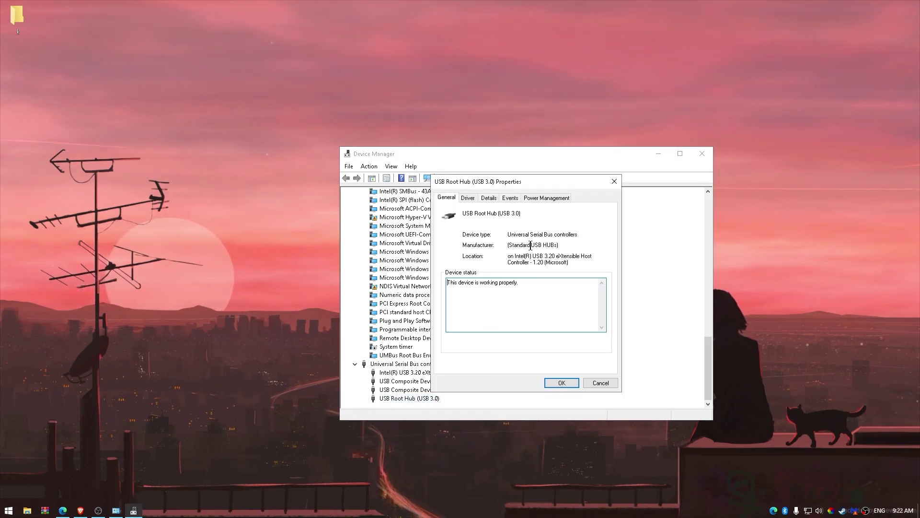
left_click(546, 198)
left_click(444, 236)
left_click(562, 383)
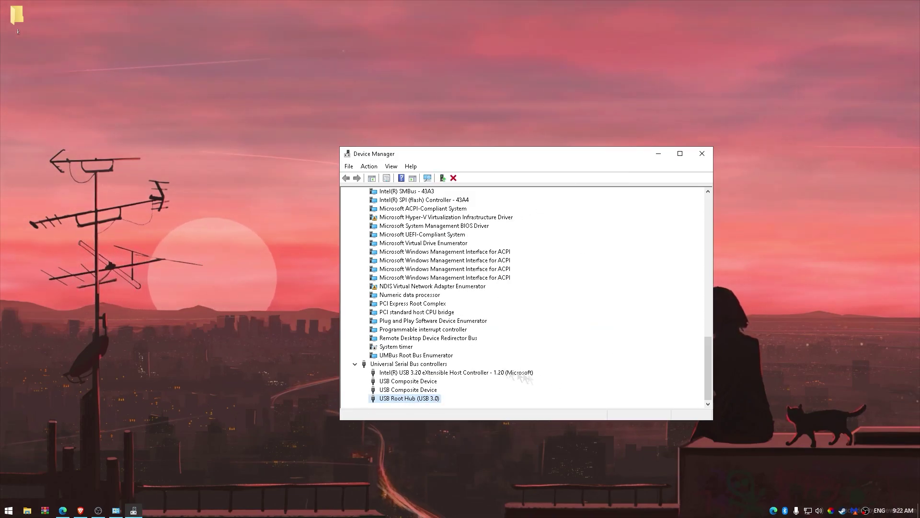
Step: Examine the power management settings of the Qualcomm Atheros QCA9377 Wireless Network Adapter and close its properties
scroll(372, 316, "up", 6)
scroll(372, 307, "up", 15)
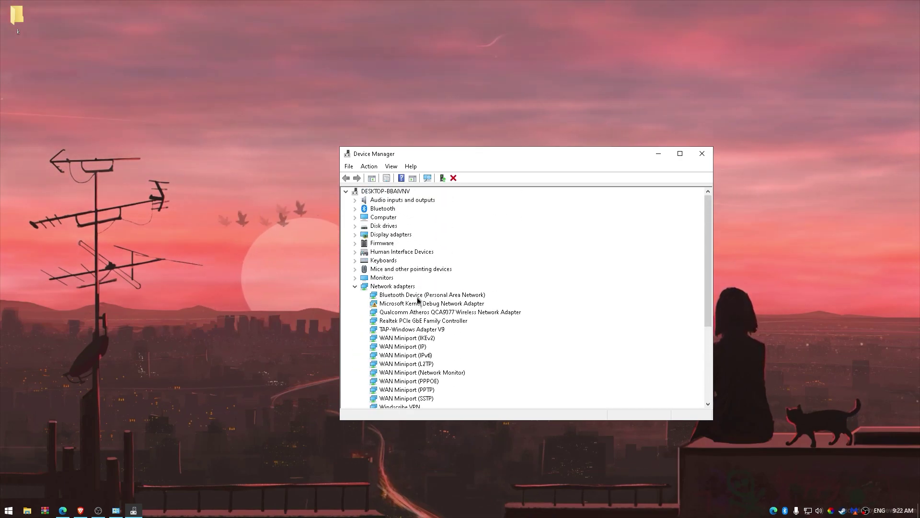
right_click(378, 312)
left_click(393, 369)
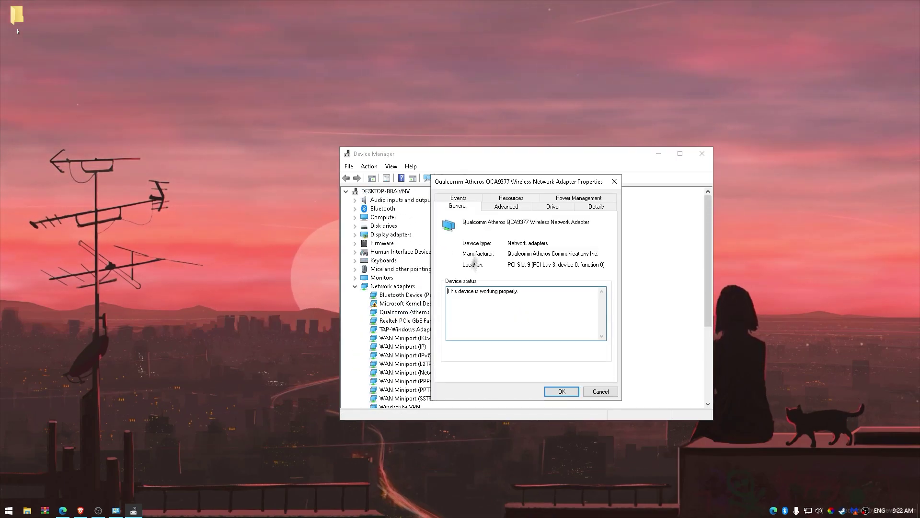
left_click(571, 198)
left_click(613, 181)
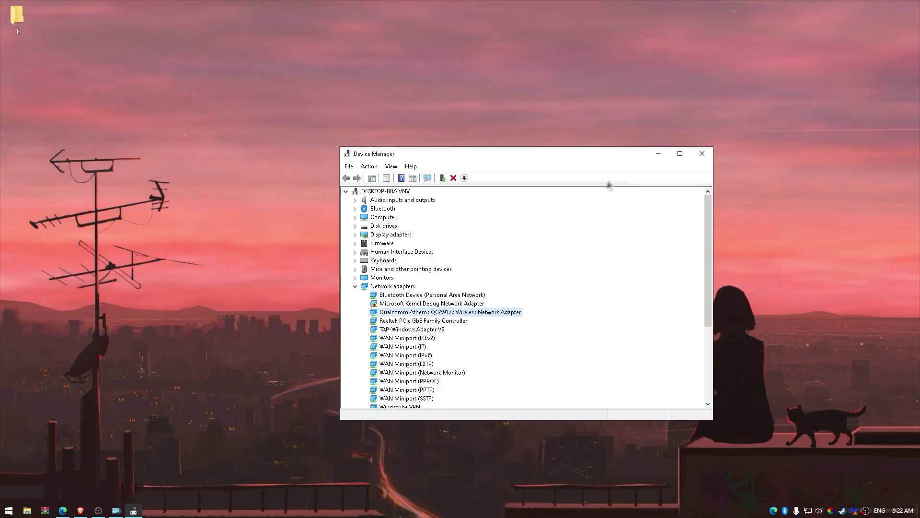
Step: Confirm the Realtek PCIe GbE Family Controller's power management with turning it off to save power disallowed, and close Device Manager
right_click(437, 320)
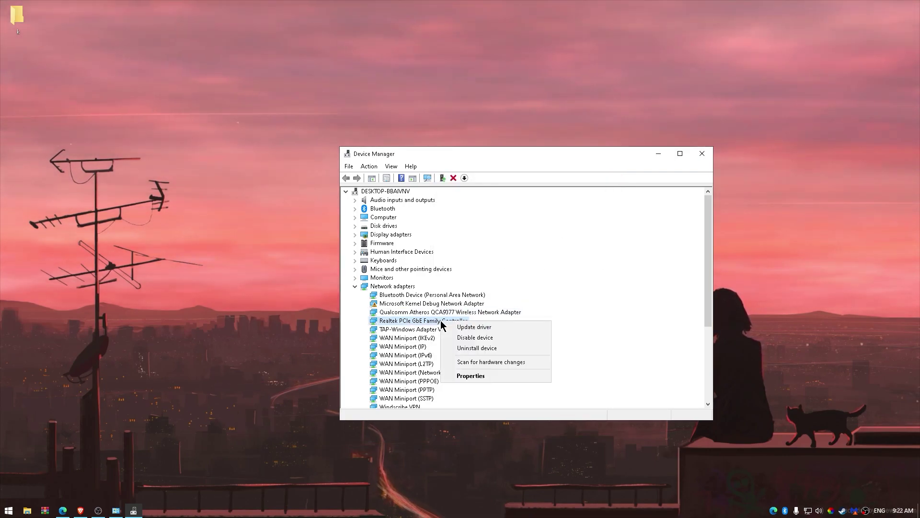
left_click(462, 374)
left_click(573, 198)
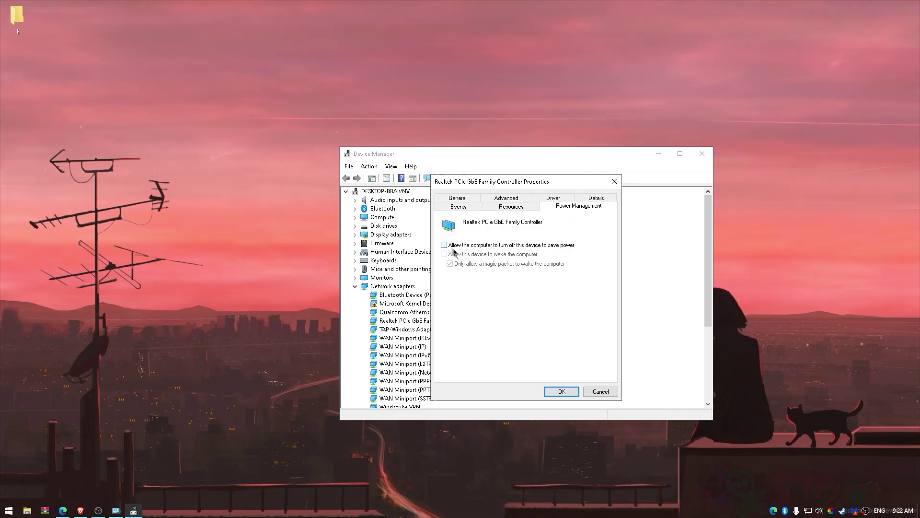
left_click(562, 391)
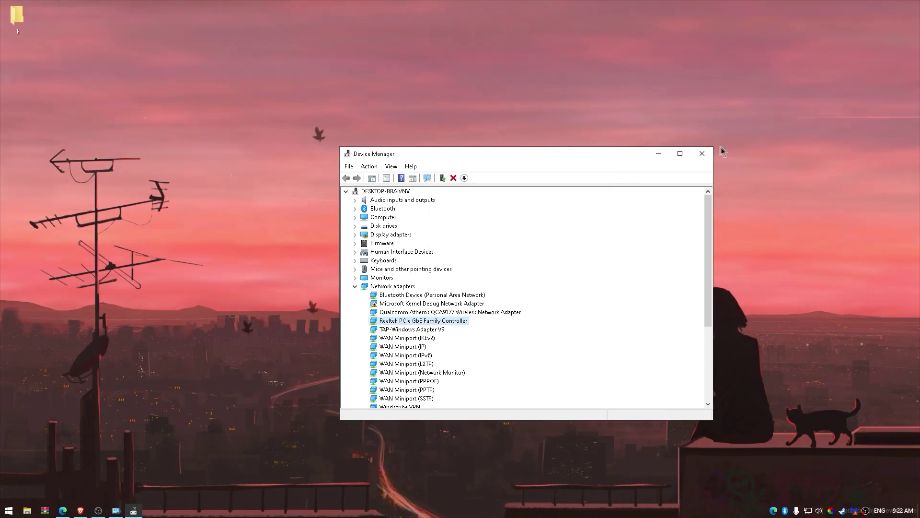
left_click(708, 157)
Step: Open the additional shutdown options of Windows and pick one to end the session
left_click(3, 512)
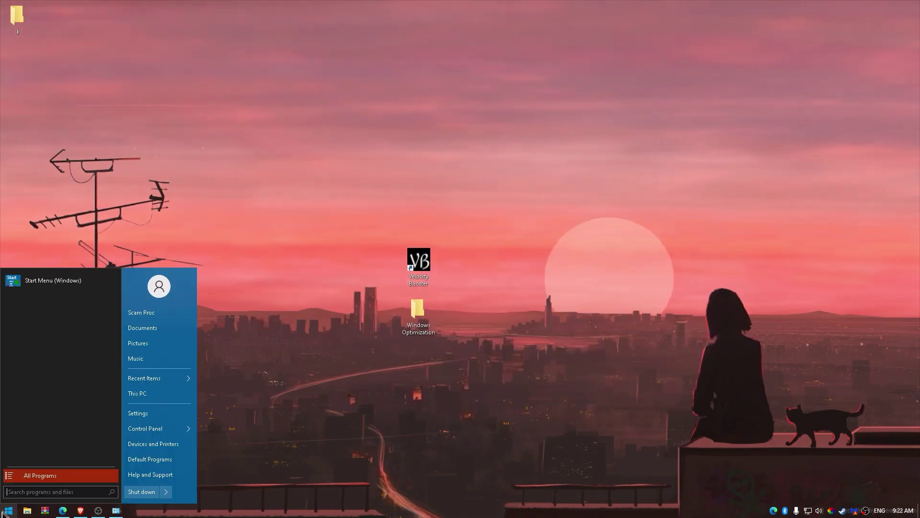
left_click(166, 492)
left_click(199, 494)
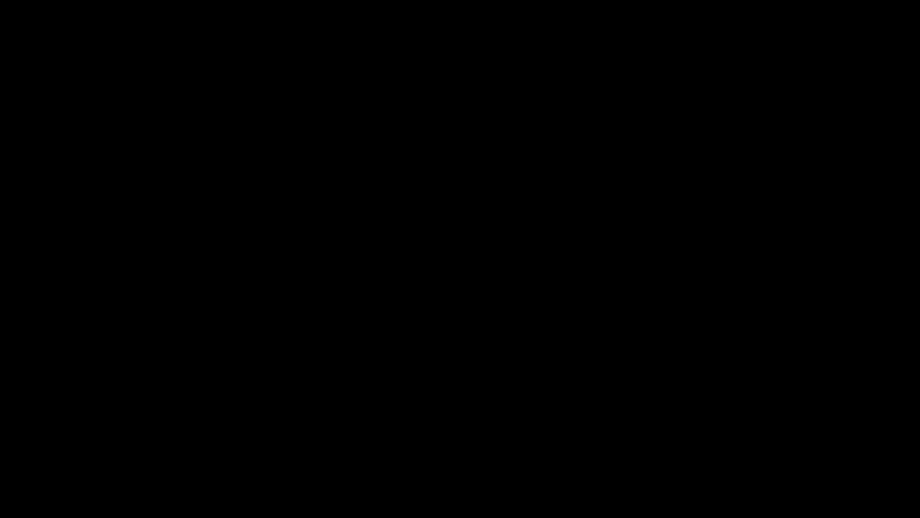